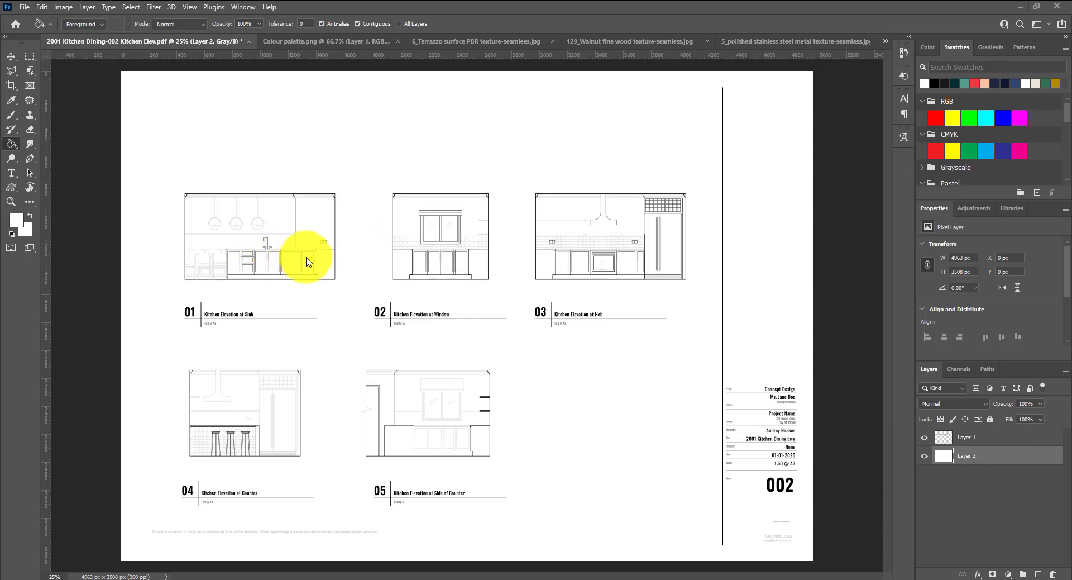
# - Erase the wall's base line below the tiled backsplash on Layer 1 with the Block eraser
pyautogui.hotkey('ctrl', '+')
pyautogui.hotkey('ctrl', '+')
pyautogui.hotkey('ctrl', '+')
pyautogui.hotkey('ctrl', '+')
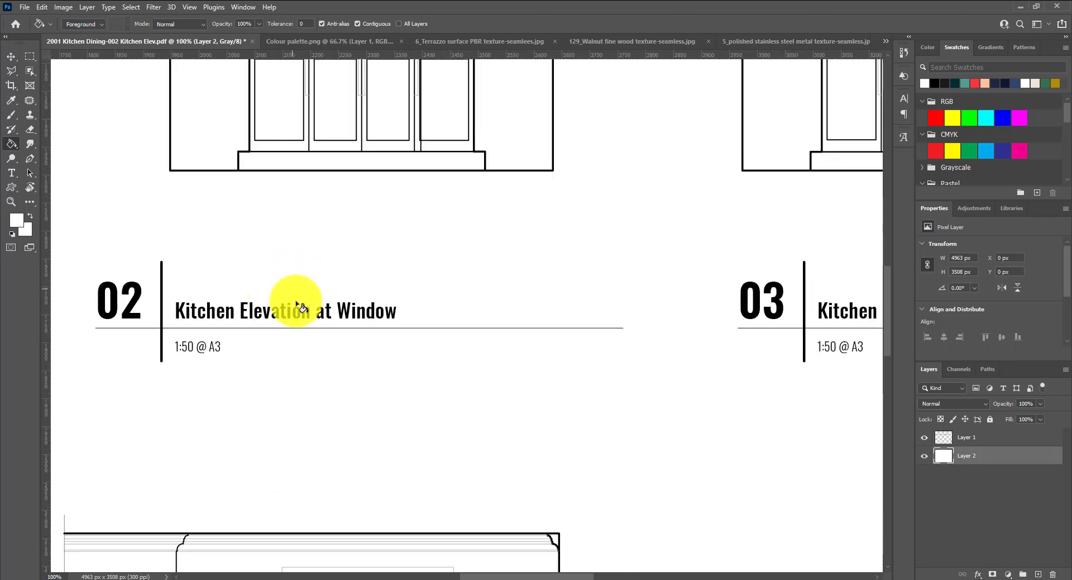
pyautogui.scroll(5, 492, 335)
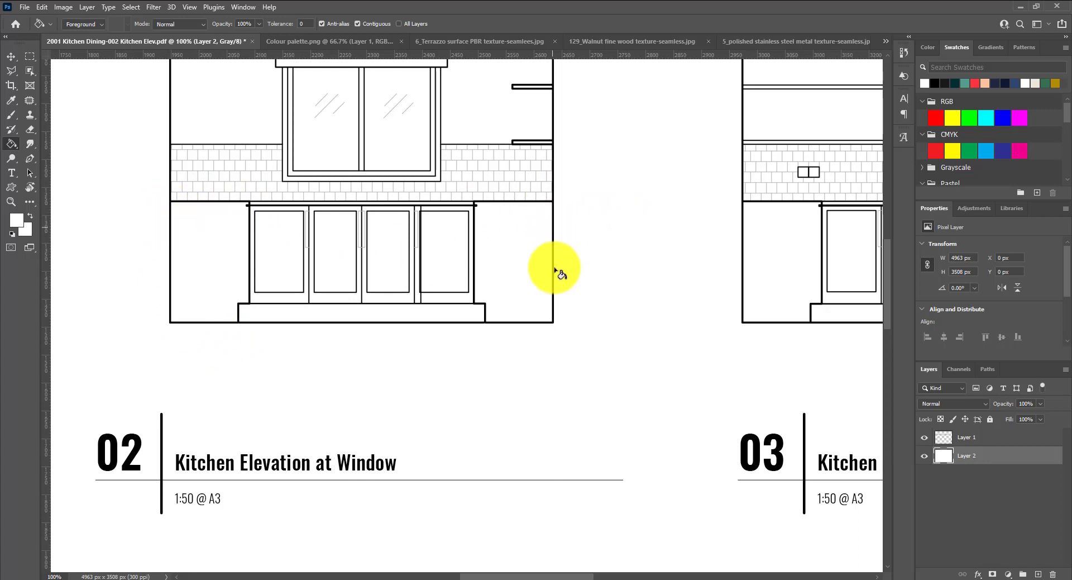
pyautogui.scroll(2, 446, 419)
pyautogui.scroll(2, 469, 395)
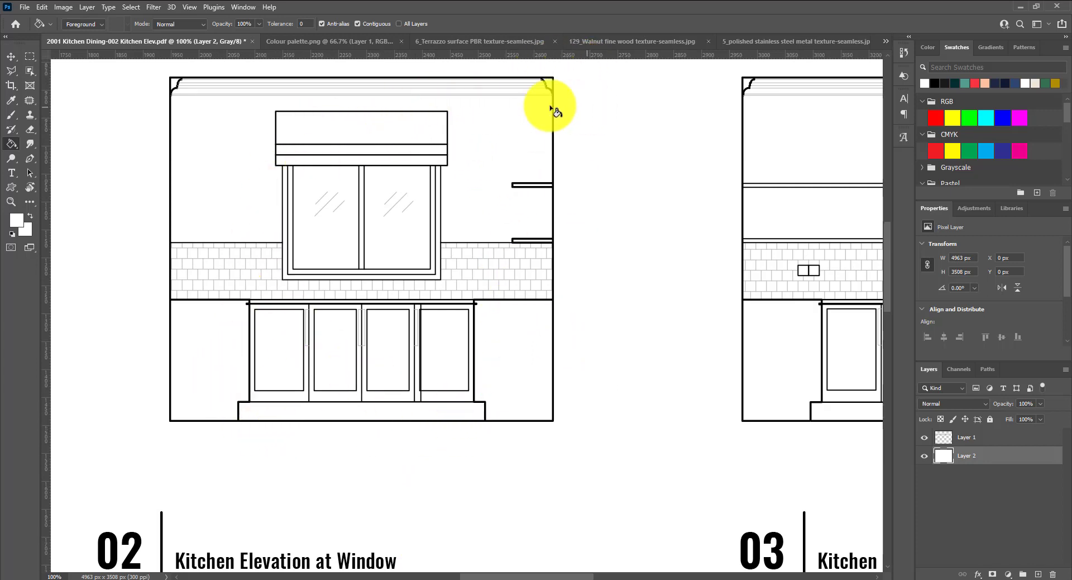
pyautogui.press('e')
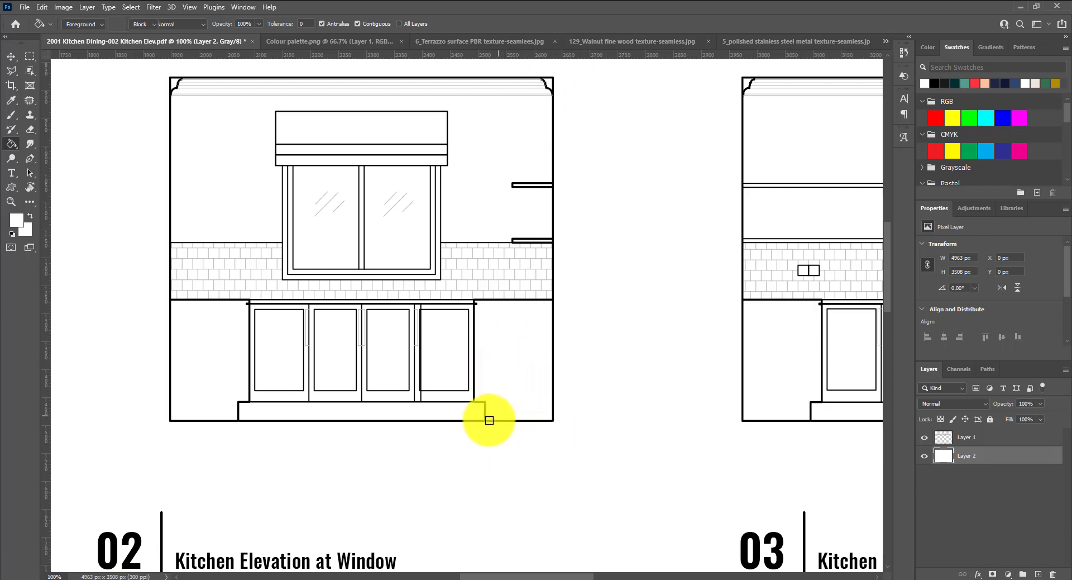
pyautogui.moveTo(491, 422); pyautogui.dragTo(566, 420)
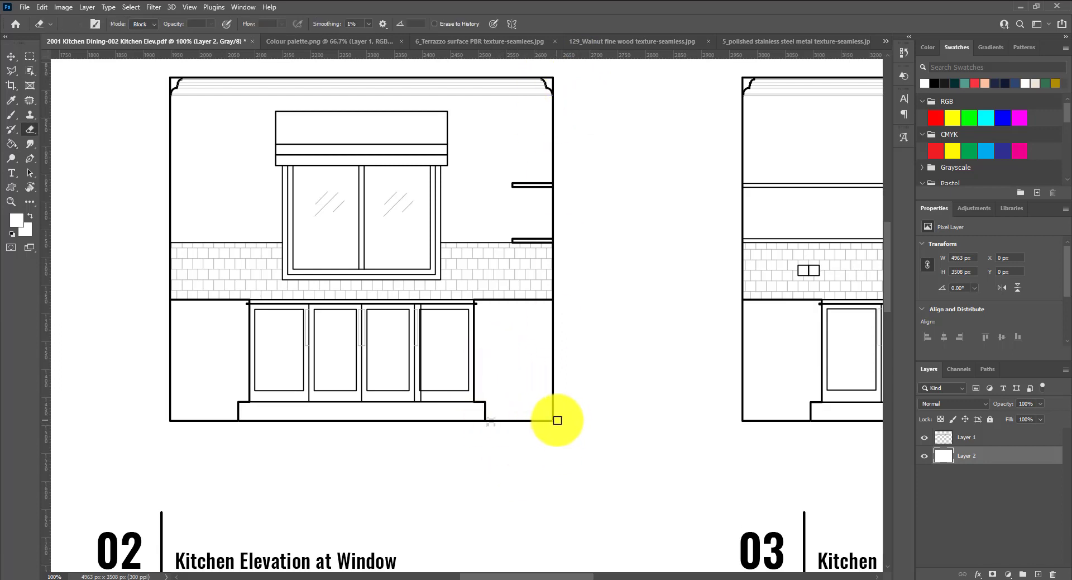
pyautogui.click(945, 438)
pyautogui.click(490, 421)
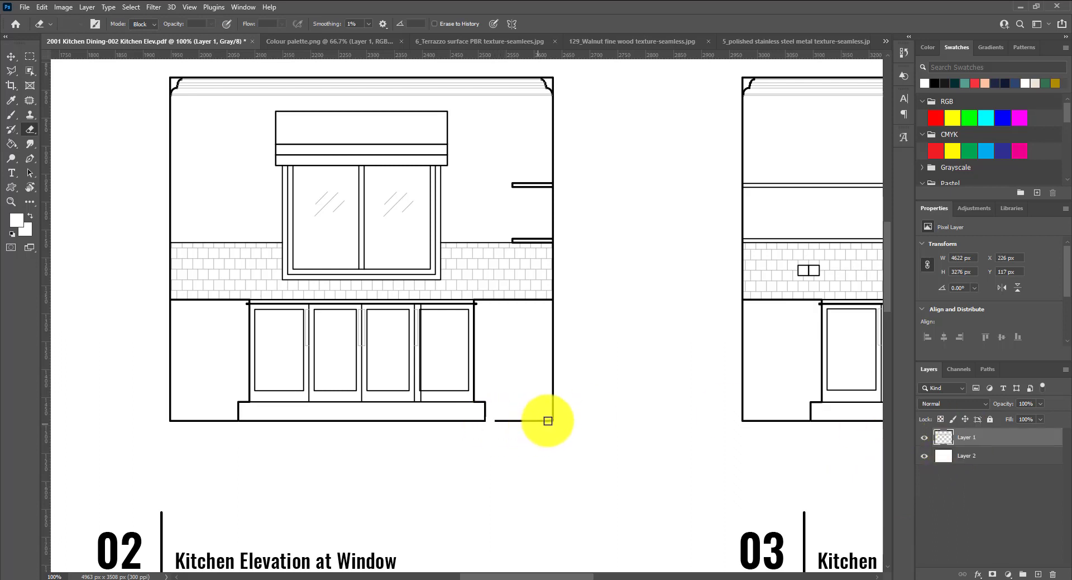
pyautogui.keyDown('shift'); pyautogui.click(551, 420); pyautogui.keyUp('shift')
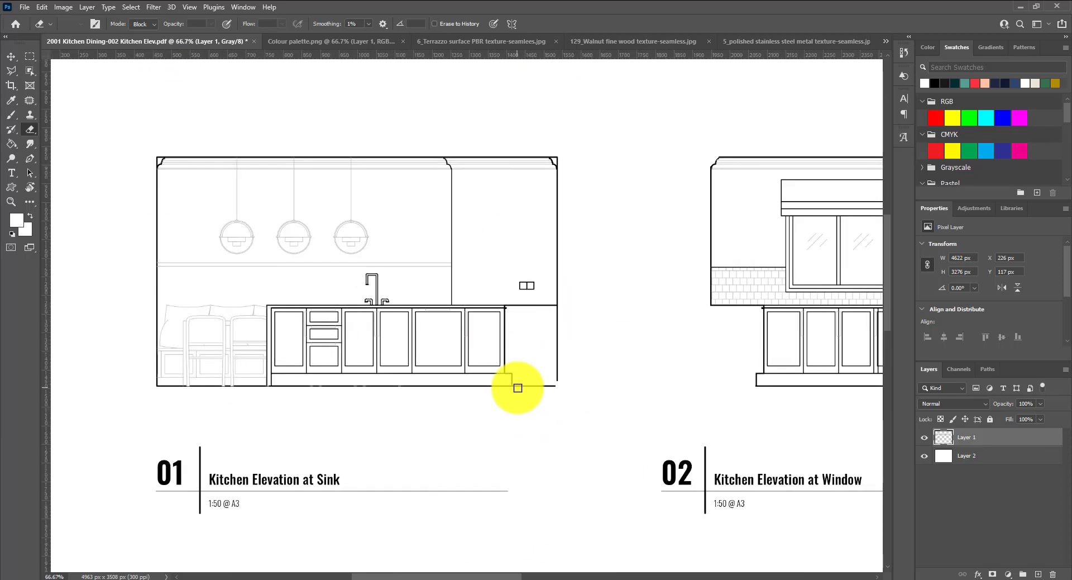
# - Pan around the drawings and zoom out to view the whole A3 sheet
pyautogui.hscroll(10, 323, 192)
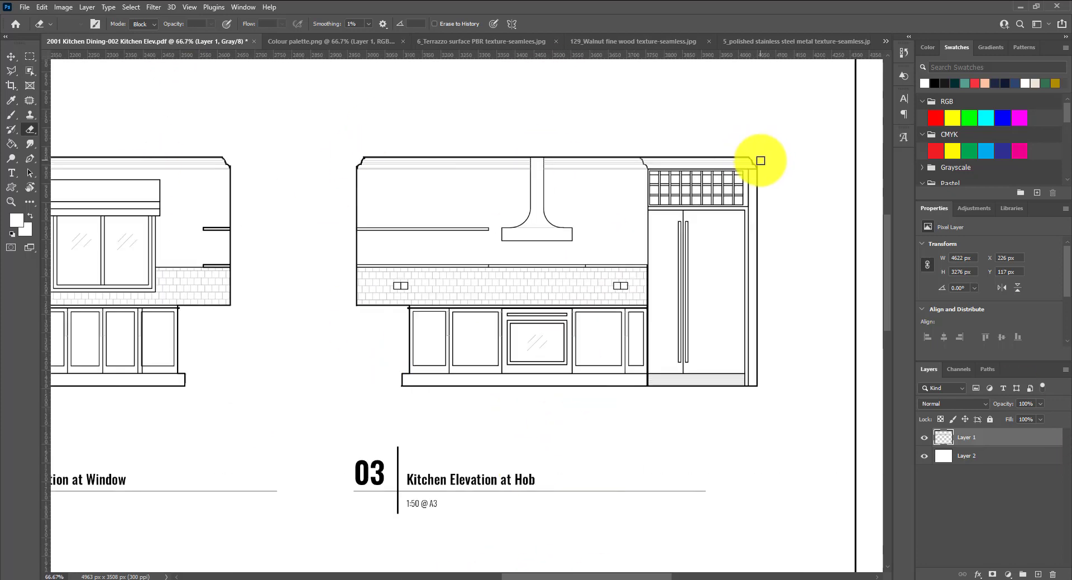
pyautogui.scroll(-5, 500, 360)
pyautogui.hscroll(-8, 500, 359)
pyautogui.hscroll(-6, 186, 240)
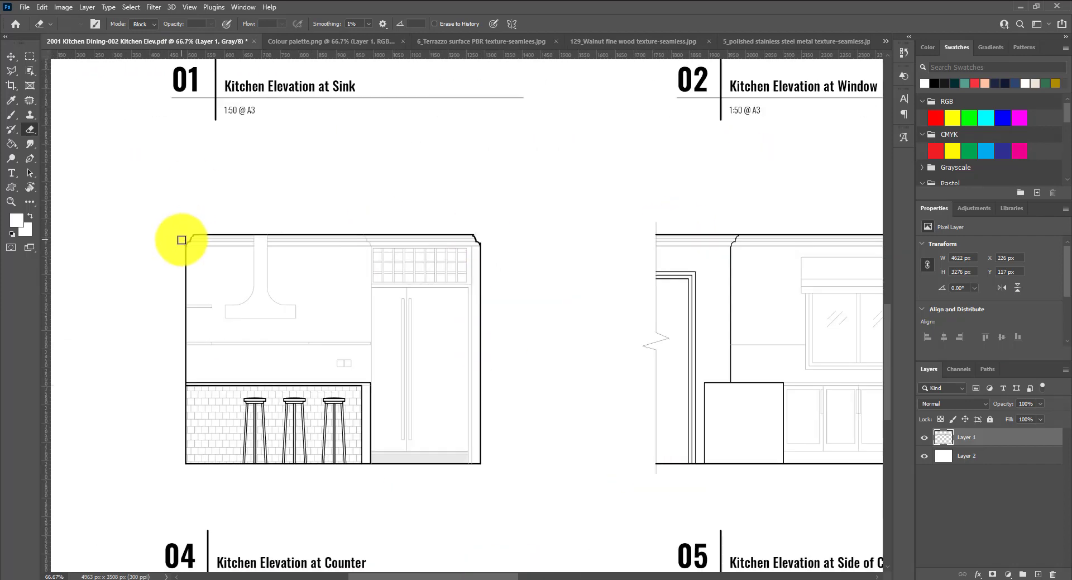
pyautogui.scroll(4, 514, 331)
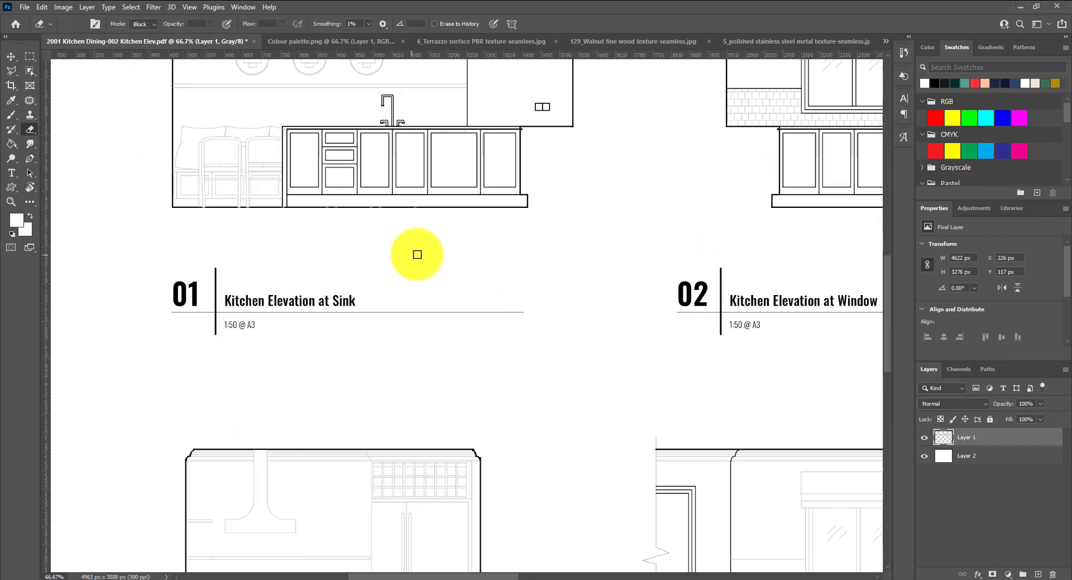
pyautogui.scroll(2, 493, 303)
pyautogui.scroll(2, 493, 303)
pyautogui.scroll(2, 435, 289)
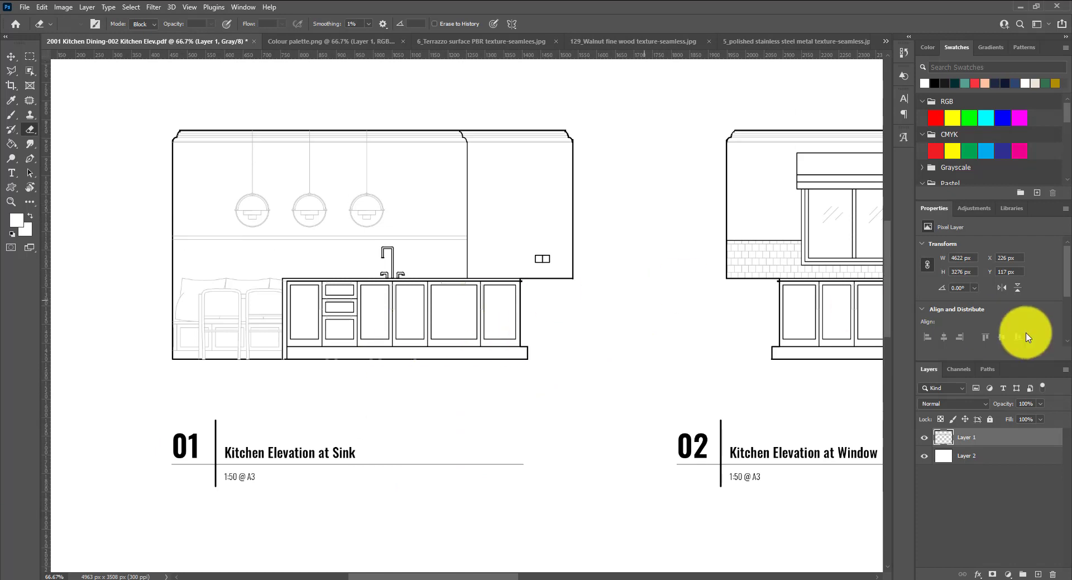
pyautogui.hotkey('ctrl', '-')
pyautogui.hotkey('ctrl', '-')
pyautogui.hotkey('ctrl', '-')
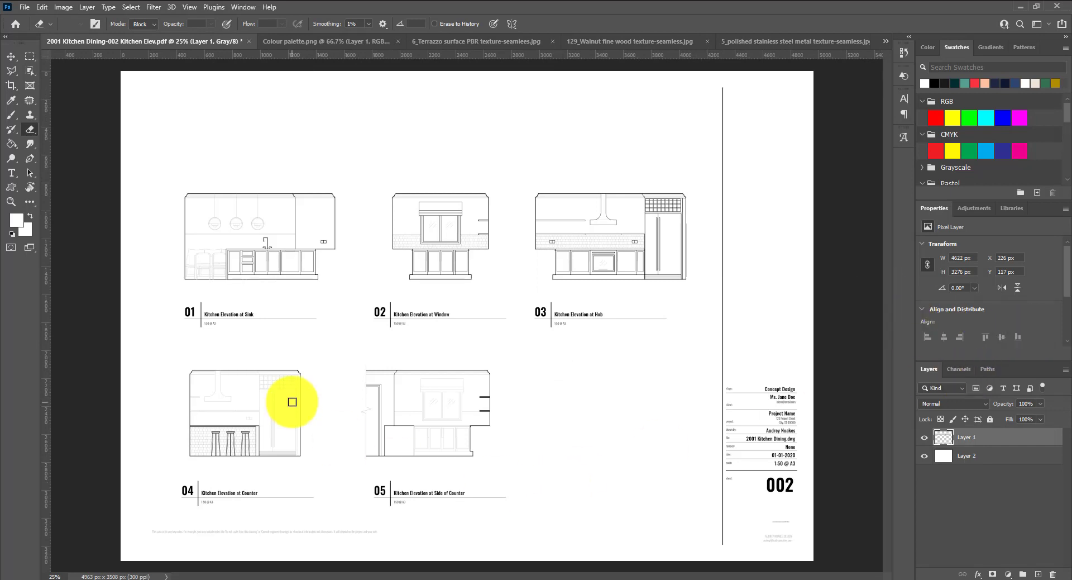
# - Erase stray lines by elevation 05's cabinets and define the terrazzo image as a pattern
pyautogui.moveTo(411, 452)
pyautogui.mouseDown()
pyautogui.moveTo(358, 434)
pyautogui.moveTo(449, 432)
pyautogui.moveTo(425, 446)
pyautogui.mouseUp()
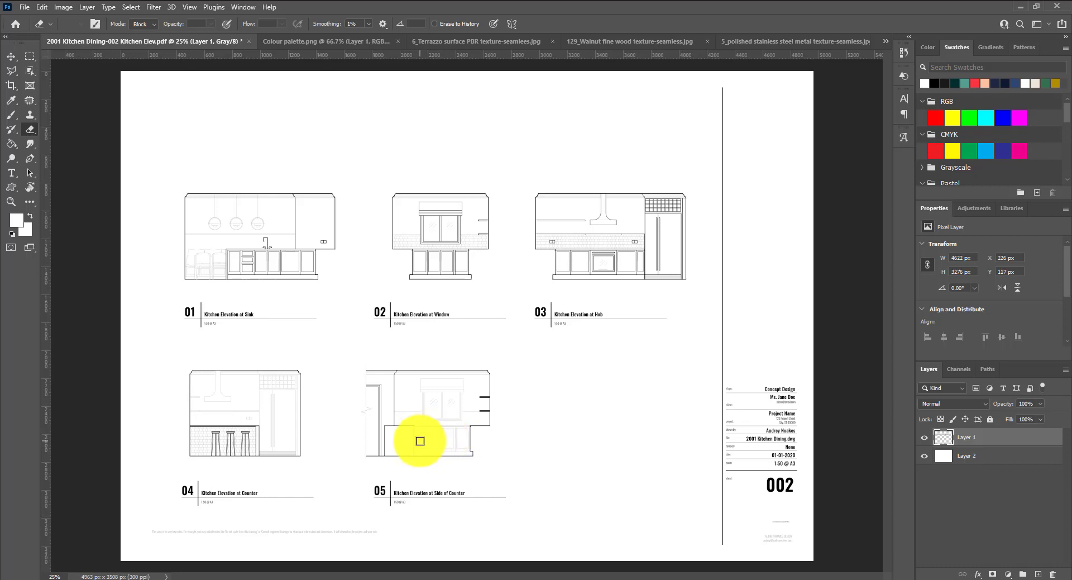
pyautogui.moveTo(420, 440)
pyautogui.mouseDown()
pyautogui.moveTo(397, 513)
pyautogui.moveTo(414, 469)
pyautogui.moveTo(391, 438)
pyautogui.moveTo(320, 3)
pyautogui.moveTo(358, 26)
pyautogui.moveTo(455, 39)
pyautogui.mouseUp()
pyautogui.click(455, 41)
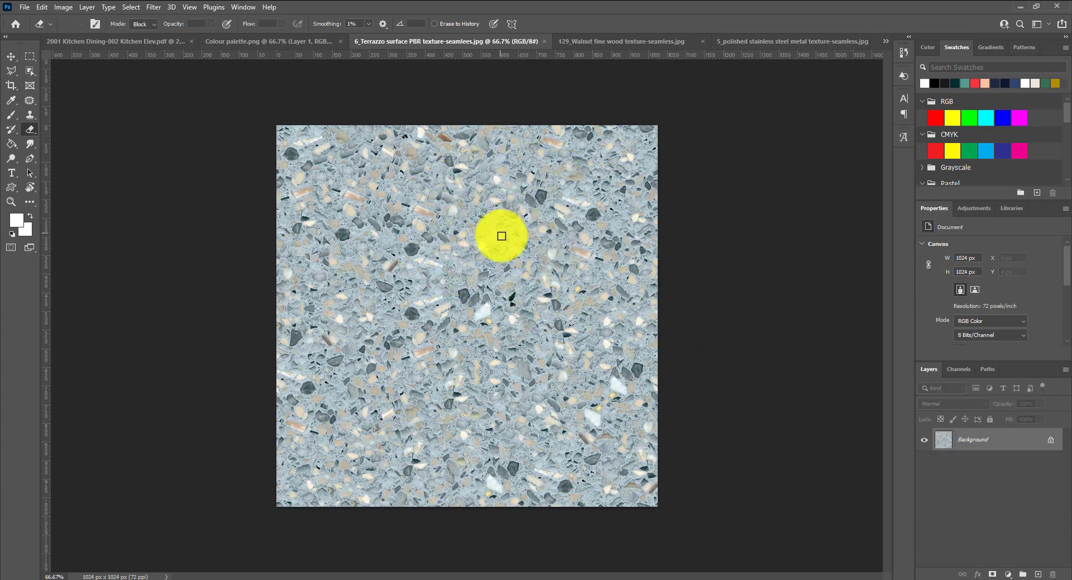
pyautogui.moveTo(502, 238)
pyautogui.mouseDown()
pyautogui.moveTo(498, 263)
pyautogui.moveTo(468, 270)
pyautogui.mouseUp()
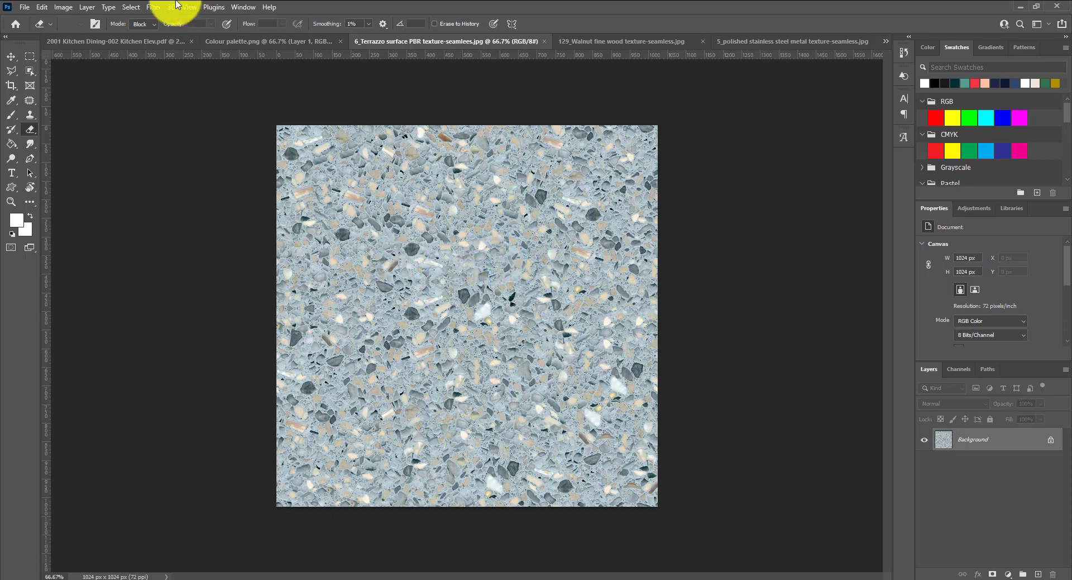
pyautogui.click(51, 8)
pyautogui.click(83, 314)
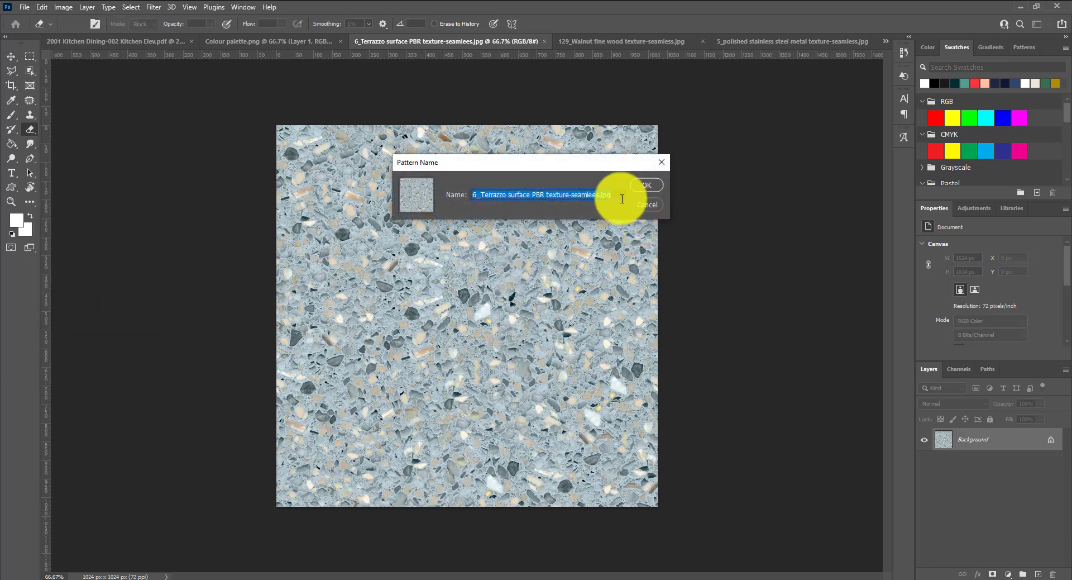
pyautogui.click(651, 190)
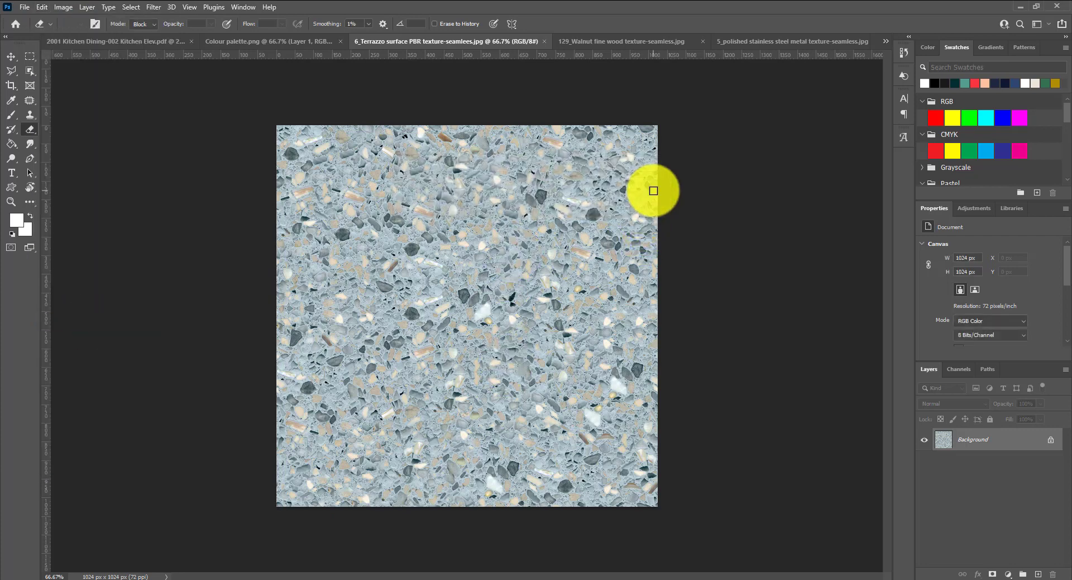
# - Back on the elevation sheet, zoom in and switch to the Magic Wand with no selection
pyautogui.click(101, 42)
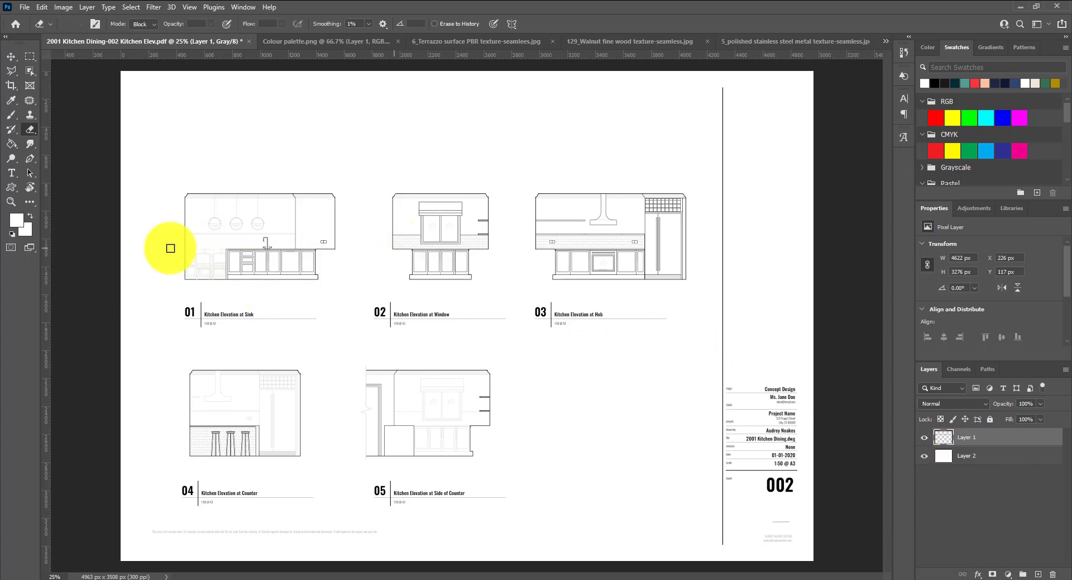
pyautogui.hotkey('ctrl', '+')
pyautogui.hotkey('ctrl', '+')
pyautogui.hotkey('ctrl', '+')
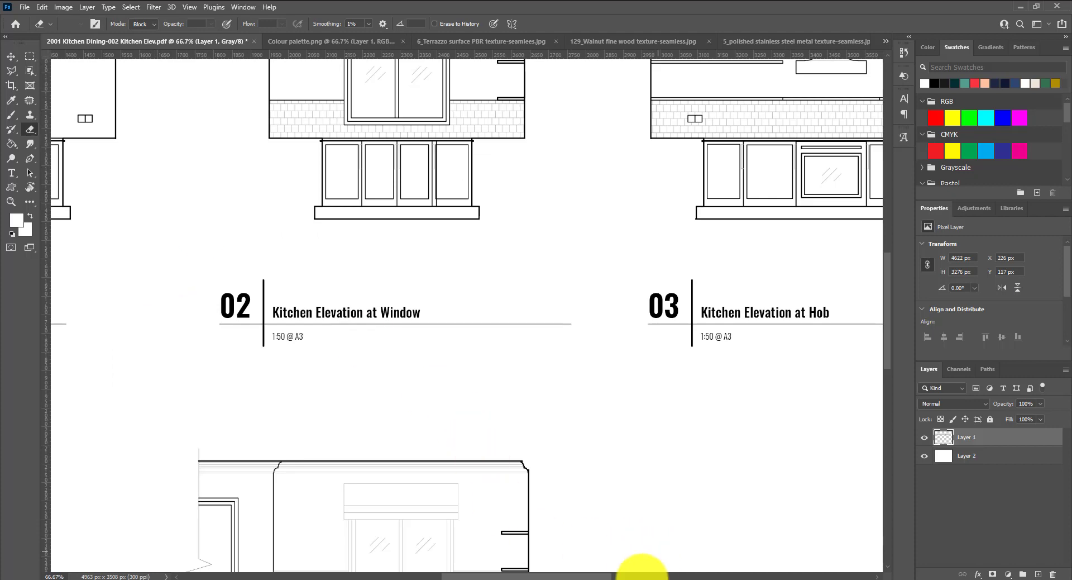
pyautogui.moveTo(586, 575); pyautogui.dragTo(496, 576)
pyautogui.scroll(1, 245, 175)
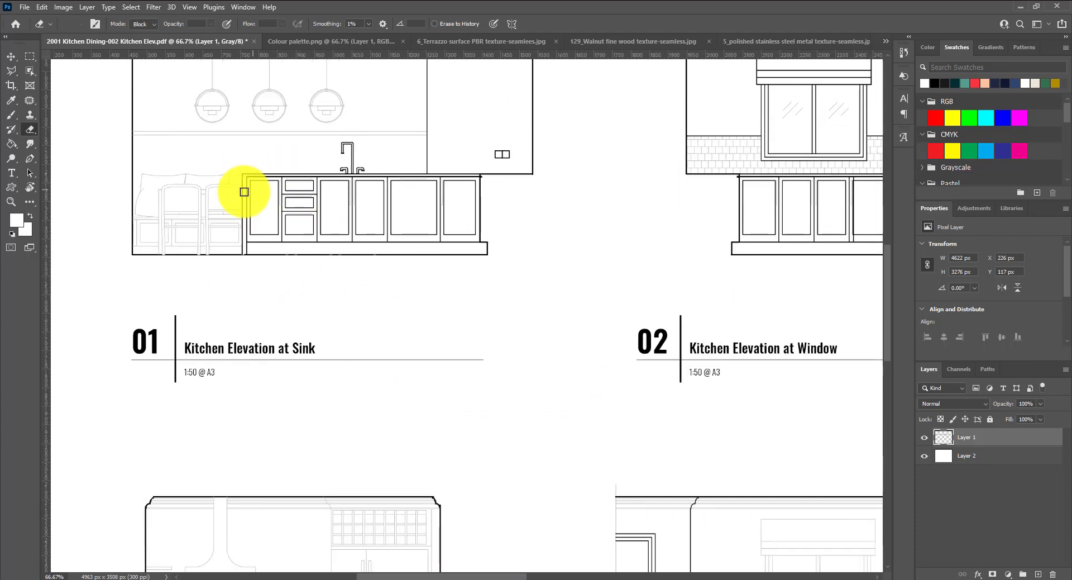
pyautogui.press('w')
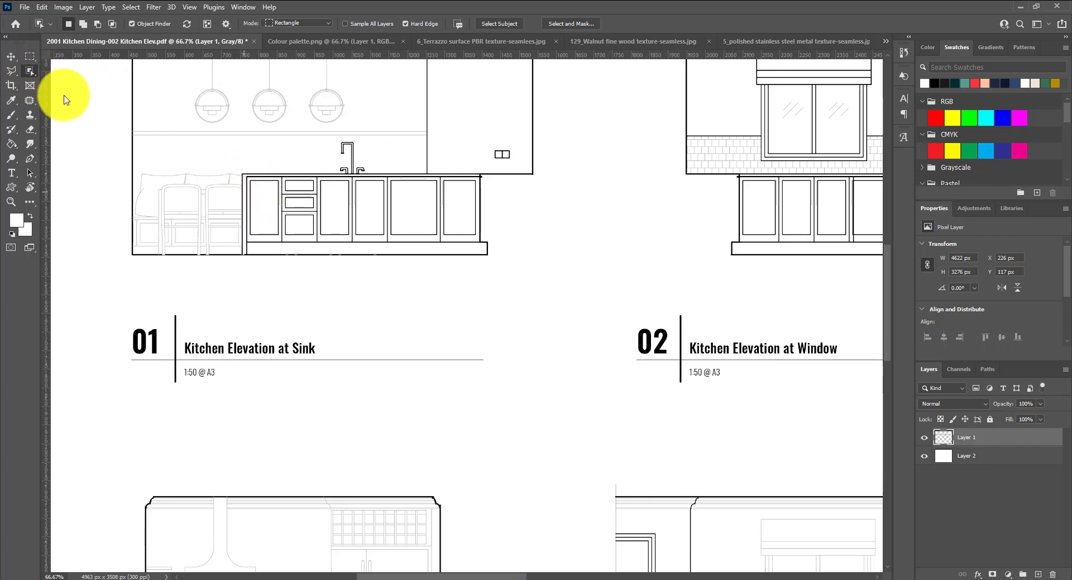
pyautogui.rightClick(29, 71)
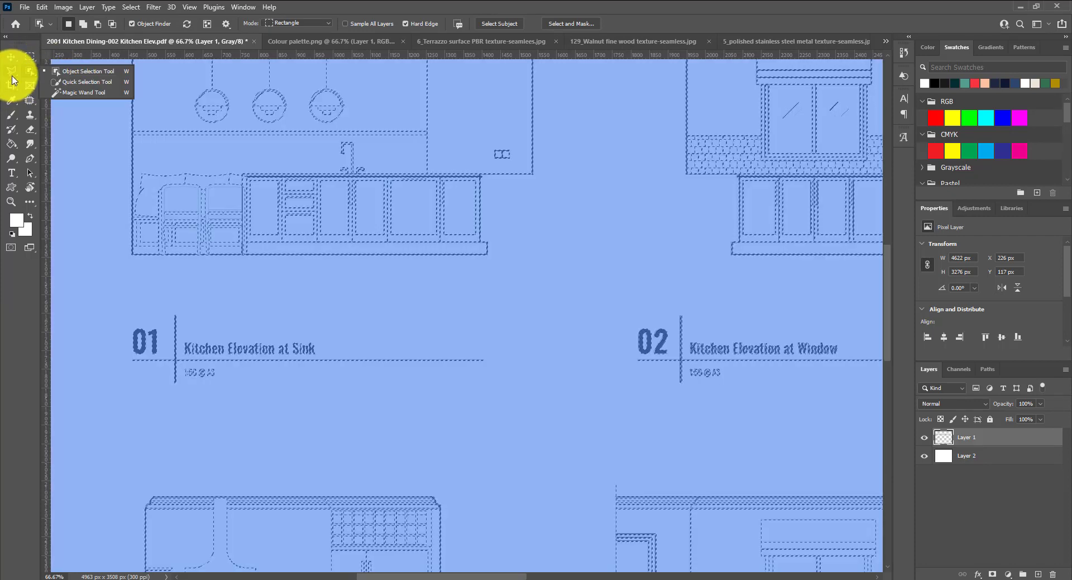
pyautogui.click(85, 93)
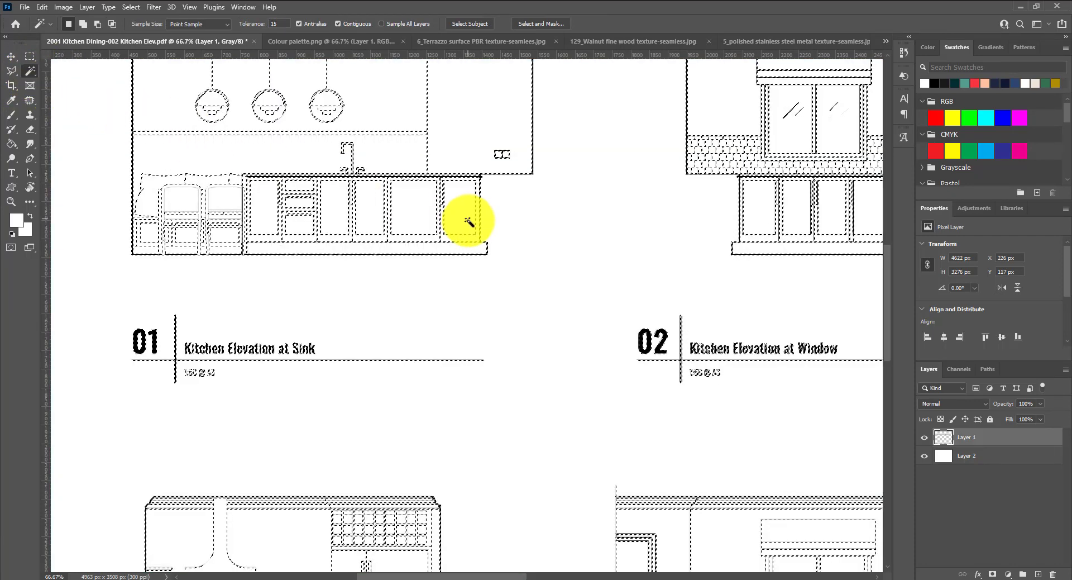
pyautogui.hotkey('ctrl', 'd')
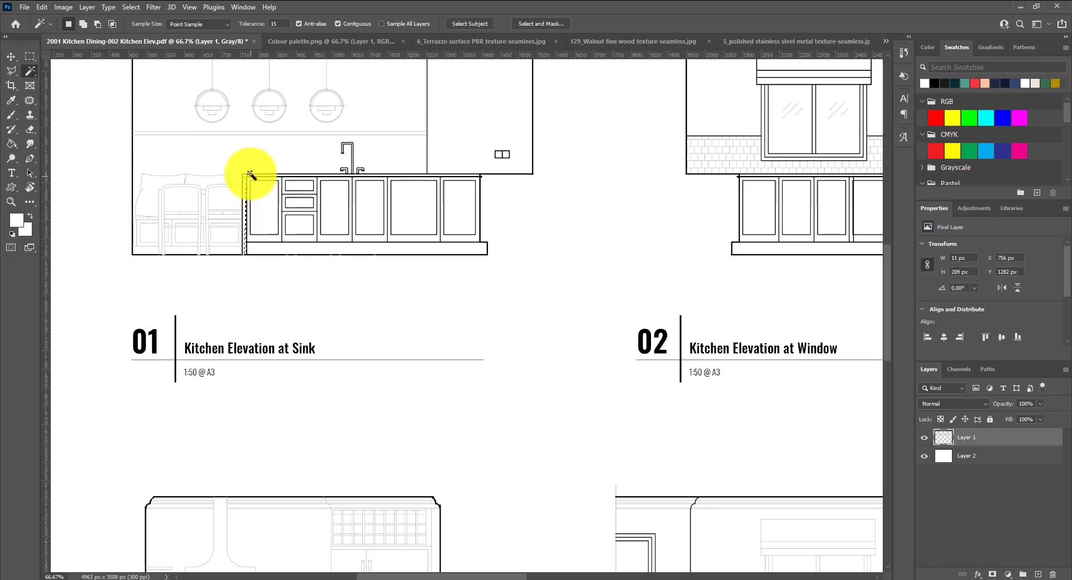
# - Zoom to 200% and select the narrow white panel beside the tiles
pyautogui.hotkey('ctrl', '+')
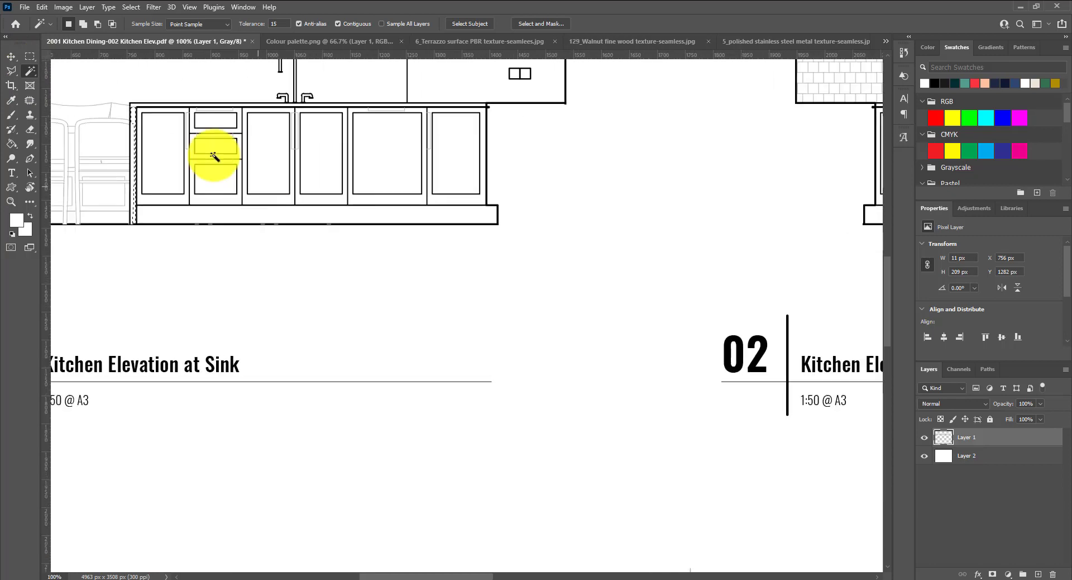
pyautogui.scroll(1, 129, 180)
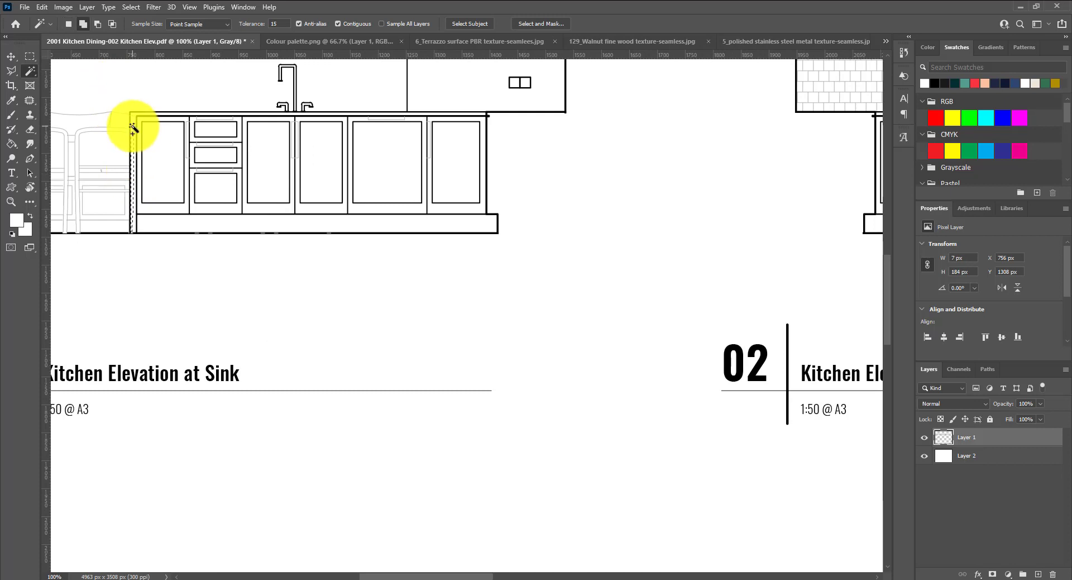
pyautogui.hotkey('ctrl', '+')
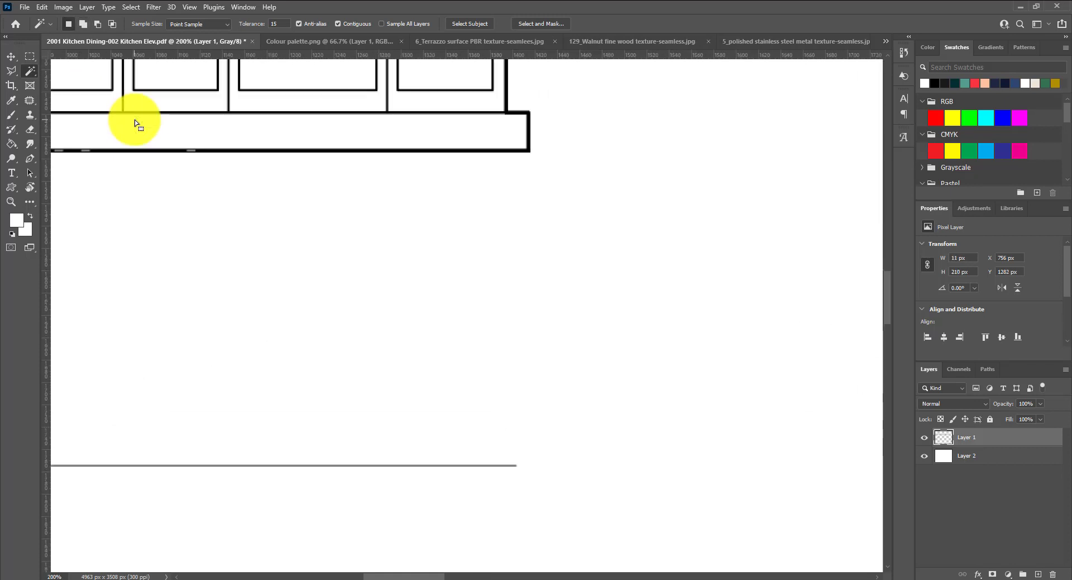
pyautogui.scroll(3, 421, 254)
pyautogui.scroll(3, 422, 257)
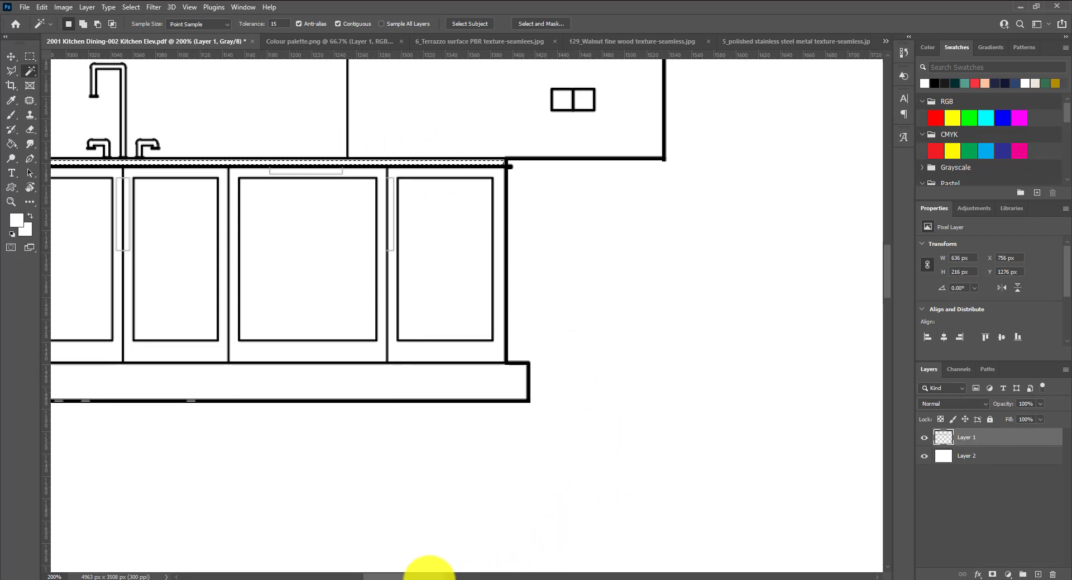
pyautogui.moveTo(428, 575); pyautogui.dragTo(521, 577)
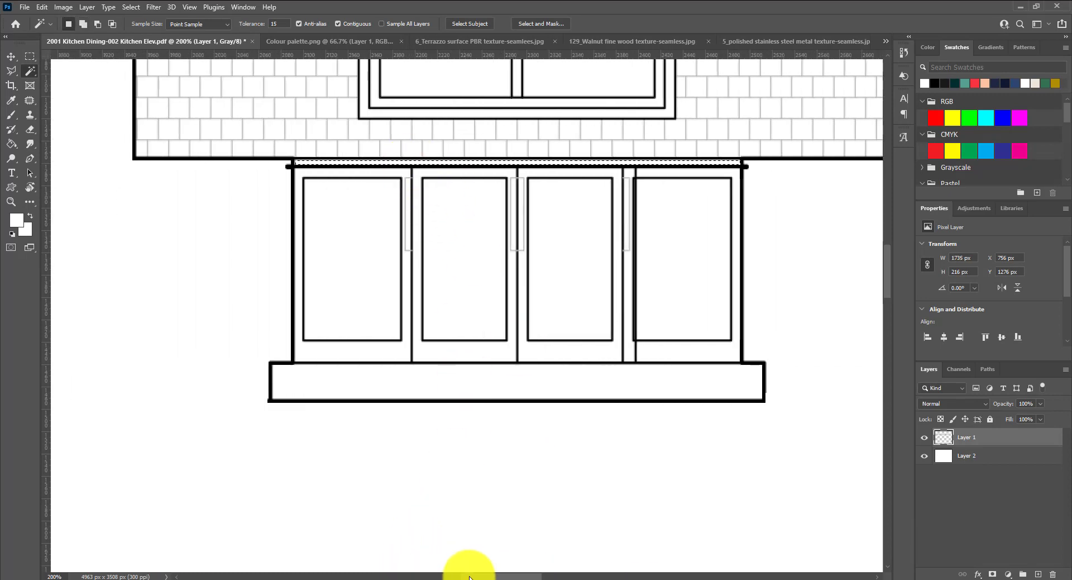
pyautogui.moveTo(469, 577); pyautogui.dragTo(611, 576)
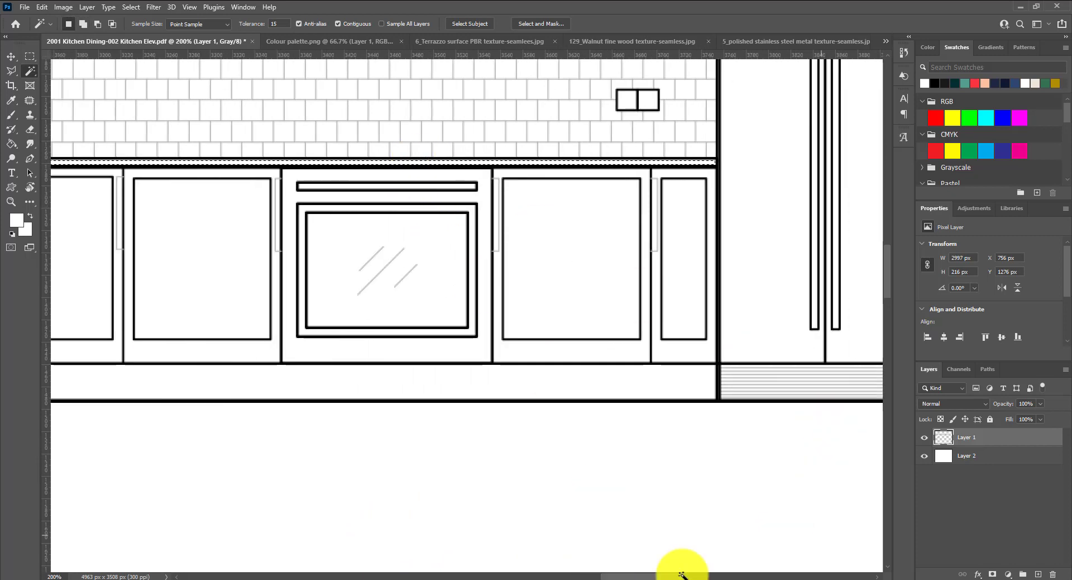
pyautogui.moveTo(603, 576)
pyautogui.mouseDown()
pyautogui.moveTo(738, 578)
pyautogui.moveTo(305, 564)
pyautogui.moveTo(354, 567)
pyautogui.moveTo(341, 567)
pyautogui.mouseUp()
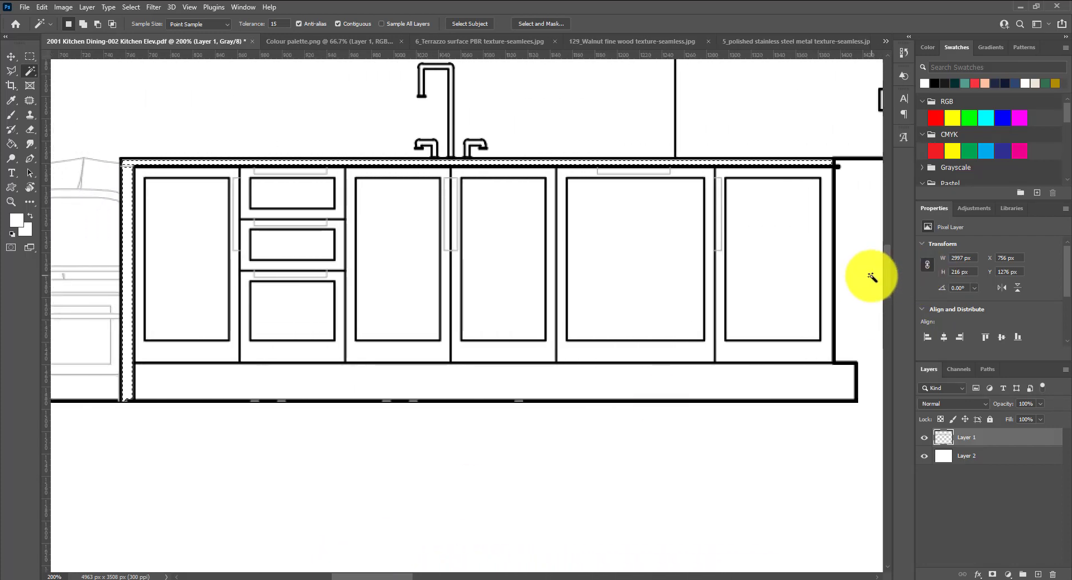
pyautogui.moveTo(891, 291); pyautogui.dragTo(869, 447)
pyautogui.moveTo(391, 575); pyautogui.dragTo(380, 576)
pyautogui.keyDown('shift'); pyautogui.click(479, 242); pyautogui.keyUp('shift')
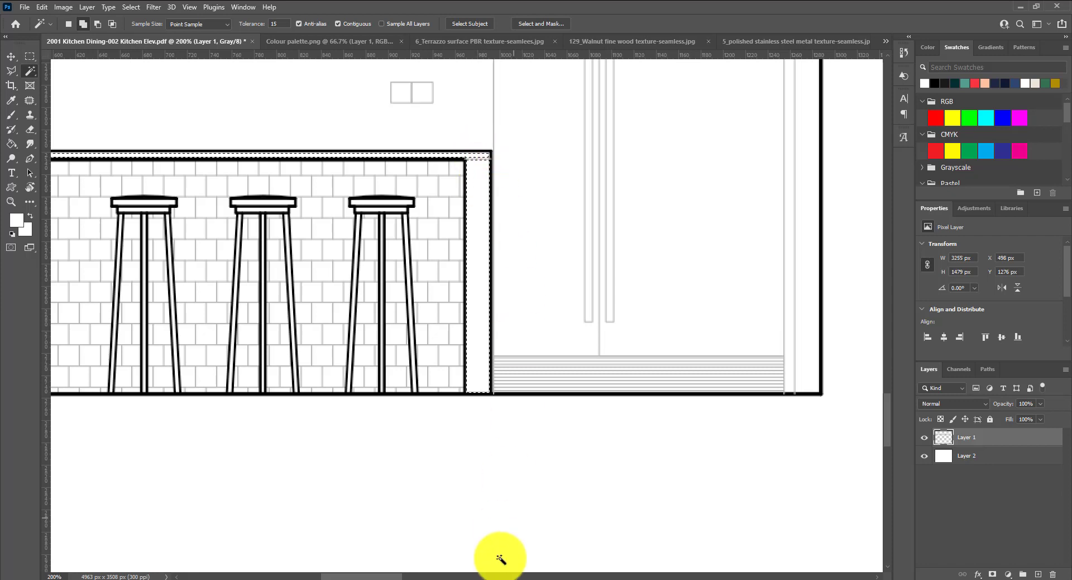
# - Add elevation 05's counter-side panel to the selection and zoom back out
pyautogui.moveTo(391, 576); pyautogui.dragTo(462, 576)
pyautogui.click(227, 247)
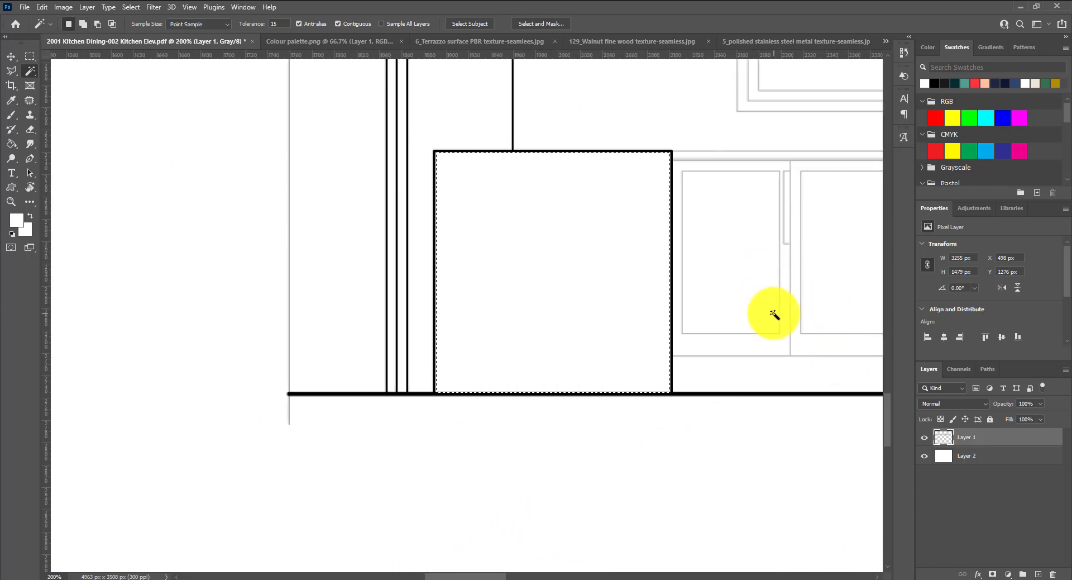
pyautogui.hotkey('ctrl', '-')
pyautogui.hotkey('ctrl', '-')
pyautogui.hotkey('ctrl', '-')
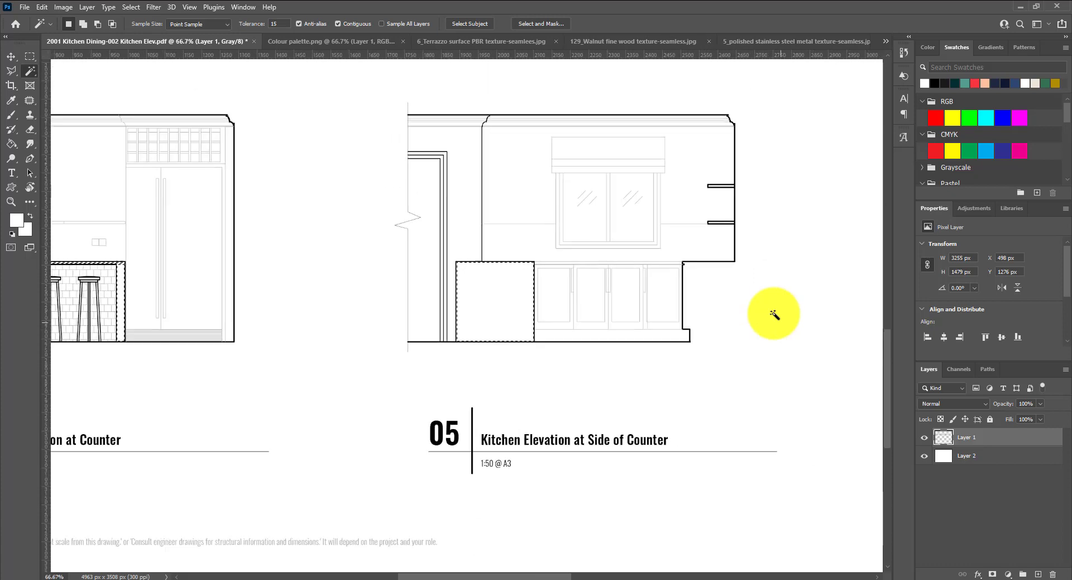
pyautogui.hotkey('ctrl', '-')
pyautogui.hotkey('ctrl', '-')
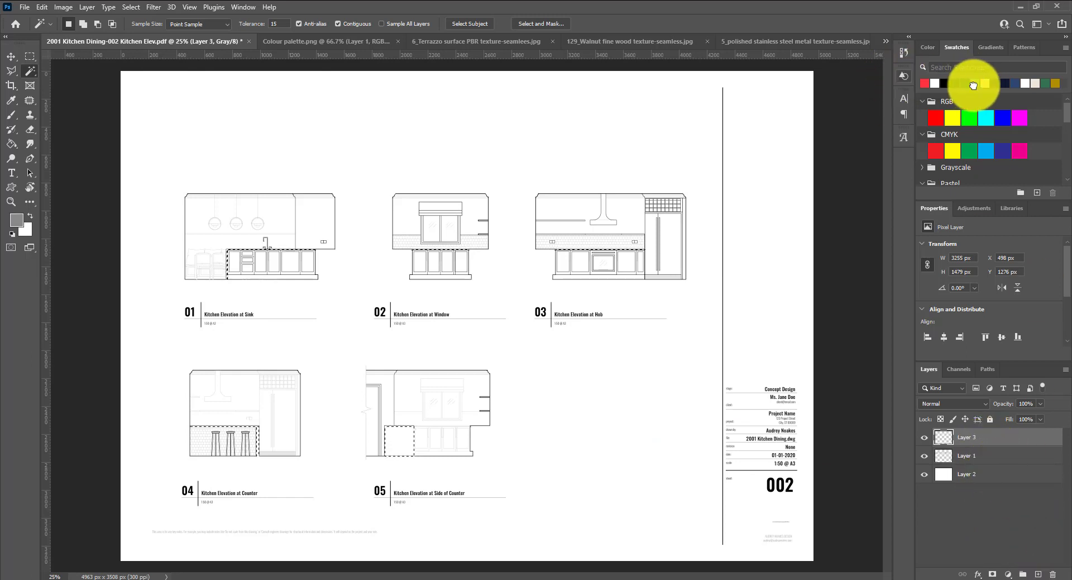
# - Fill the selected counter panels grey, then convert the document to RGB Color without merging layers
pyautogui.press('g')
pyautogui.hotkey('alt', 'BackSpace')
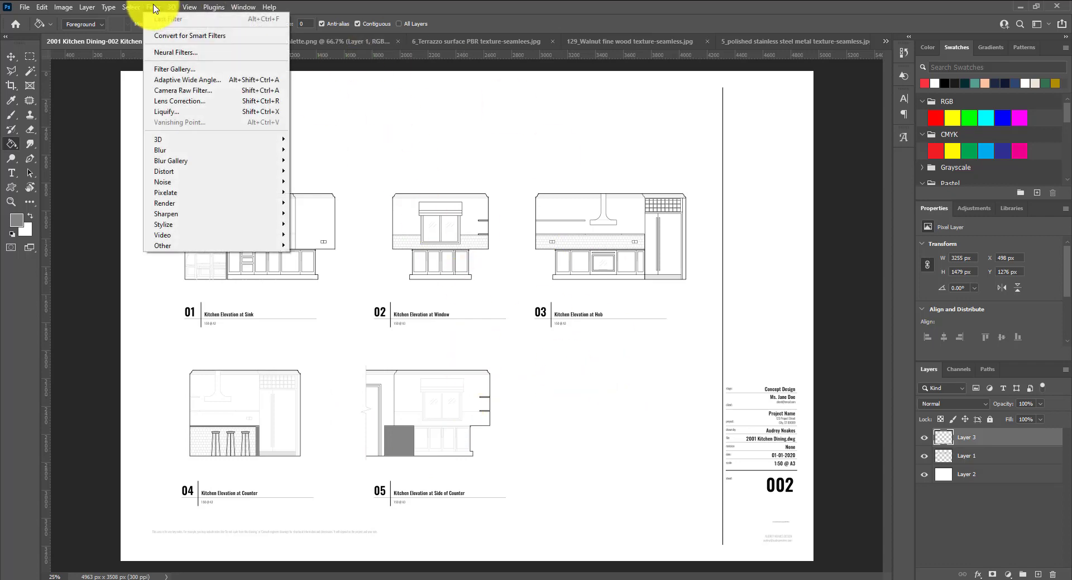
pyautogui.moveTo(63, 11)
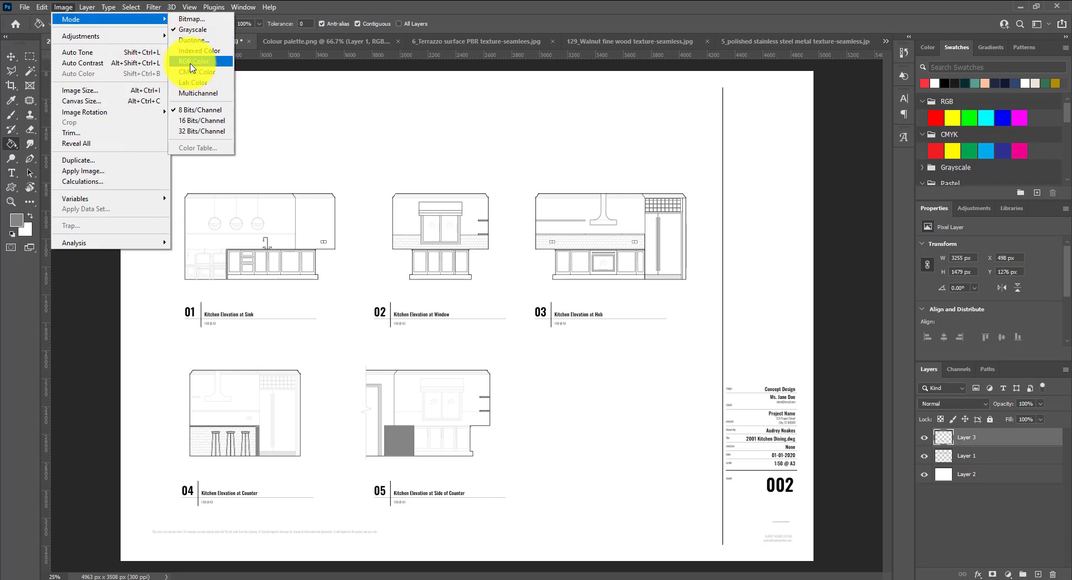
pyautogui.click(190, 62)
pyautogui.click(618, 223)
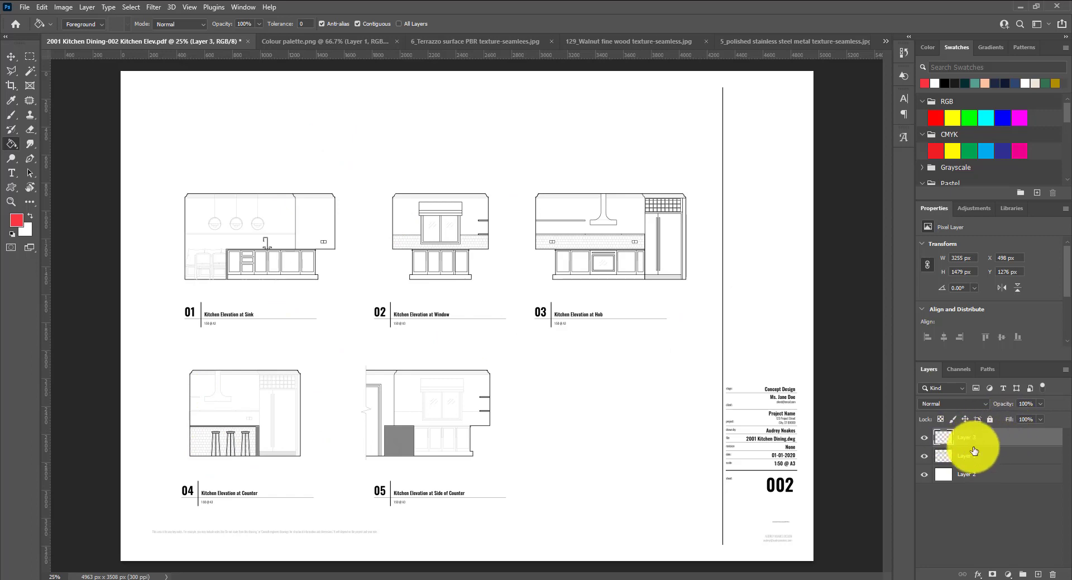
# - Give Layer 3 a blue-grey terrazzo Pattern Overlay at 100% opacity and about 21% scale
pyautogui.click(978, 574)
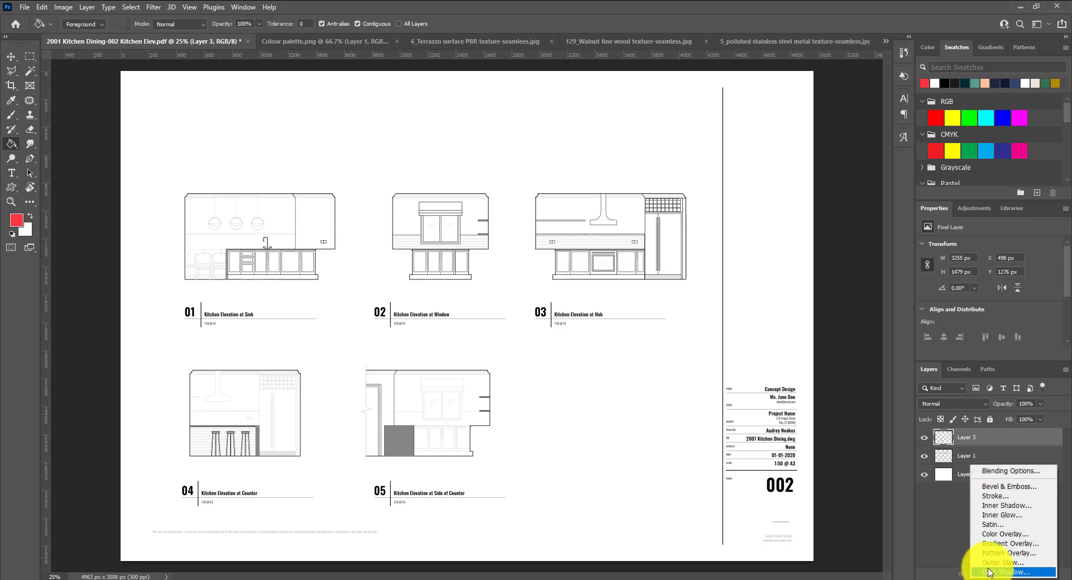
pyautogui.click(999, 552)
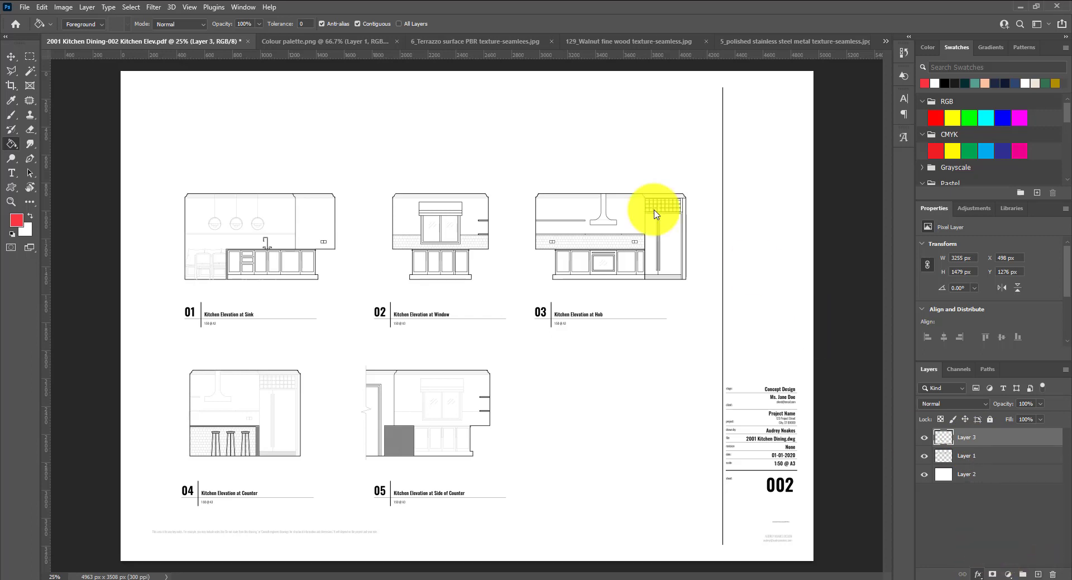
pyautogui.click(864, 211)
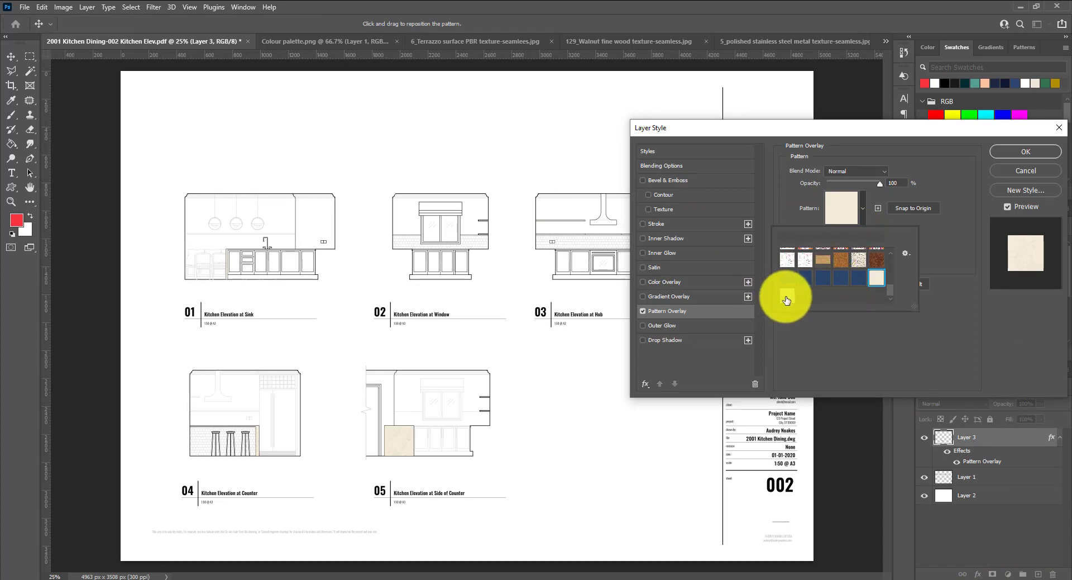
pyautogui.click(787, 297)
pyautogui.click(928, 221)
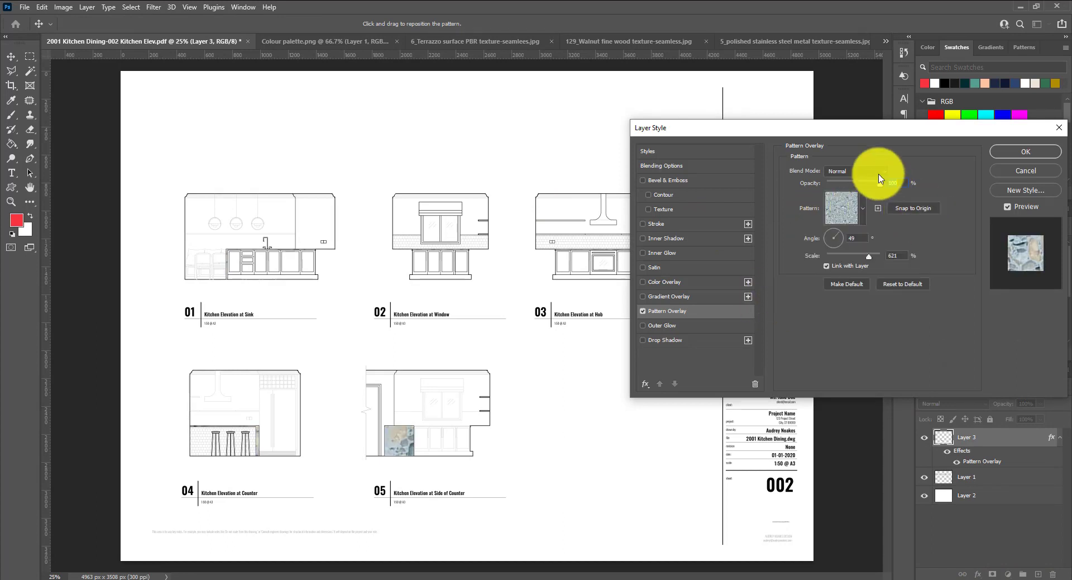
pyautogui.moveTo(881, 187)
pyautogui.mouseDown()
pyautogui.moveTo(838, 188)
pyautogui.moveTo(890, 182)
pyautogui.mouseUp()
pyautogui.moveTo(869, 256); pyautogui.dragTo(838, 261)
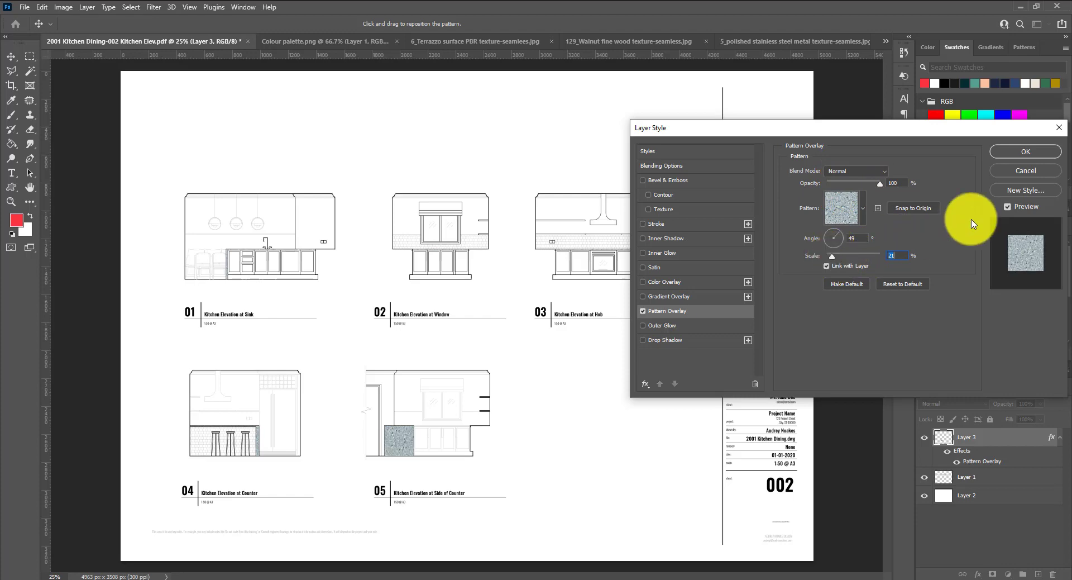
pyautogui.click(1008, 151)
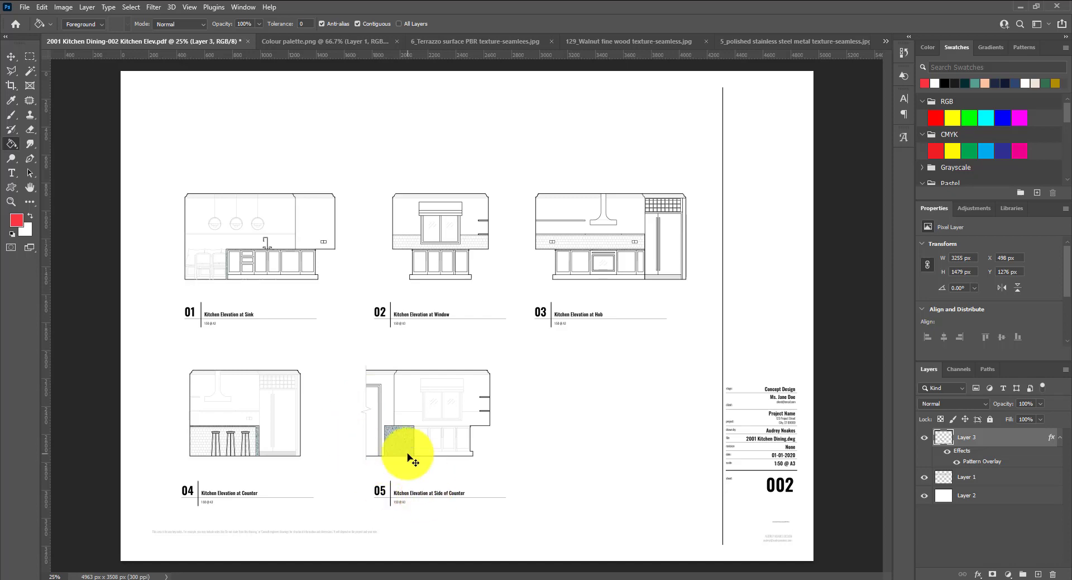
# - Zoom and scroll around the five elevations to inspect the terrazzo-filled panels
pyautogui.hotkey('ctrl', '+')
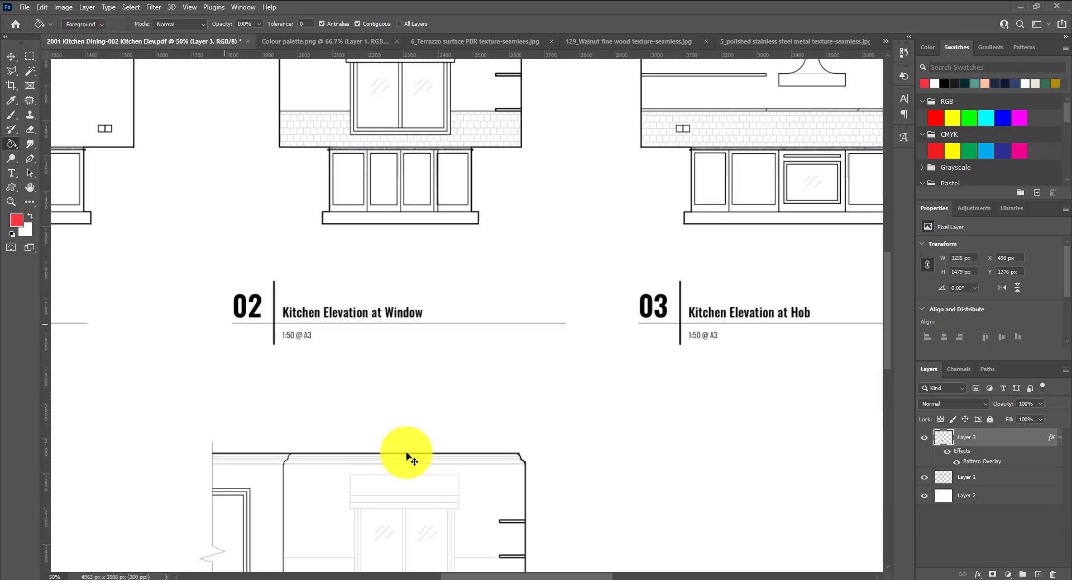
pyautogui.scroll(-3, 422, 328)
pyautogui.hotkey('ctrl', '+')
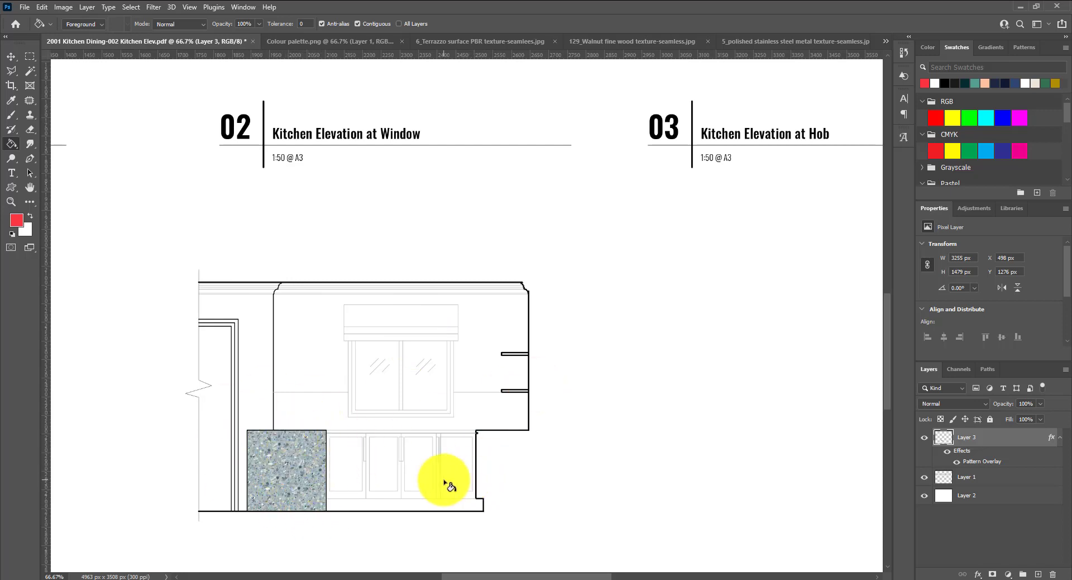
pyautogui.hotkey('ctrl', '-')
pyautogui.hotkey('ctrl', '-')
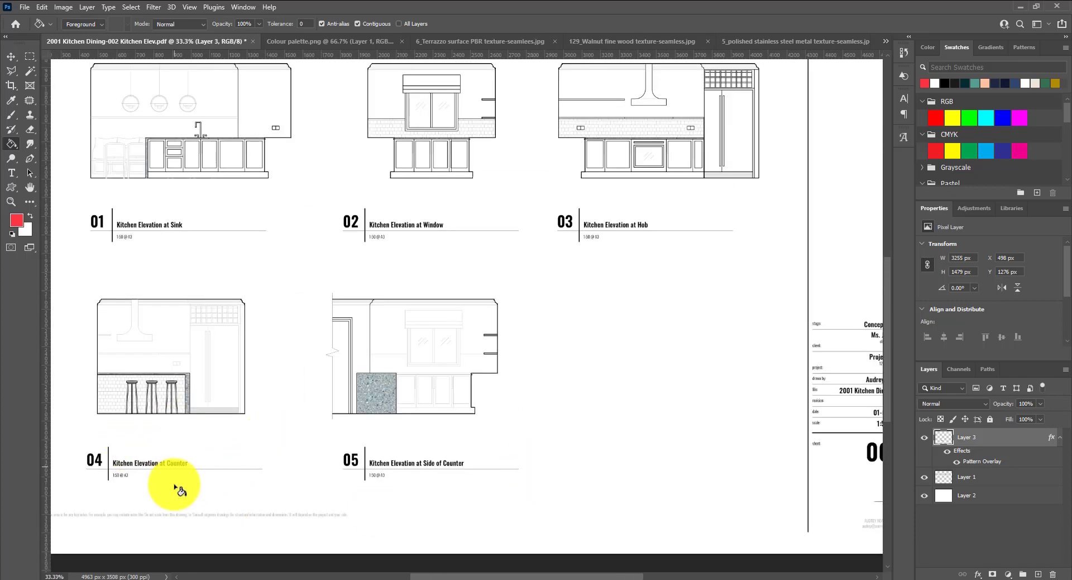
pyautogui.scroll(3, 190, 450)
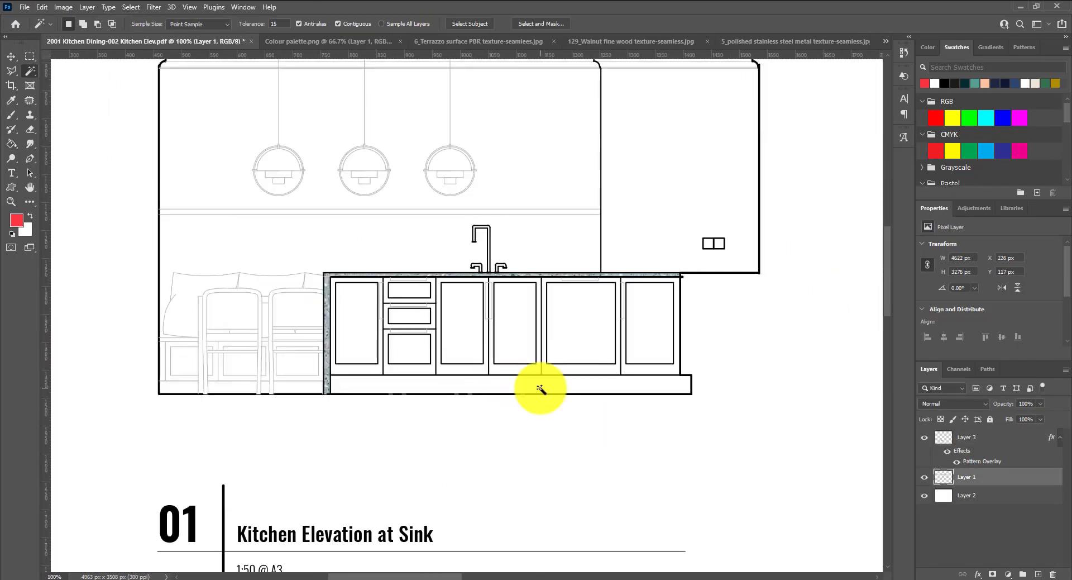
pyautogui.scroll(3, 540, 389)
pyautogui.scroll(-5, 563, 505)
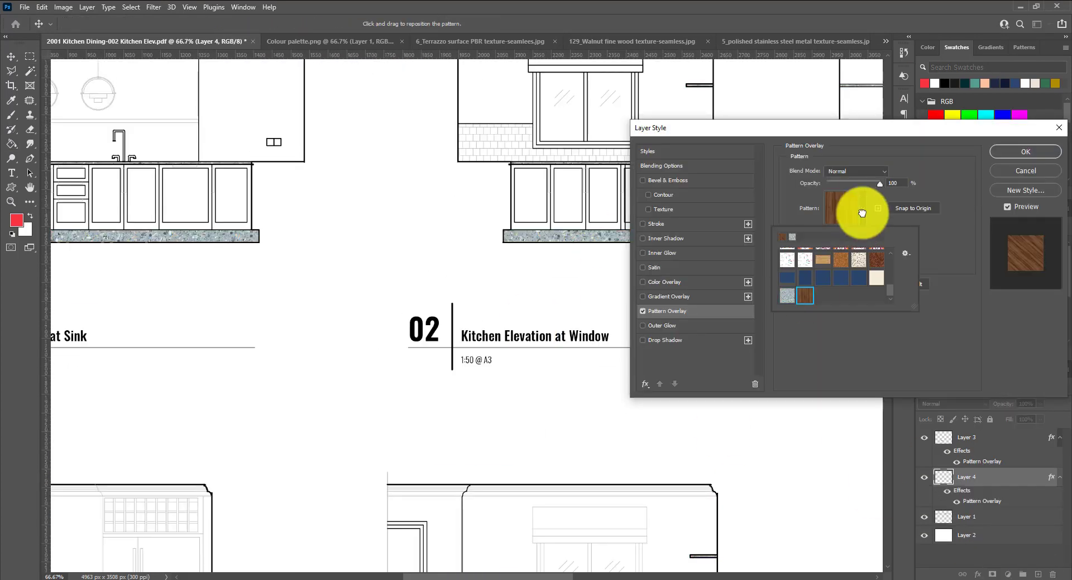
# - Apply the walnut wood overlay, then fill the hood, fridge and oven with a stainless-steel overlay
pyautogui.click(863, 212)
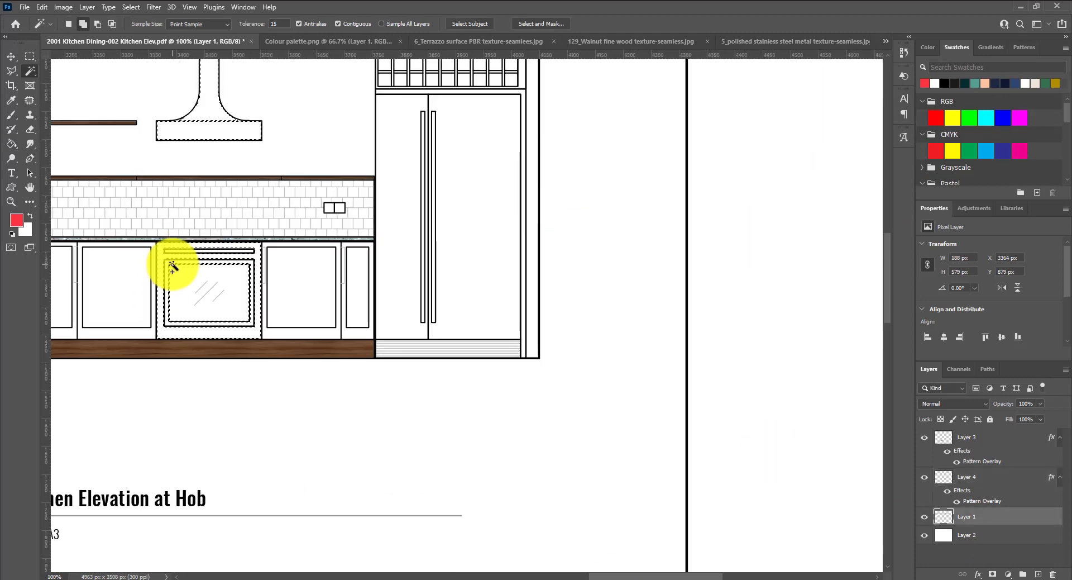
pyautogui.press('d')
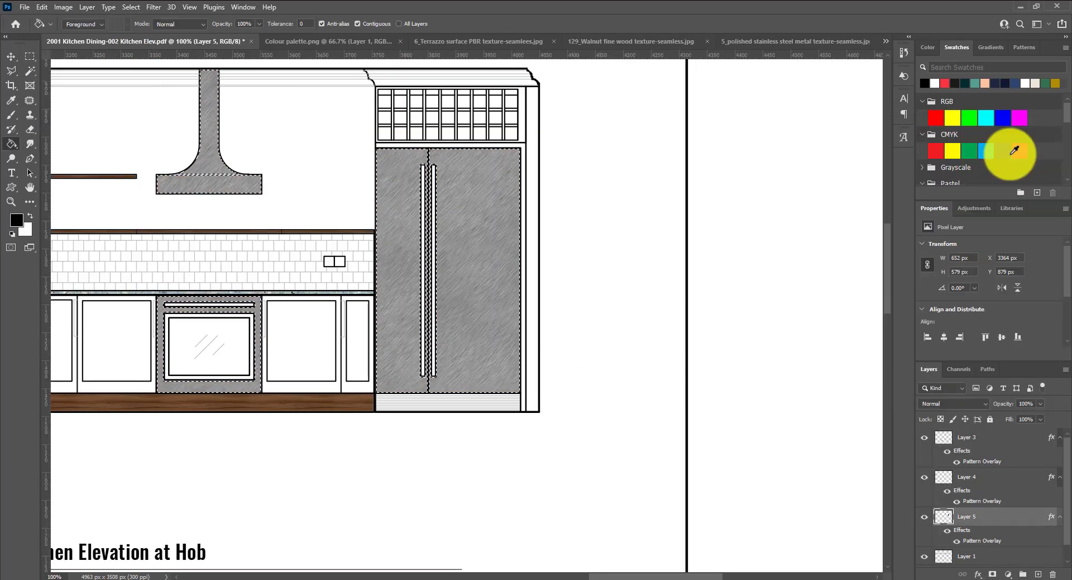
pyautogui.hotkey('ctrl', '0')
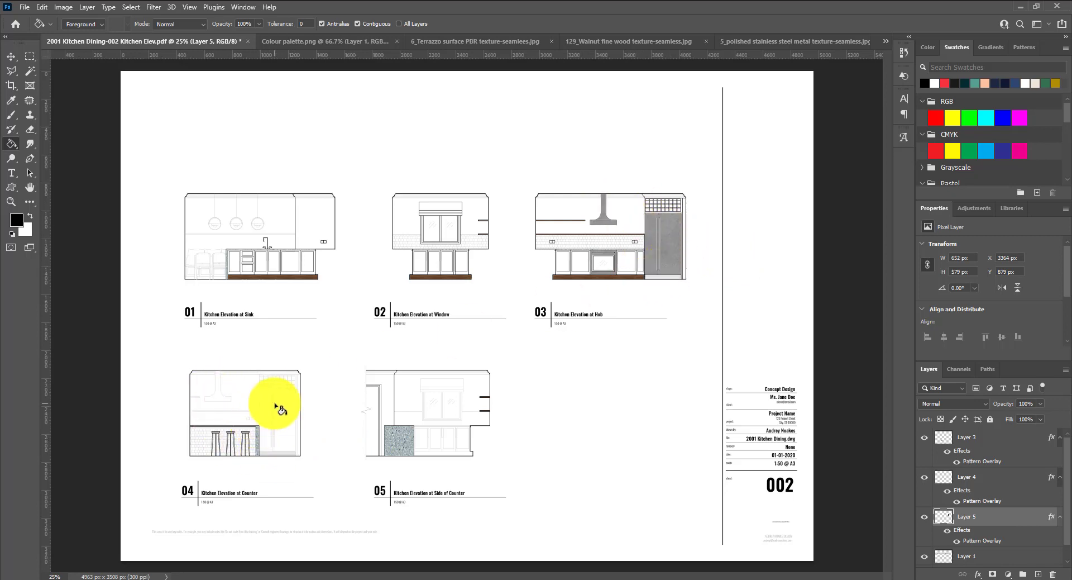
# - Zoom to 50% and scroll over to the hob elevation's refrigerator
pyautogui.hotkey('ctrl', '+')
pyautogui.hotkey('ctrl', '+')
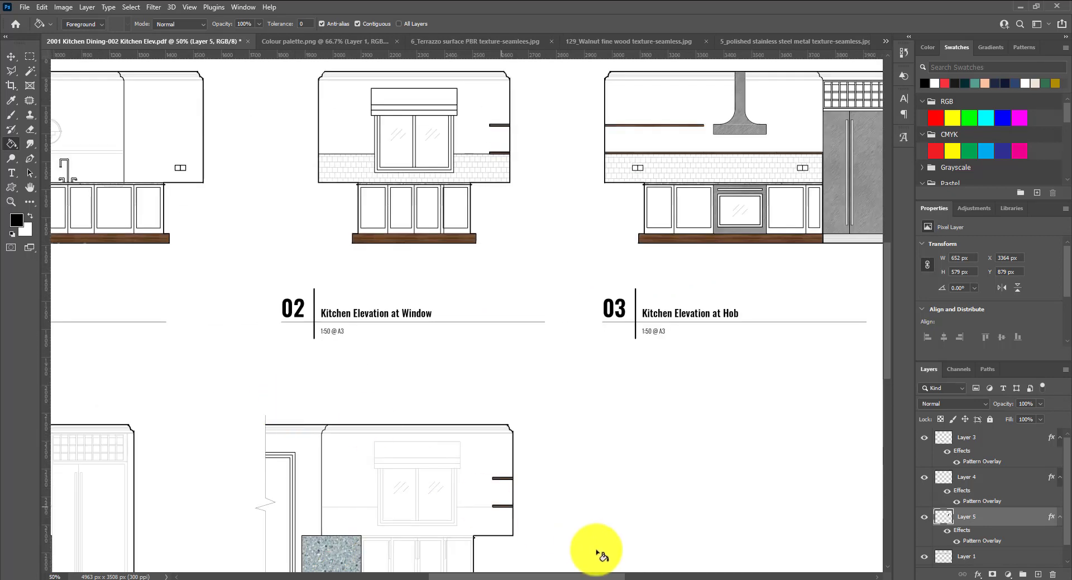
pyautogui.hscroll(-10, 503, 566)
pyautogui.scroll(-3, 455, 464)
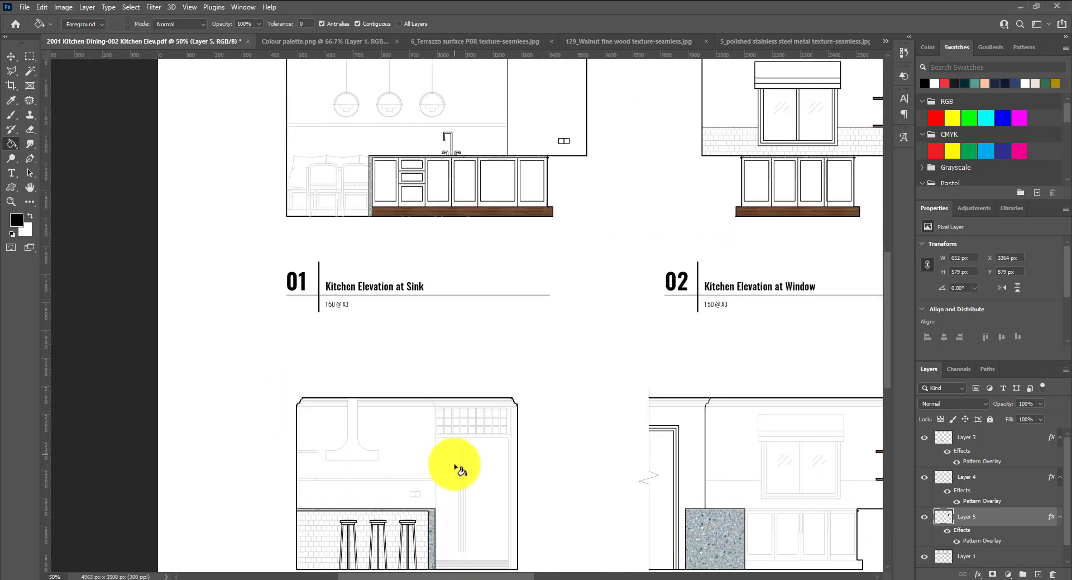
pyautogui.scroll(-2, 487, 422)
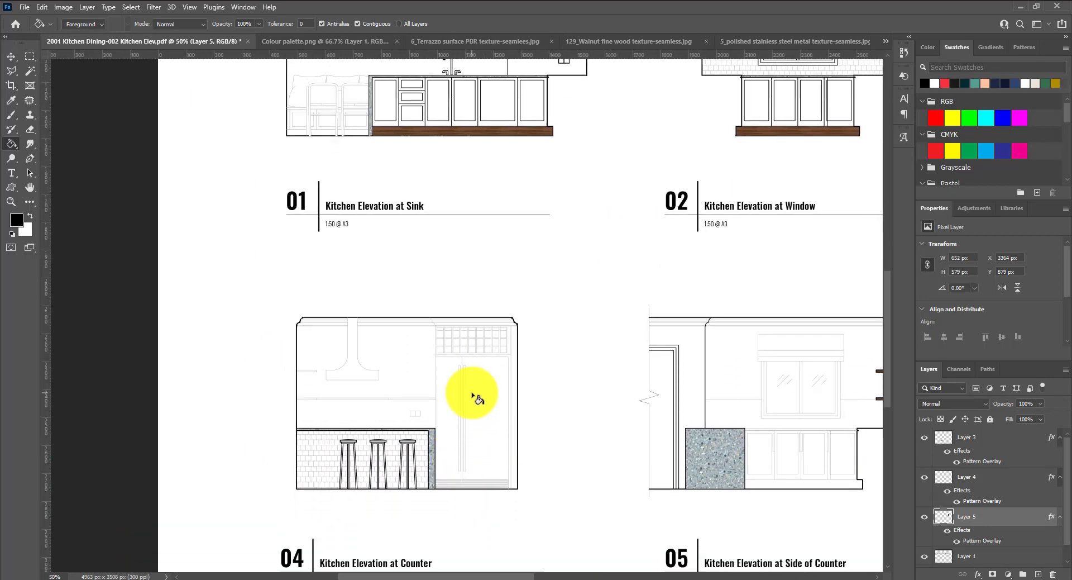
# - Select elevation 04's range hood and fridge from Layer 1 and fill them on a new layer
pyautogui.click(982, 559)
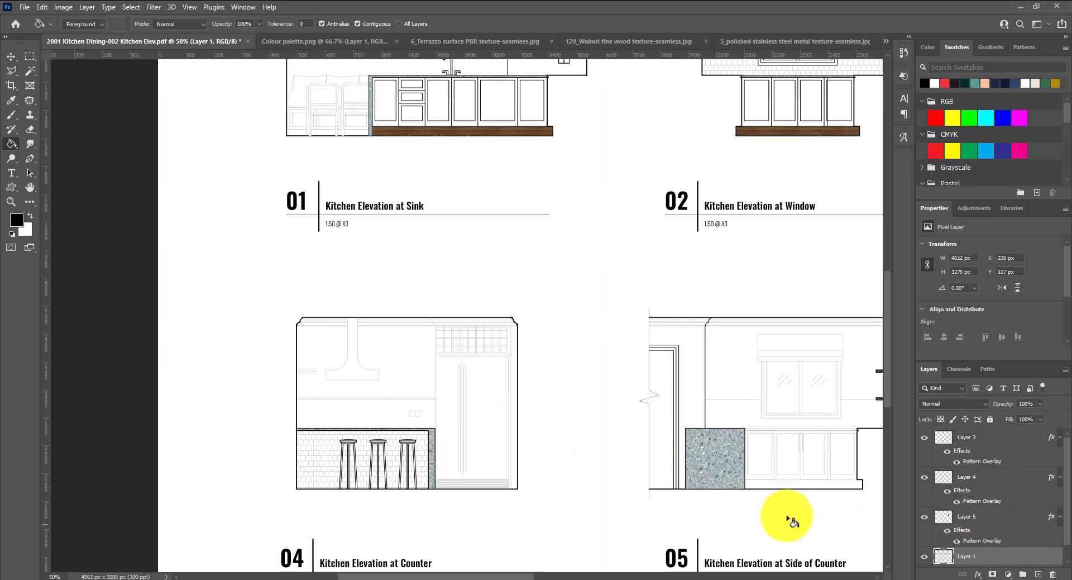
pyautogui.press('w')
pyautogui.click(352, 371)
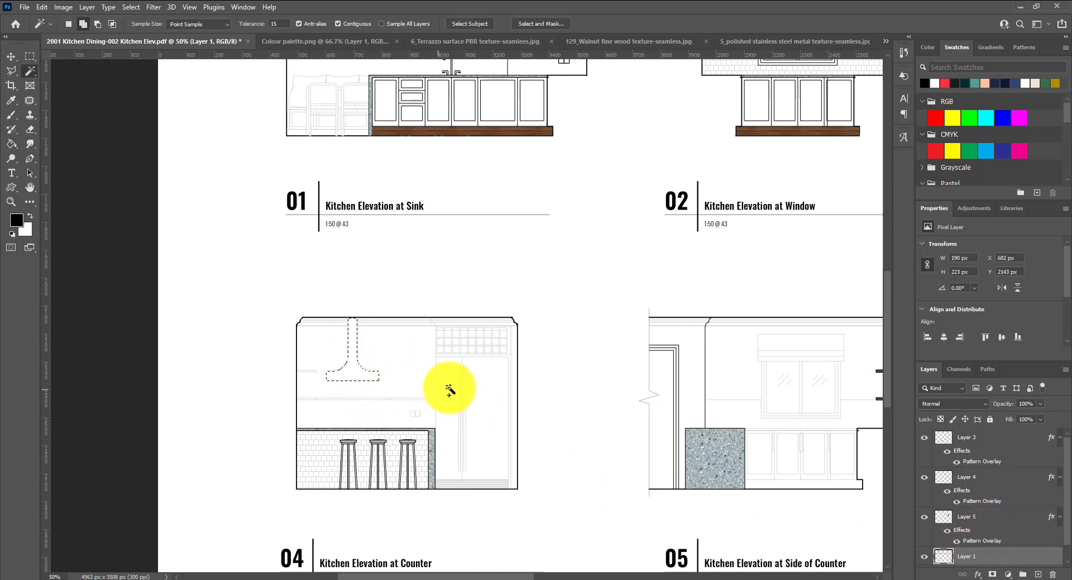
pyautogui.keyDown('shift'); pyautogui.click(490, 424); pyautogui.keyUp('shift')
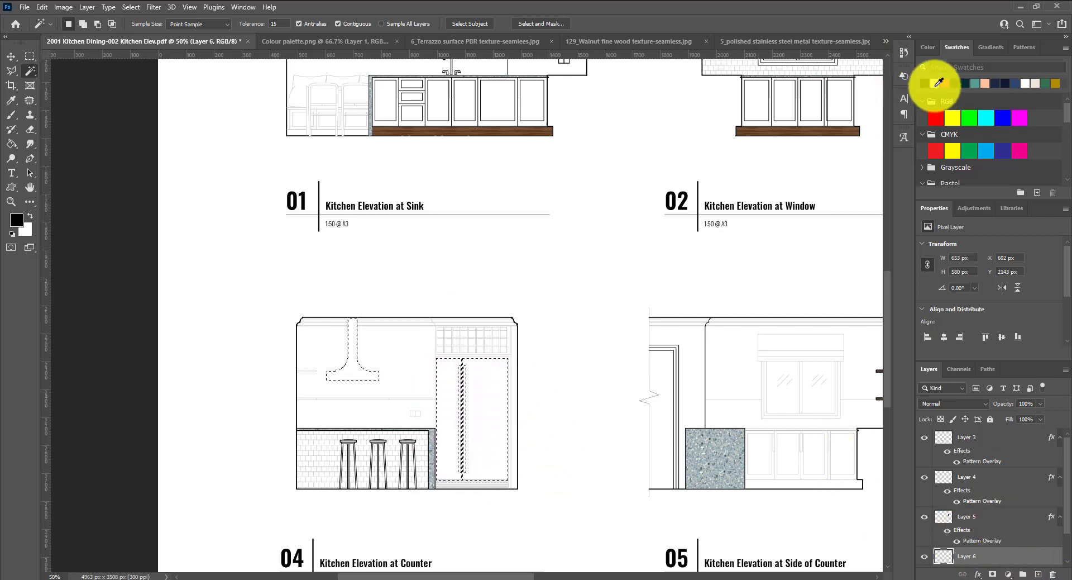
pyautogui.press('g')
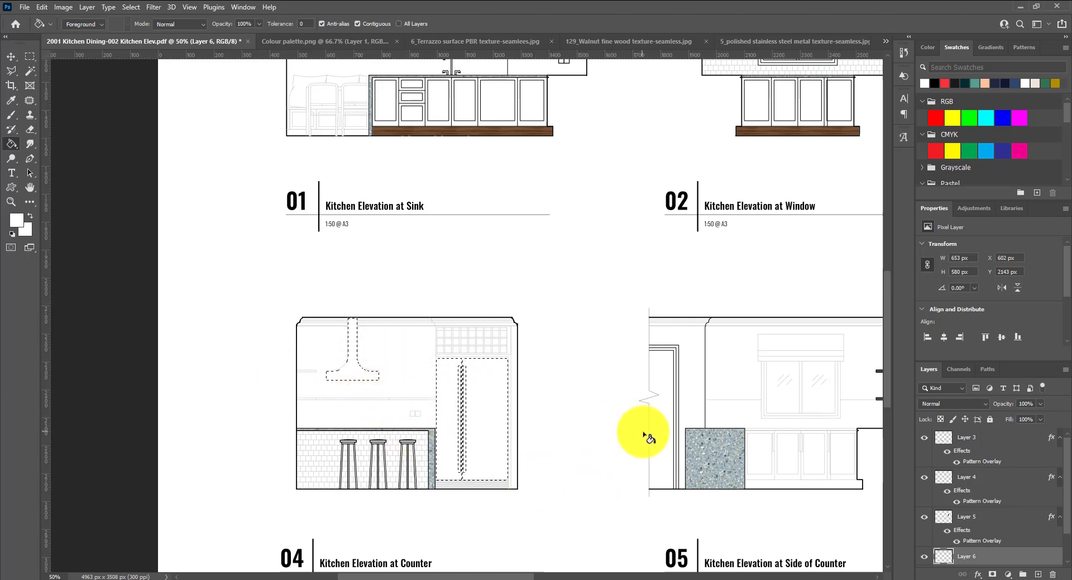
pyautogui.hotkey('ctrl', 'd')
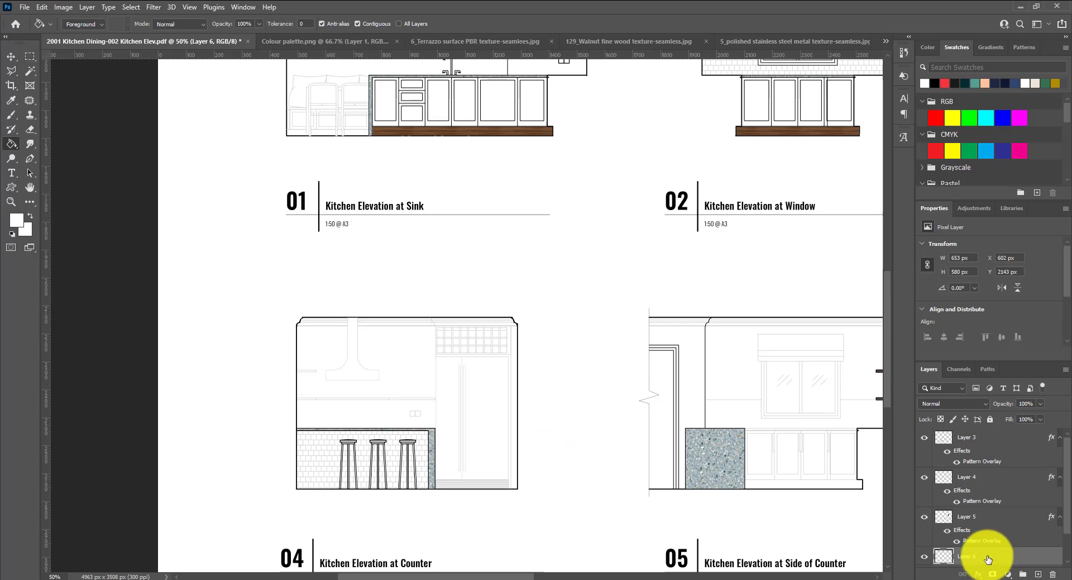
# - Give Layer 6 a faint steel Pattern Overlay at 31% opacity and 39% scale
pyautogui.click(979, 574)
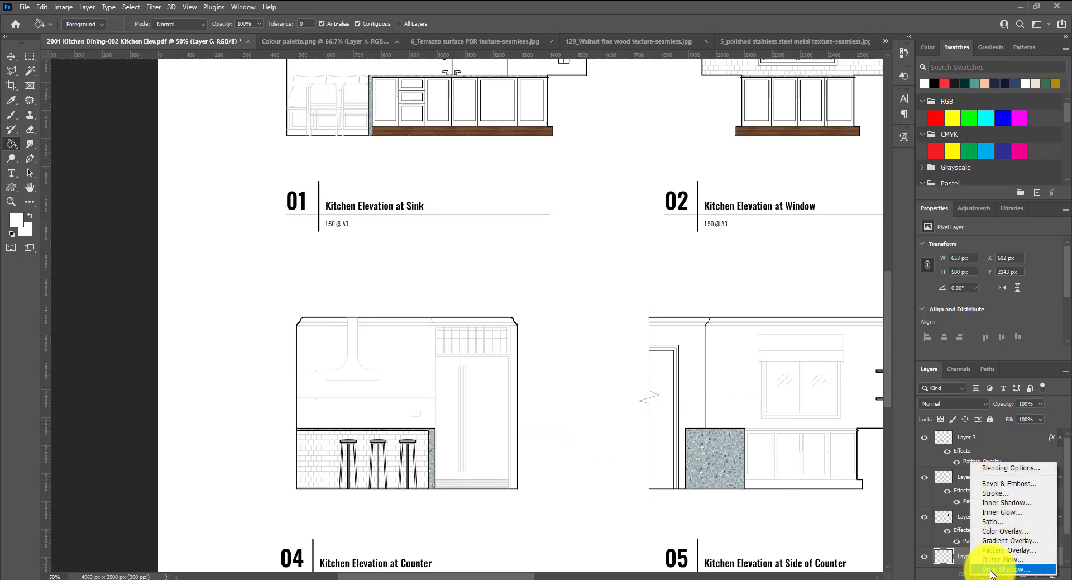
pyautogui.click(1000, 550)
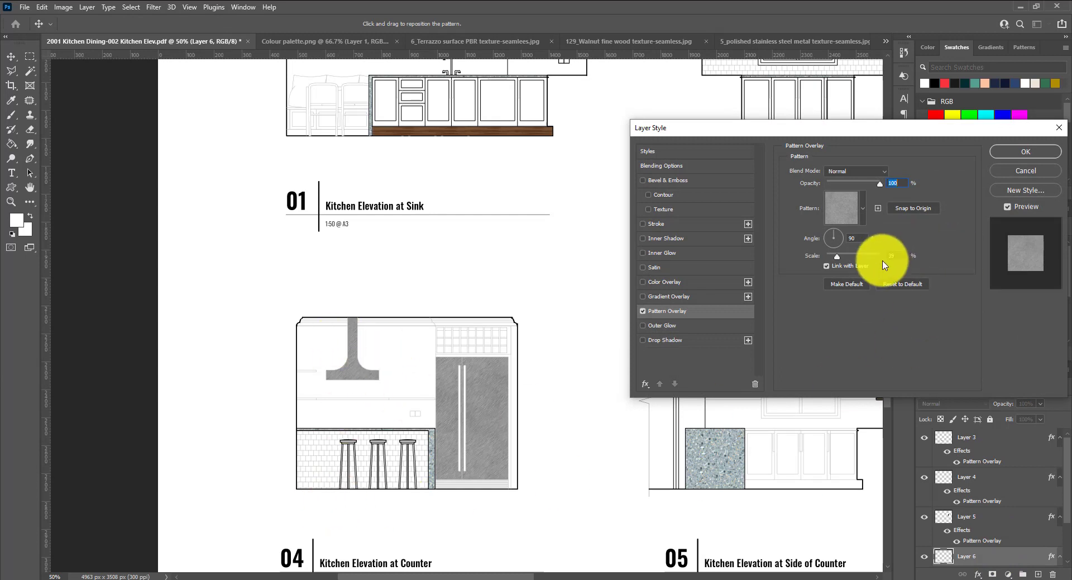
pyautogui.click(859, 184)
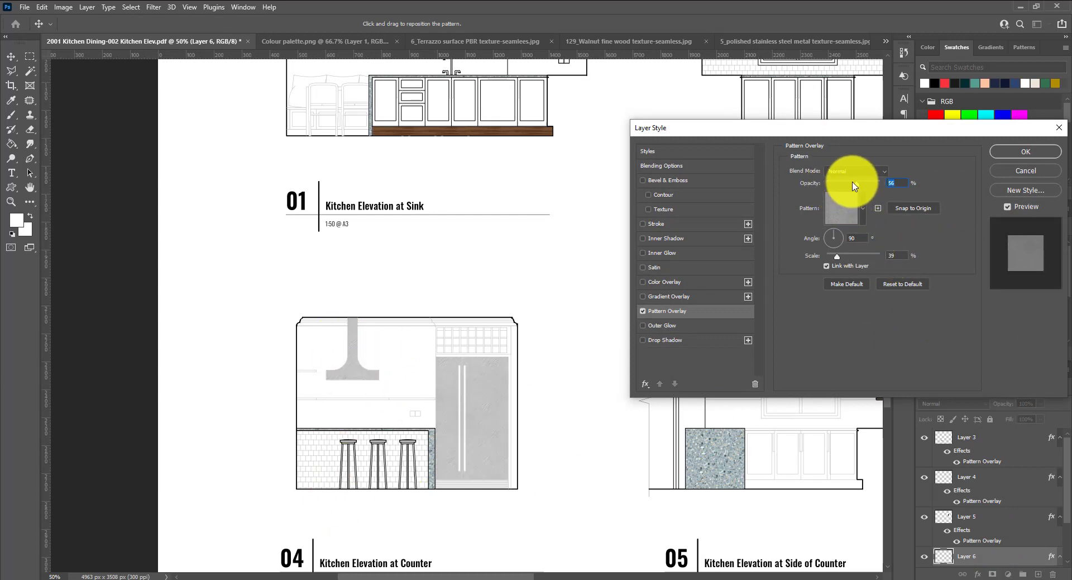
pyautogui.moveTo(850, 186); pyautogui.dragTo(839, 186)
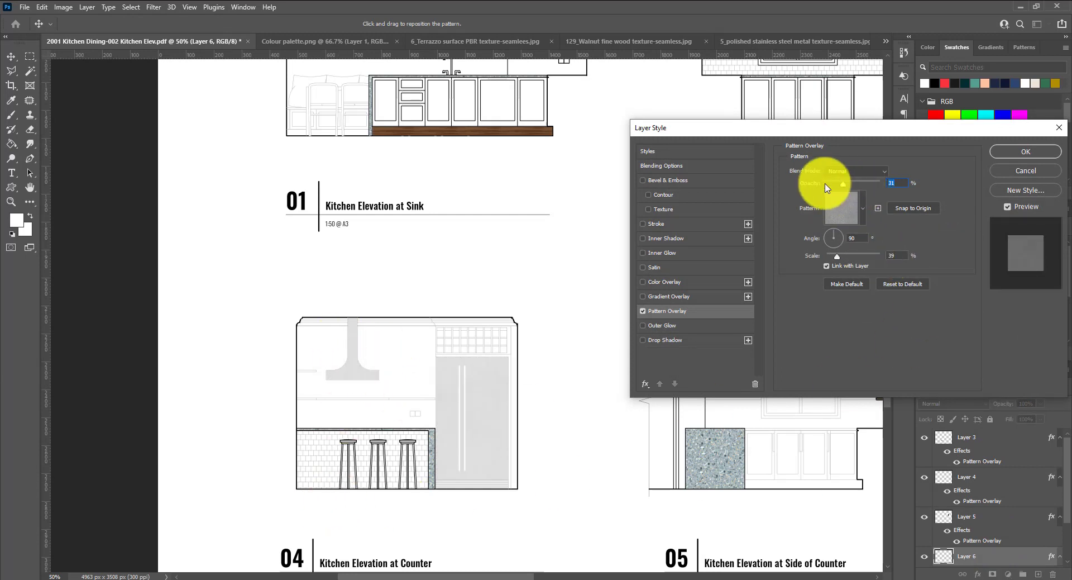
pyautogui.click(1030, 152)
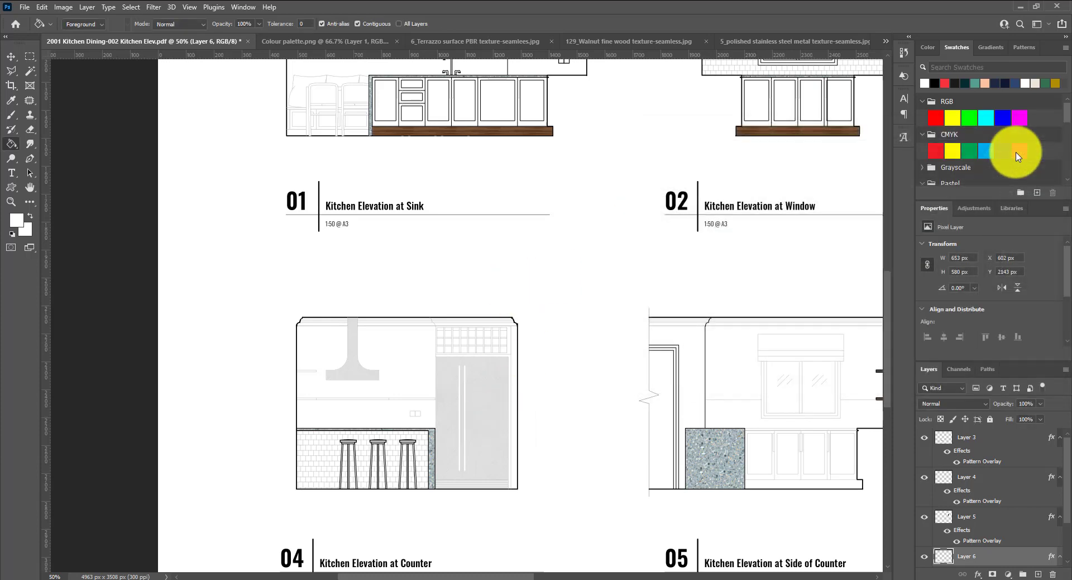
pyautogui.hotkey('ctrl', '-')
pyautogui.hotkey('ctrl', '-')
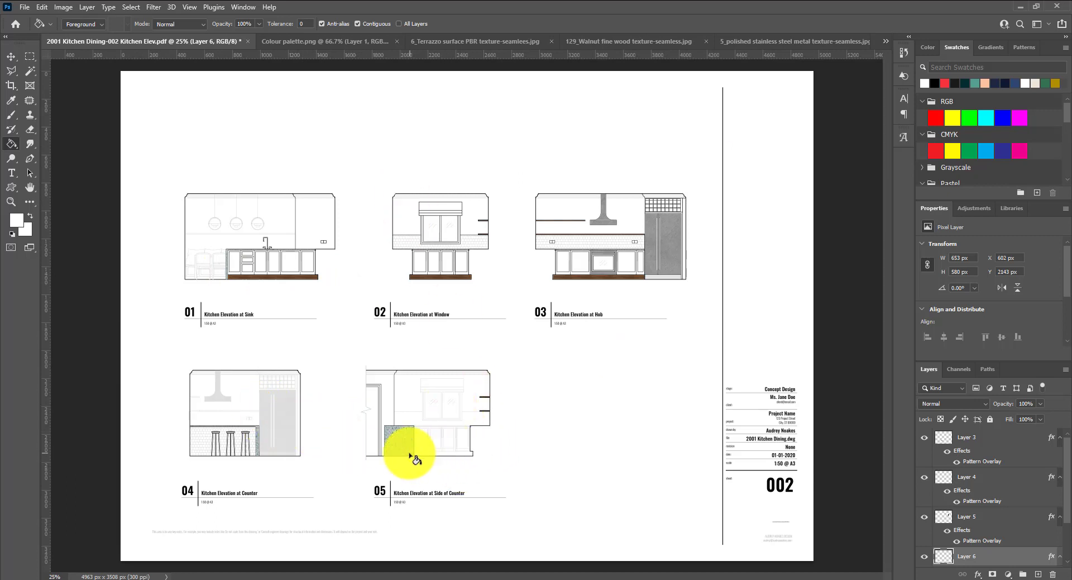
# - Apply a Pattern Overlay to Layer 7's kickboard strip under elevation 05's base cabinets
pyautogui.hotkey('ctrl', '+')
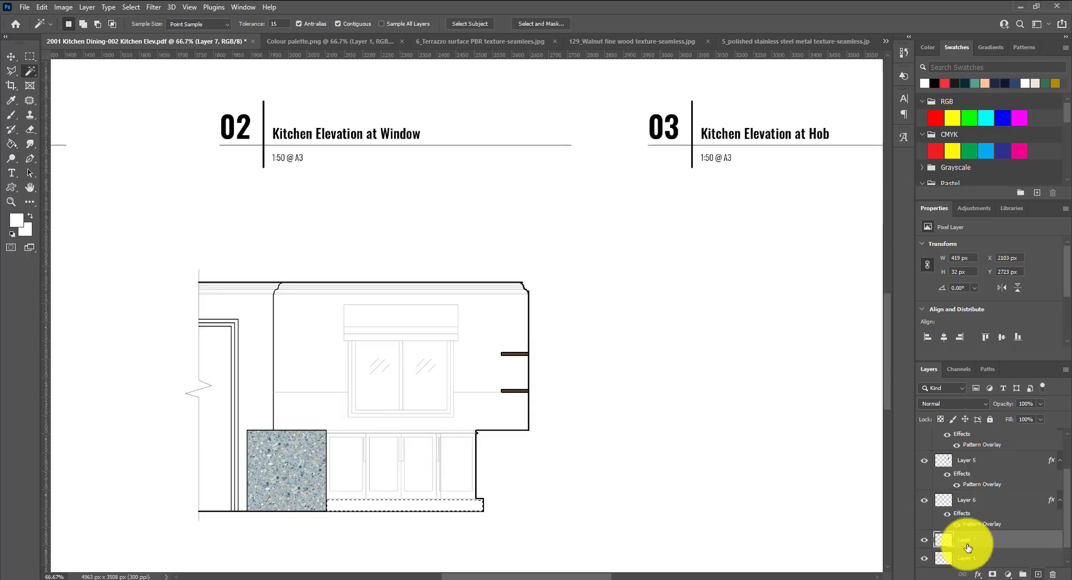
pyautogui.doubleClick(967, 541)
pyautogui.press('Return')
pyautogui.hotkey('ctrl', '-')
pyautogui.hotkey('ctrl', '-')
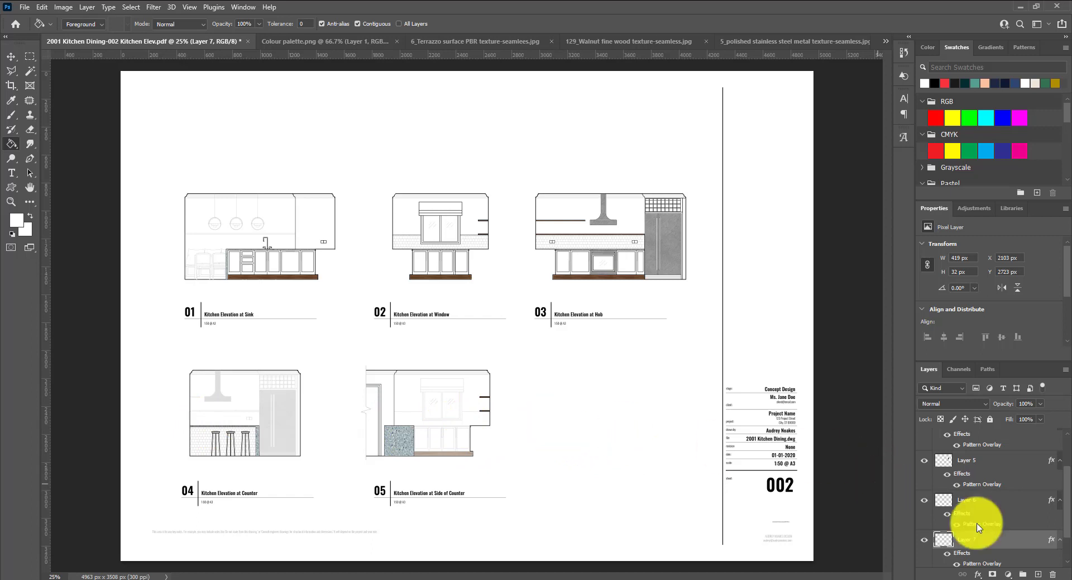
# - Rename Layer 1 to 'Base Drawing' and Layer 7 to 'Plinth Far'
pyautogui.scroll(-1, 990, 550)
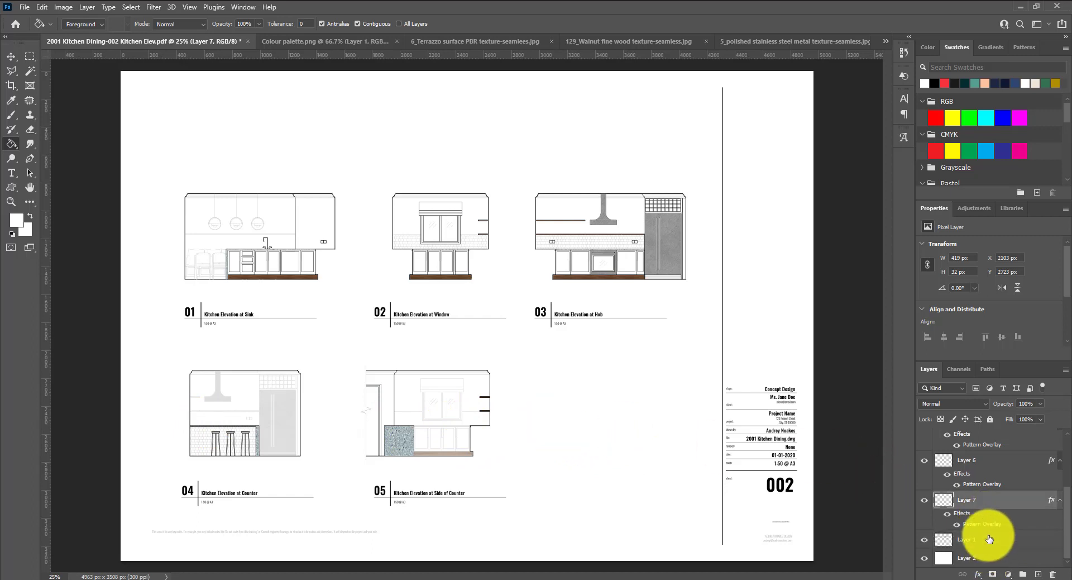
pyautogui.click(965, 545)
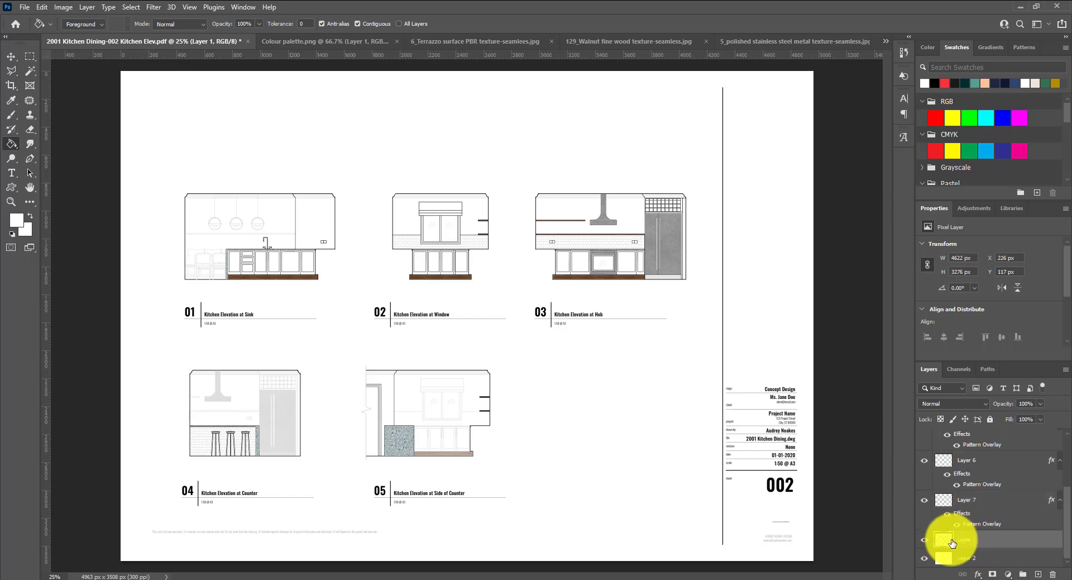
pyautogui.doubleClick(970, 537)
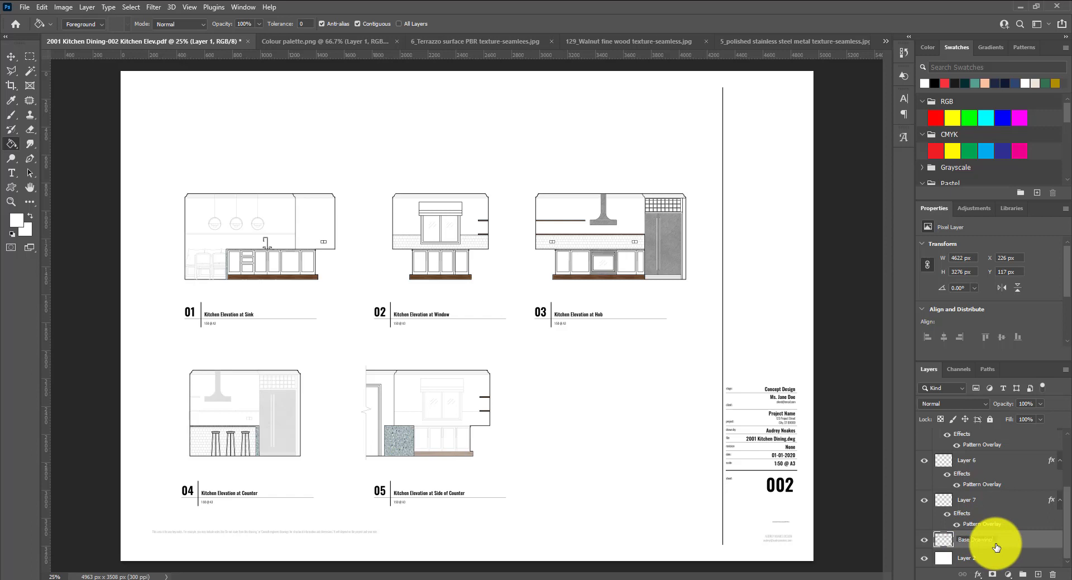
pyautogui.write('Base Drawing')
pyautogui.press('Return')
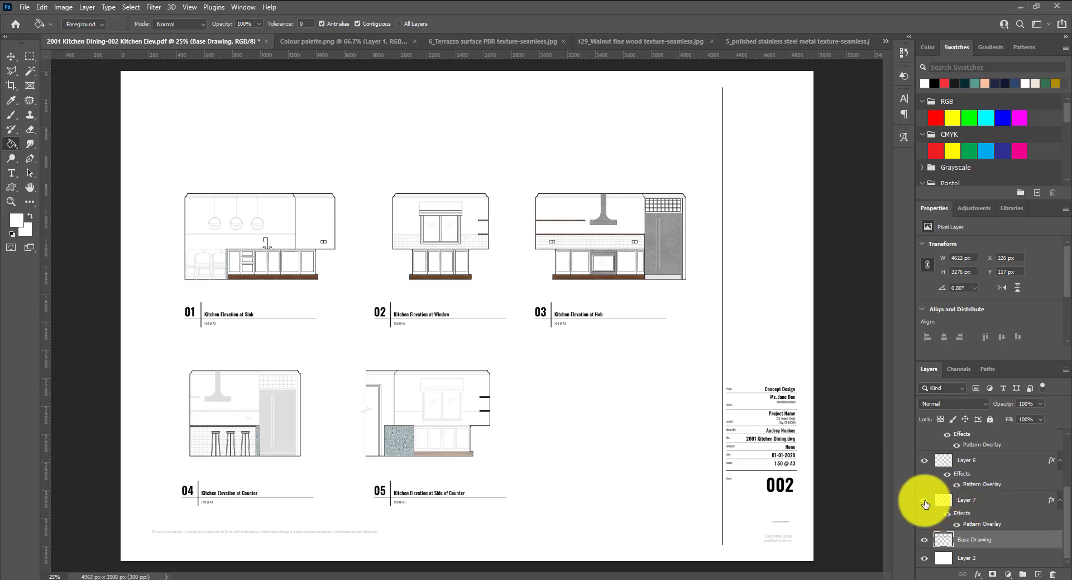
pyautogui.doubleClick(970, 501)
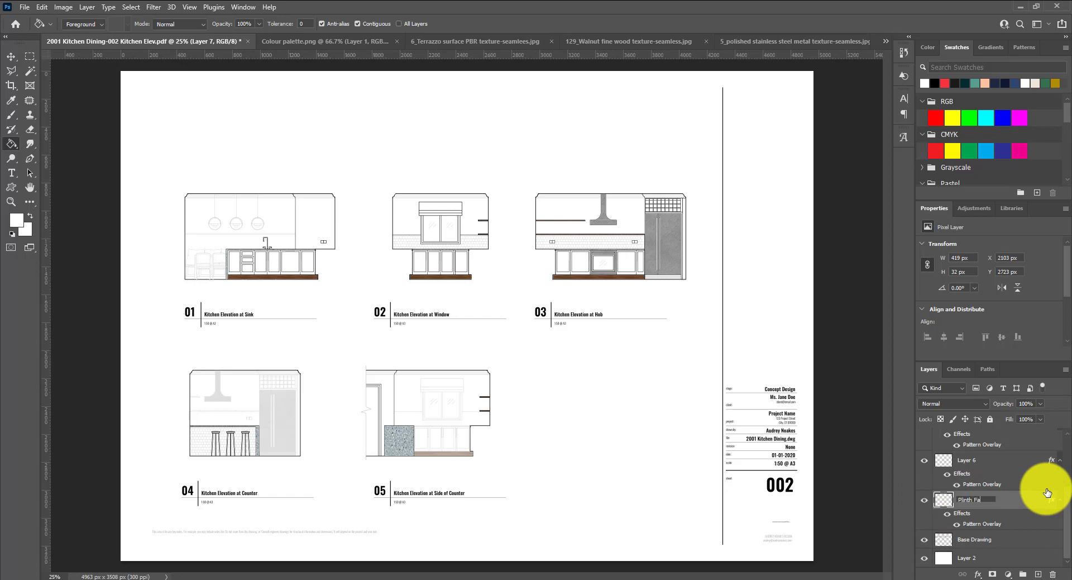
pyautogui.write('Plinth Far')
# - Toggle Layer 6 to check the fridge texture, and rename Layer 5 'Fridge and Appliances'
pyautogui.click(957, 461)
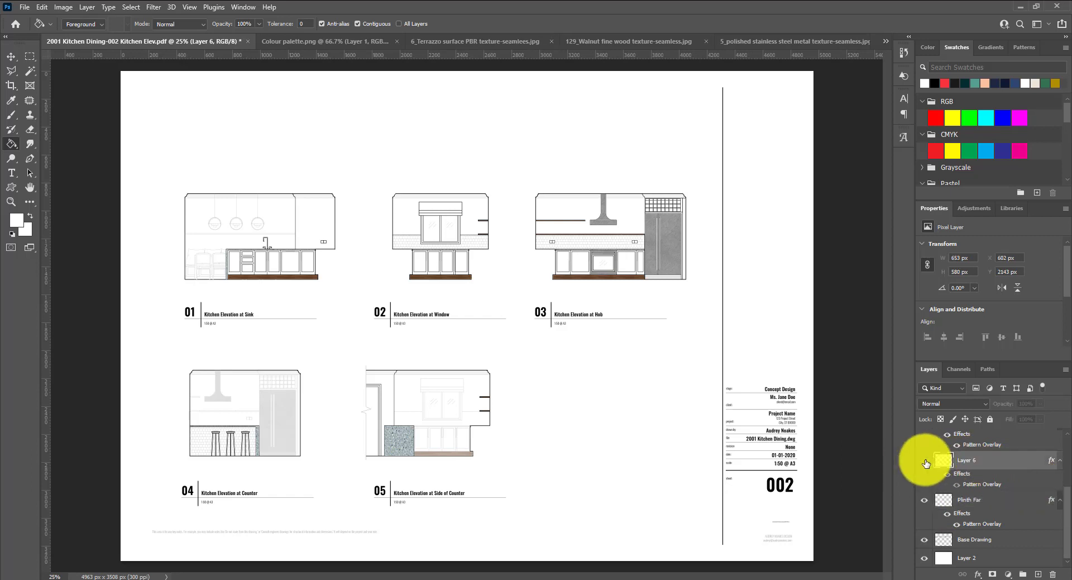
pyautogui.click(925, 462)
pyautogui.click(925, 462)
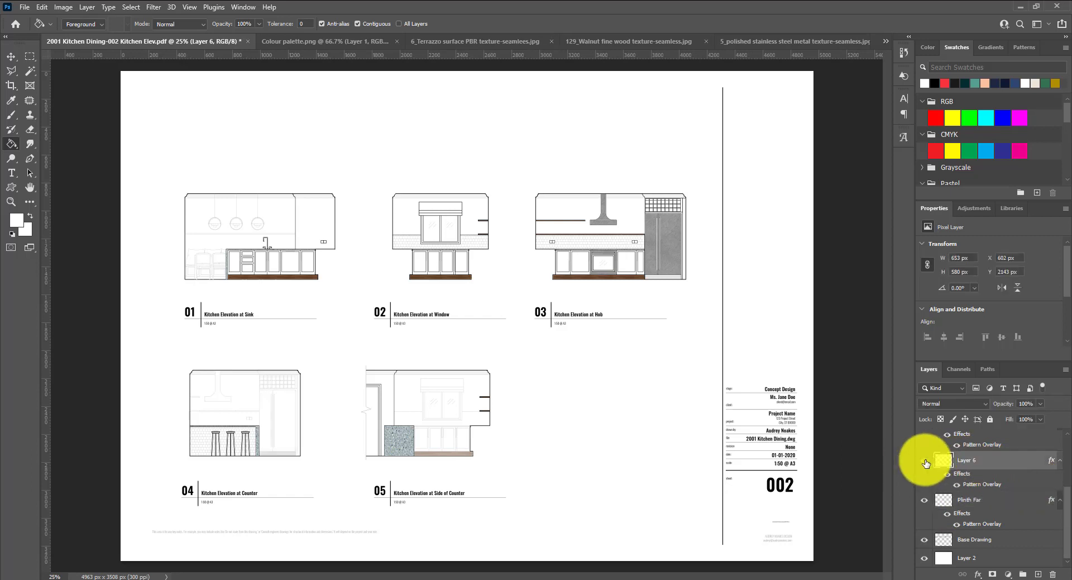
pyautogui.click(924, 461)
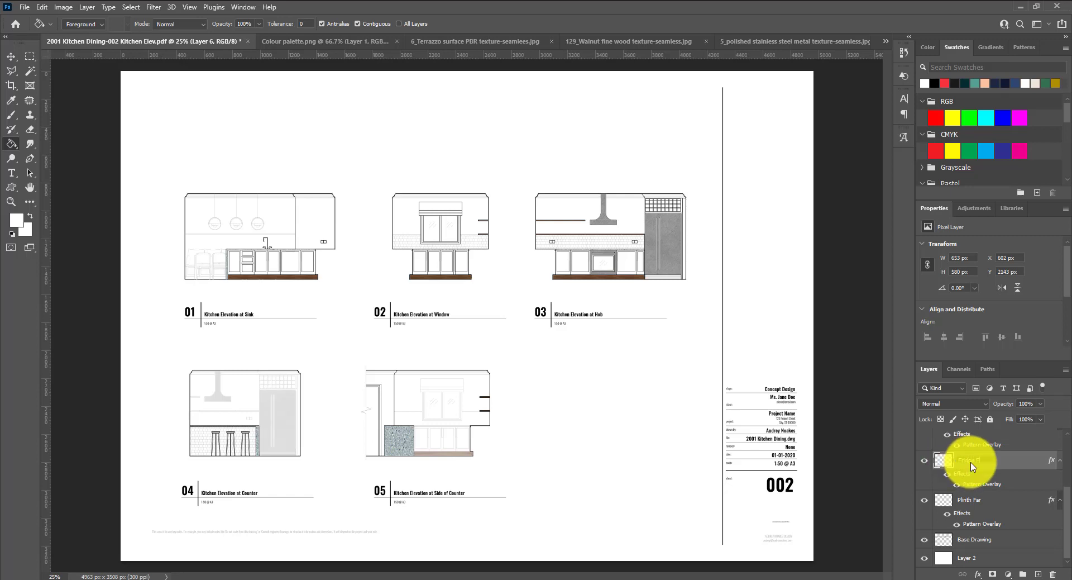
pyautogui.scroll(2, 1013, 490)
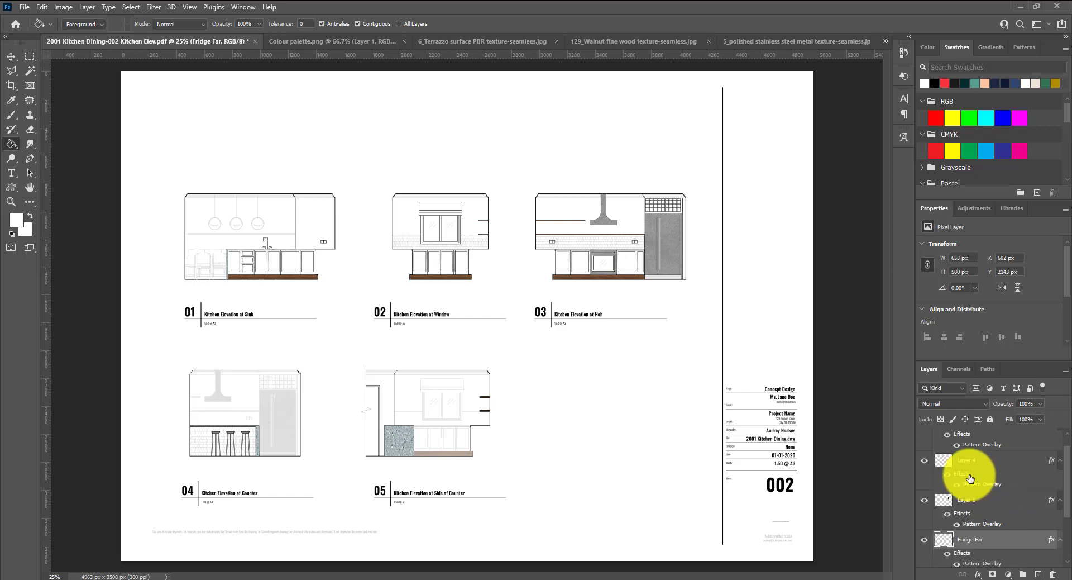
pyautogui.click(924, 501)
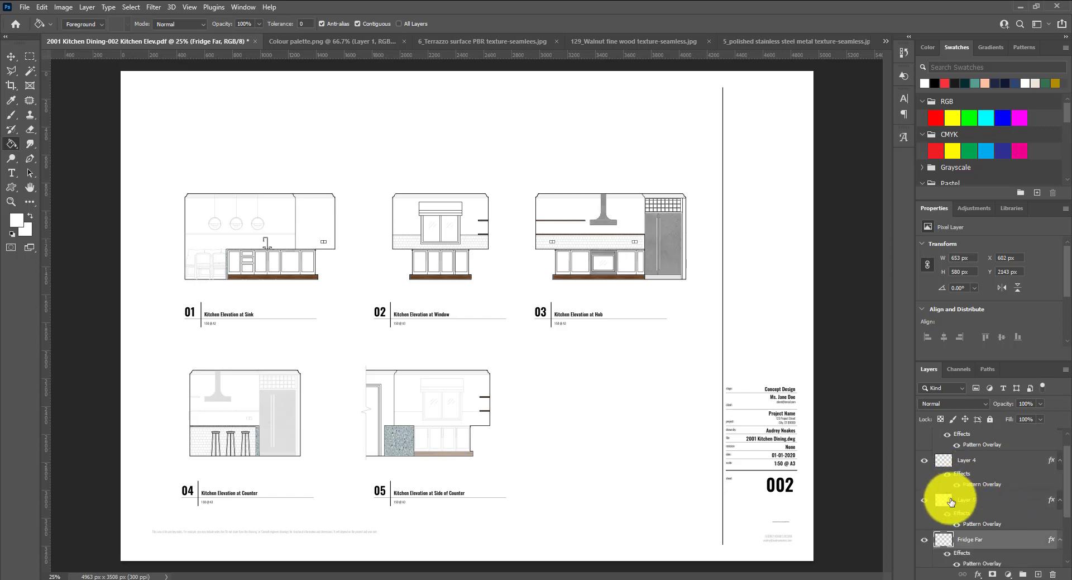
pyautogui.click(969, 501)
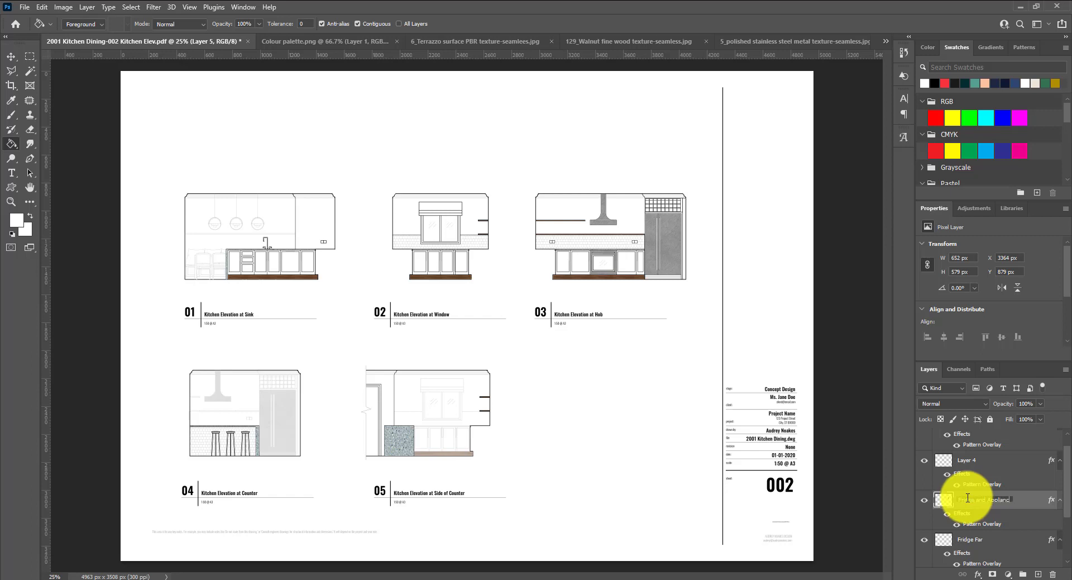
pyautogui.write('es')
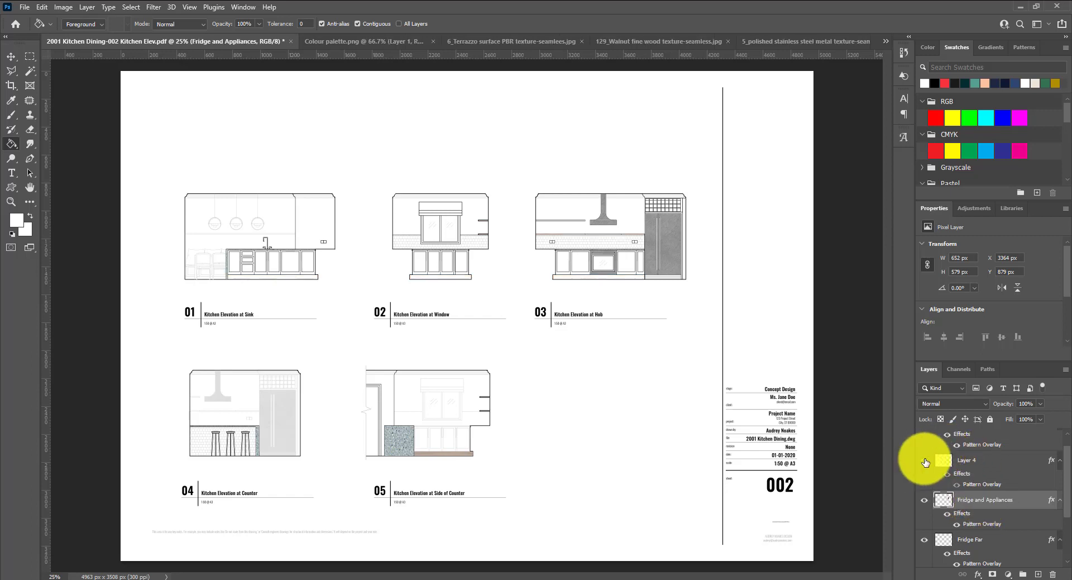
# - Make Layers 4 and 3 visible and rename them 'Walnut' and 'Stone Counter'
pyautogui.click(924, 461)
pyautogui.click(962, 463)
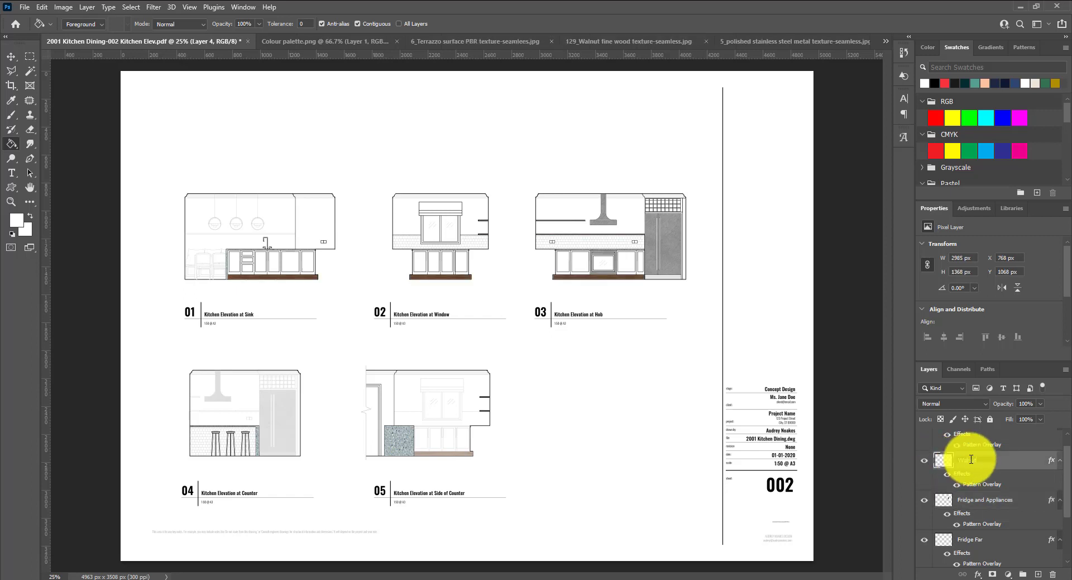
pyautogui.press('Return')
pyautogui.scroll(1, 1026, 446)
pyautogui.click(1026, 443)
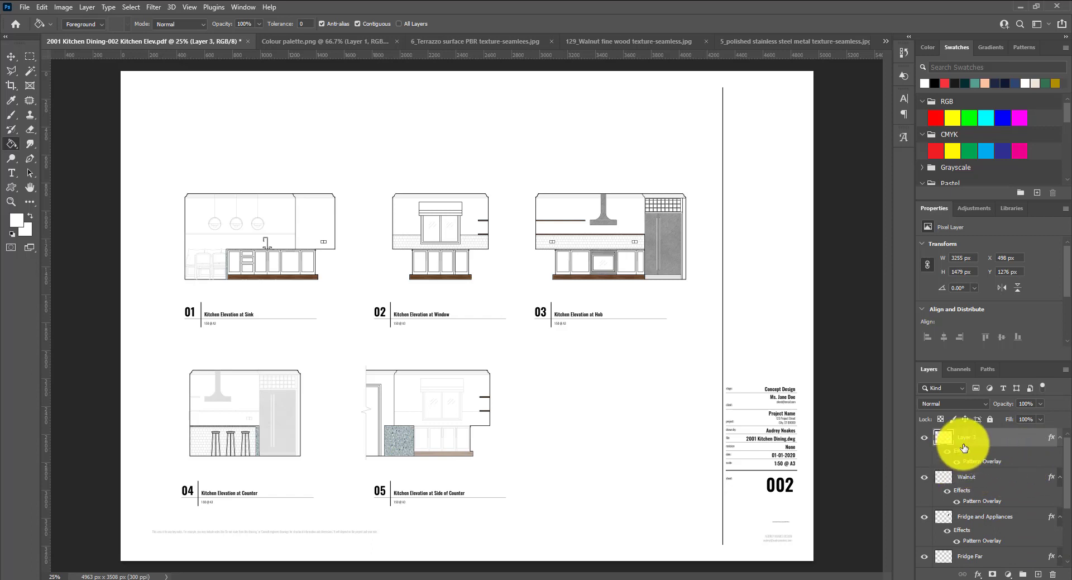
pyautogui.click(925, 440)
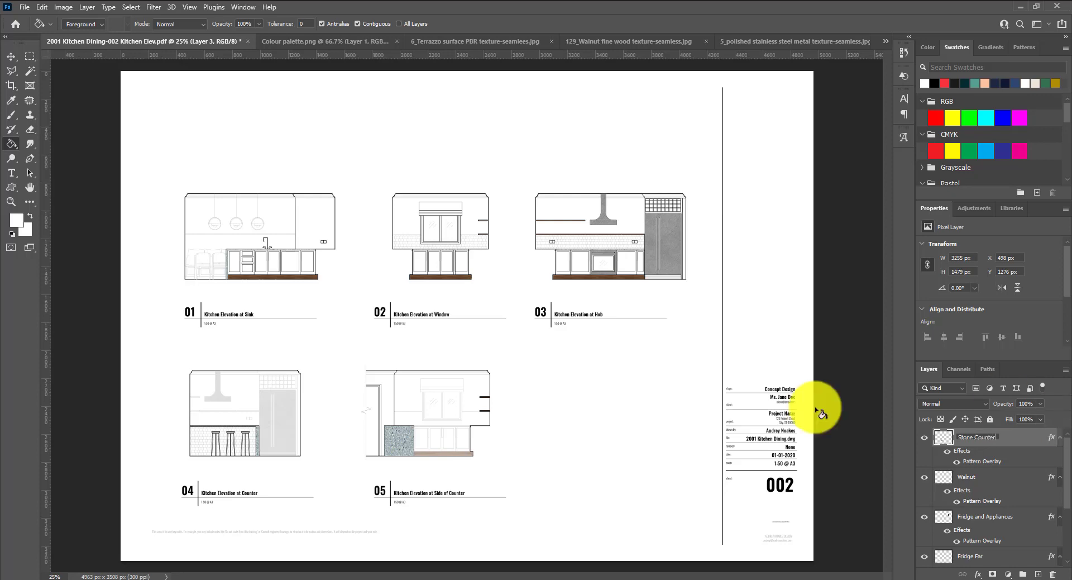
pyautogui.click(726, 412)
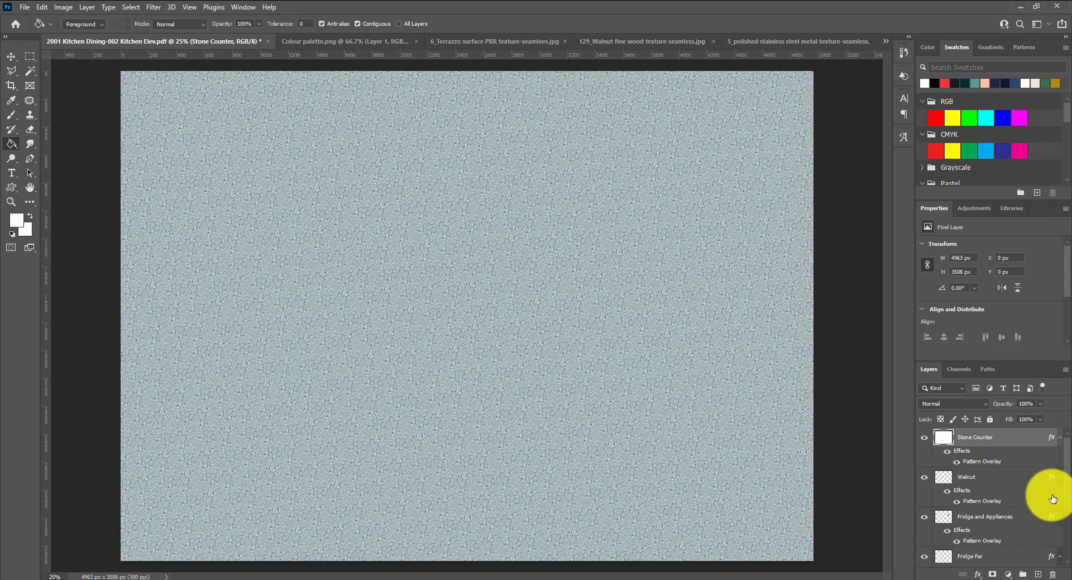
# - Undo the accidental terrazzo fill, switch to the Move tool, and zoom in on the elevations
pyautogui.hotkey('ctrl', 'z')
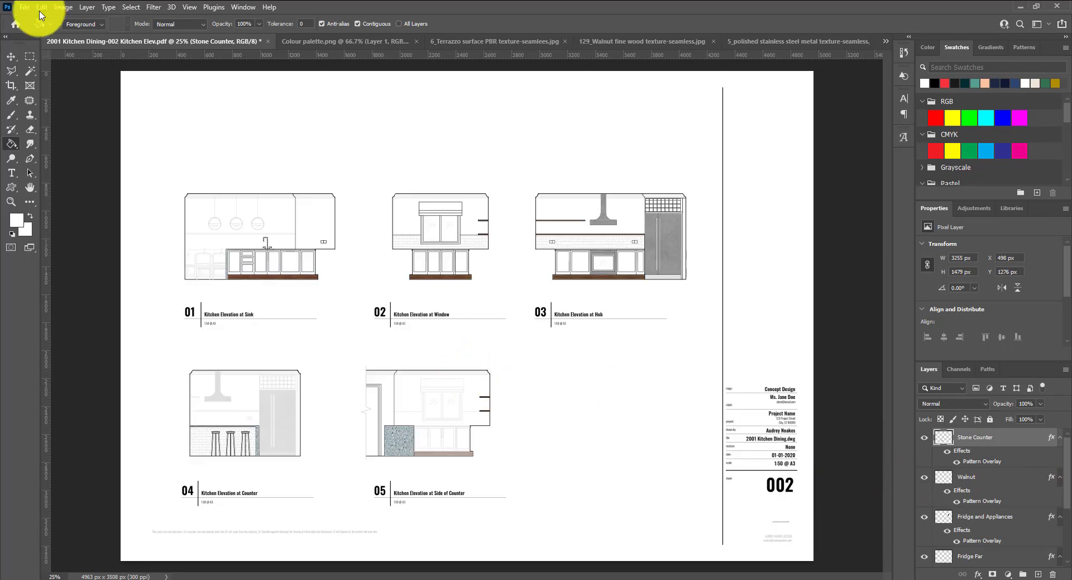
pyautogui.click(11, 57)
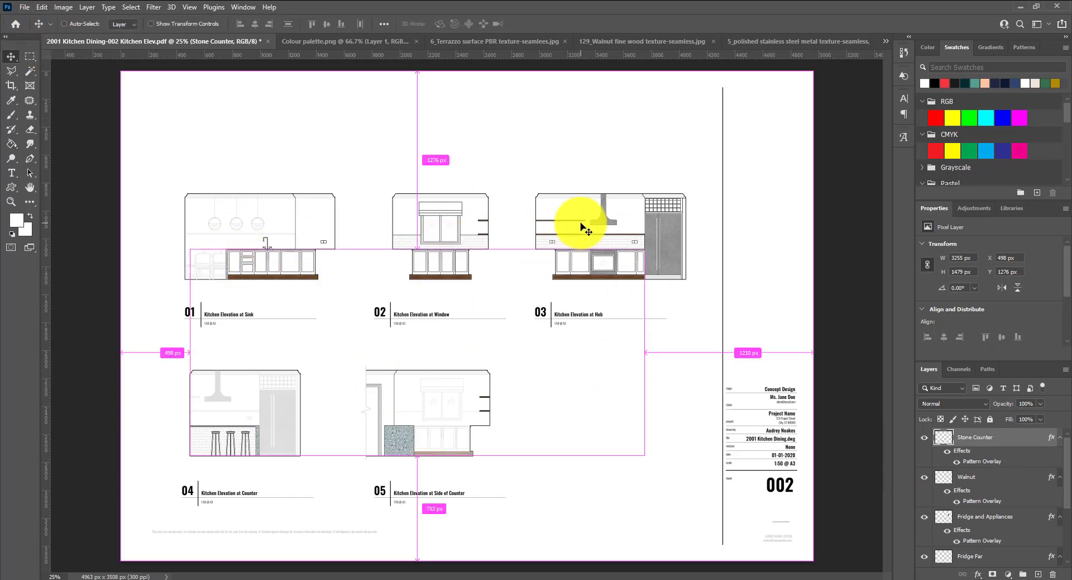
pyautogui.hotkey('ctrl', '+')
pyautogui.hotkey('ctrl', '+')
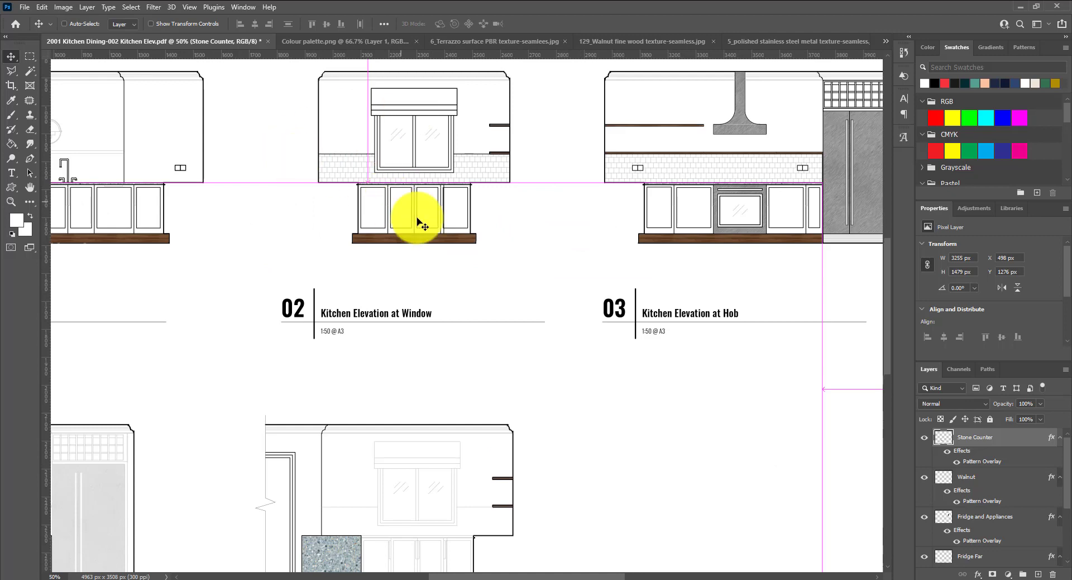
pyautogui.scroll(3, 391, 201)
pyautogui.scroll(2, 470, 296)
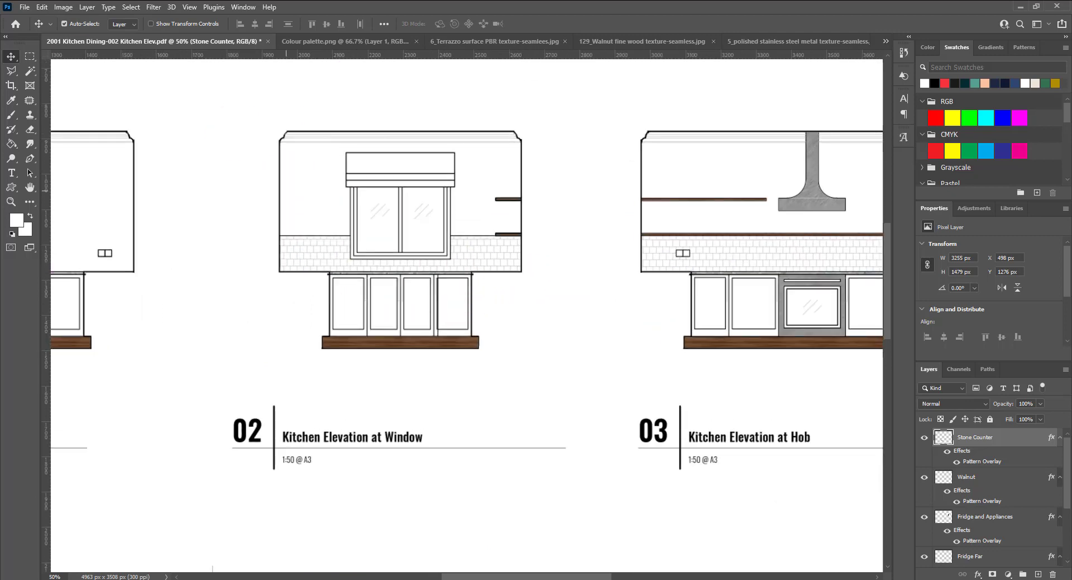
# - Sample the Azure through MSU Green and Ash Gray stripes from Colour palette.png, then return to the elevation sheet
pyautogui.hotkey('ctrl', '+')
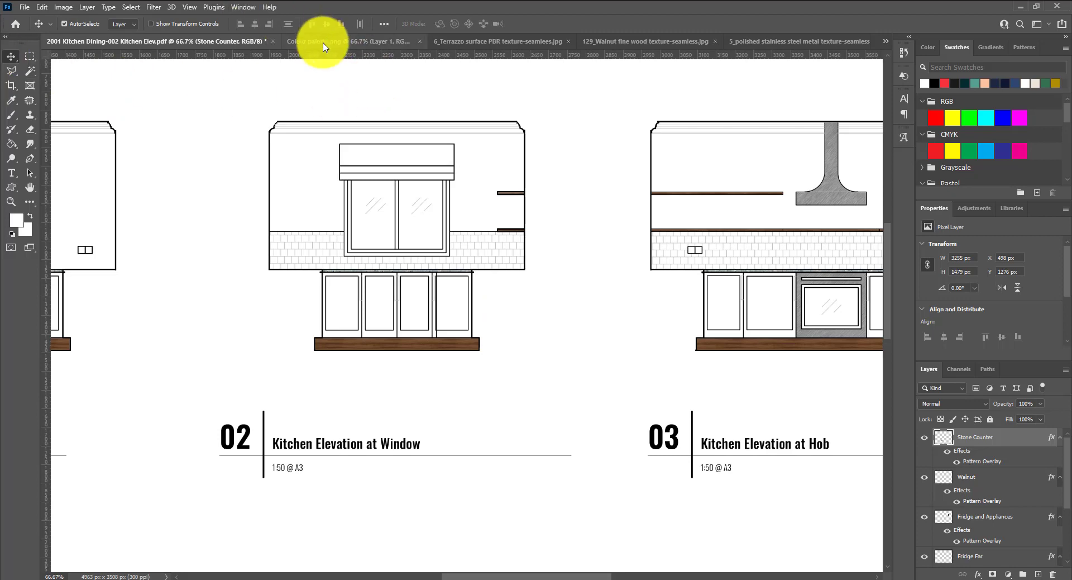
pyautogui.click(316, 41)
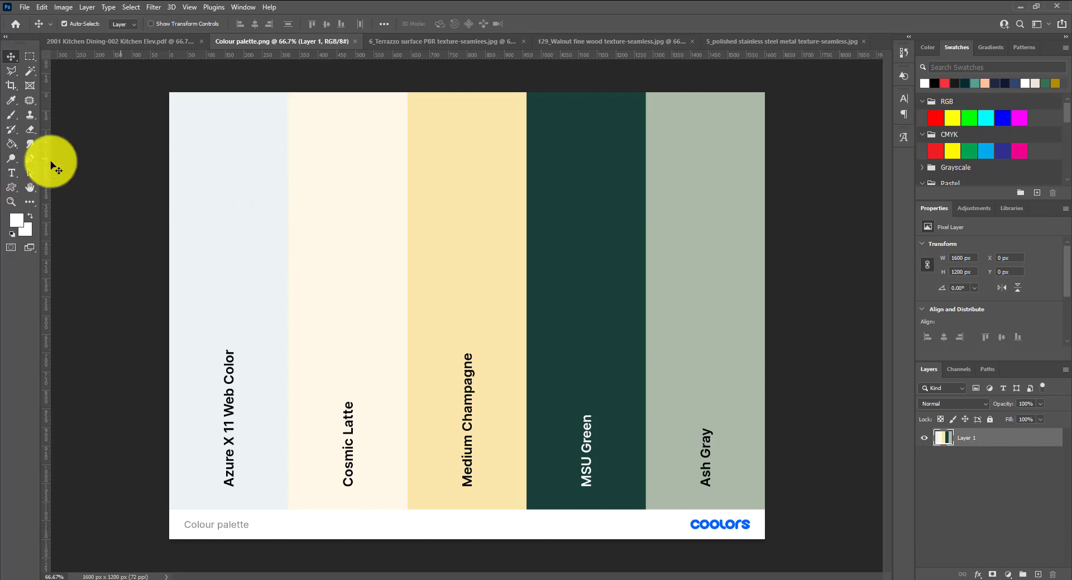
pyautogui.press('w')
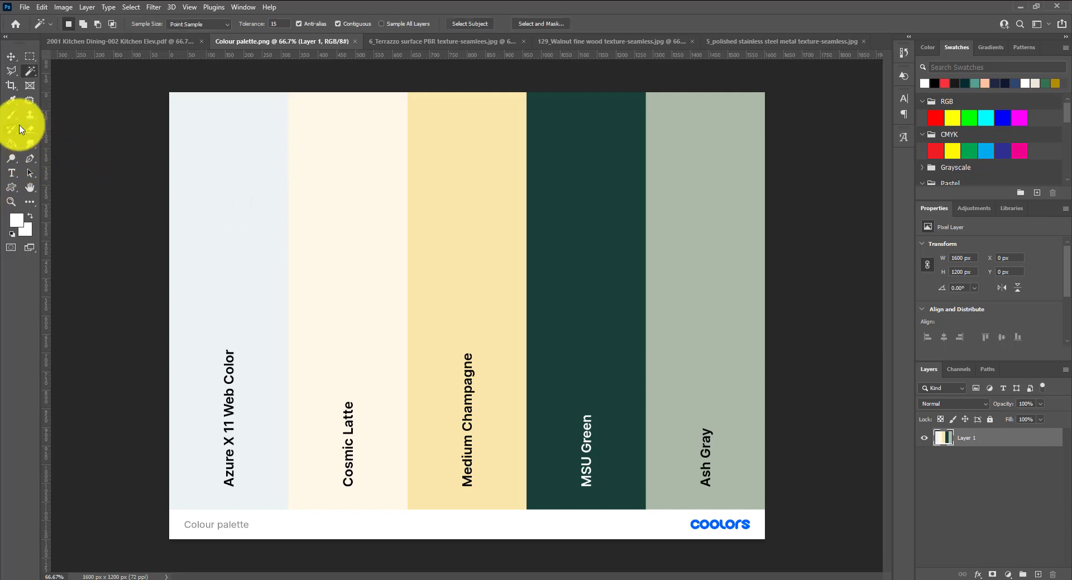
pyautogui.press('i')
pyautogui.click(201, 220)
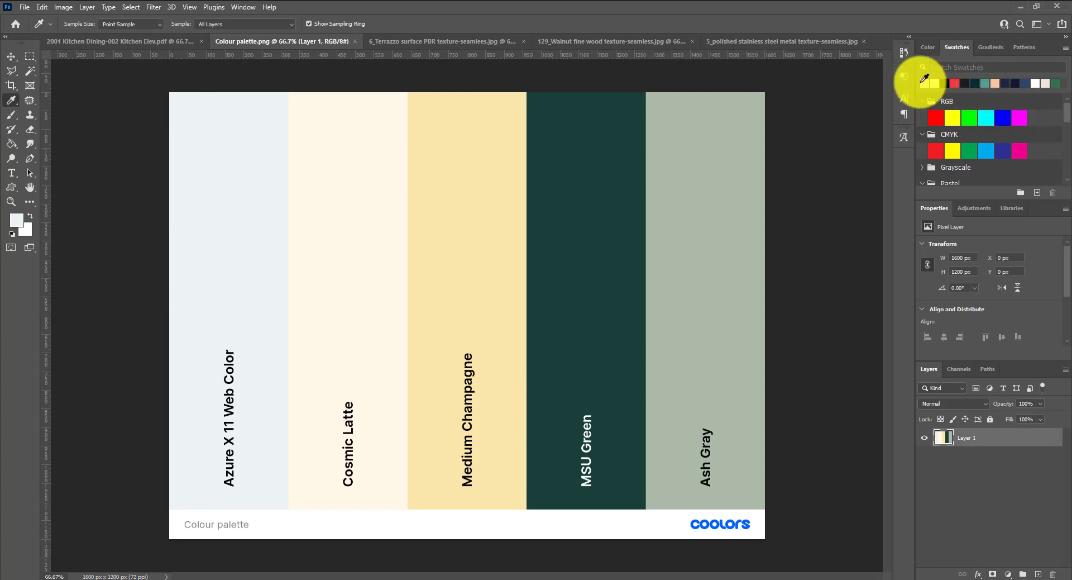
pyautogui.click(275, 239)
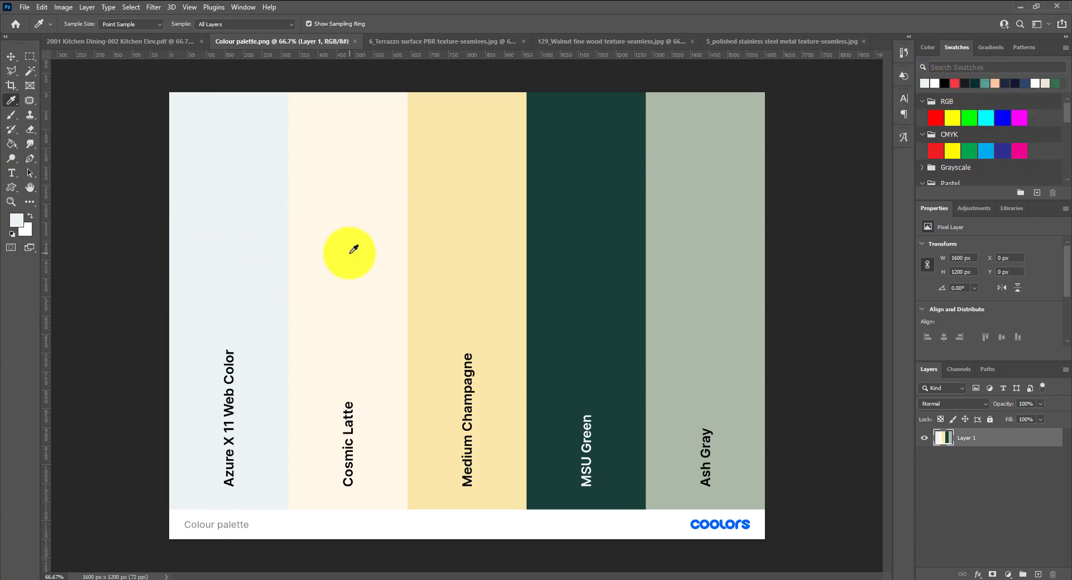
pyautogui.click(631, 279)
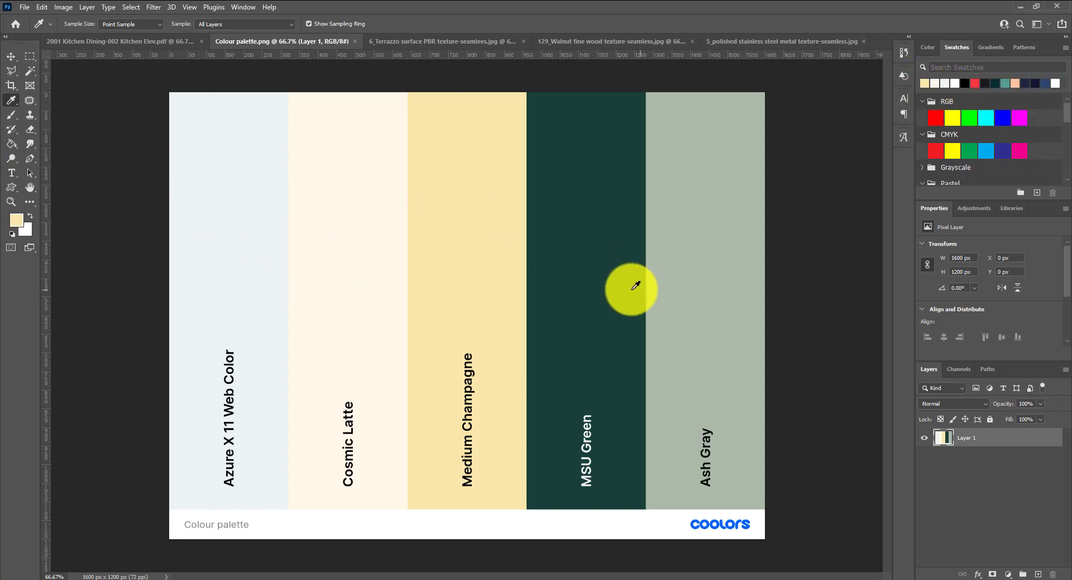
pyautogui.click(701, 286)
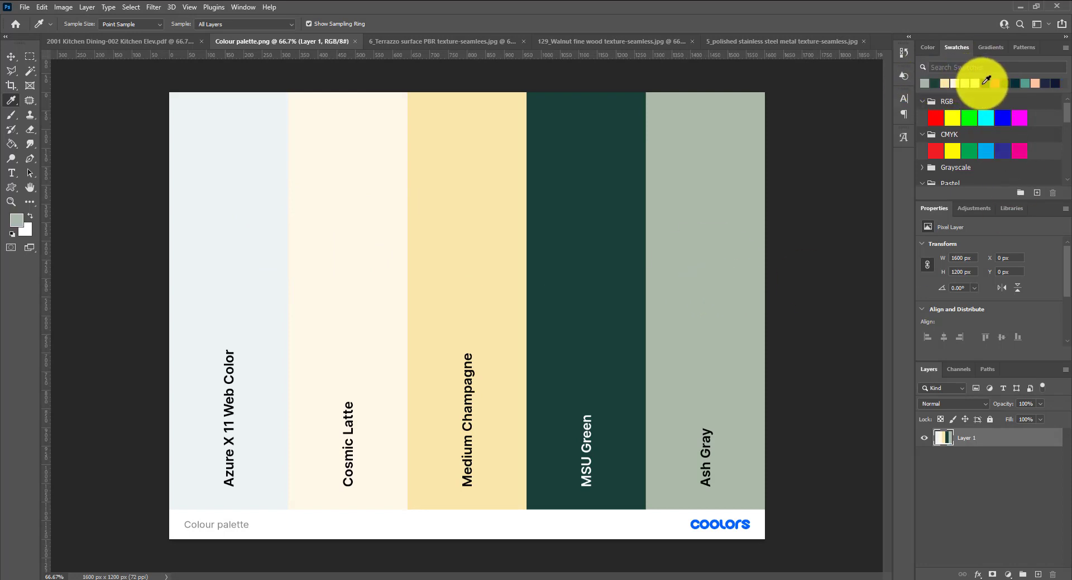
pyautogui.click(142, 41)
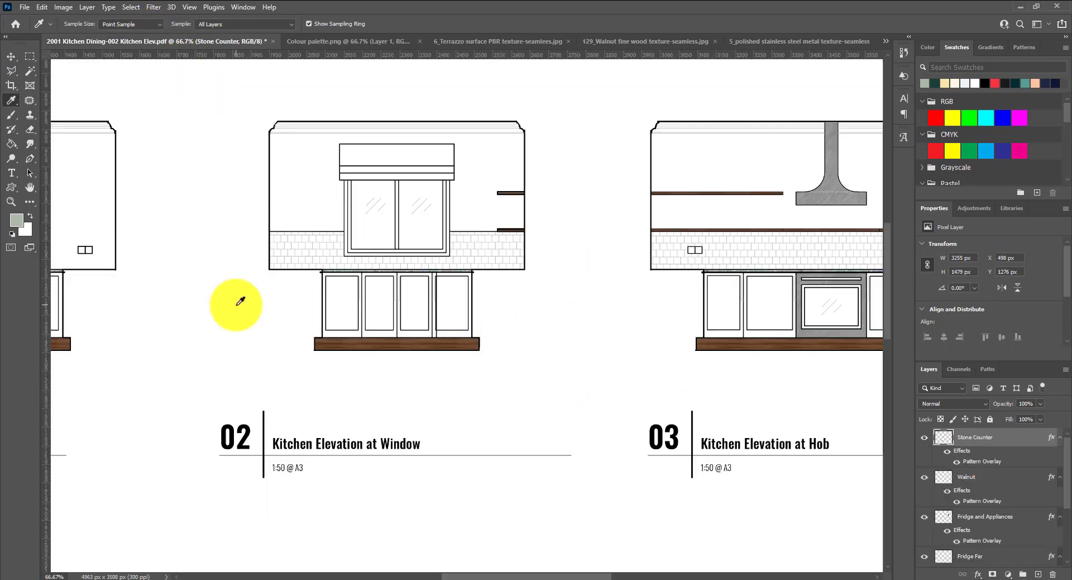
# - Magic Wand the upper wall beside the window in elevation 02 and fill it cream
pyautogui.hotkey('ctrl', '+')
pyautogui.scroll(4, 241, 302)
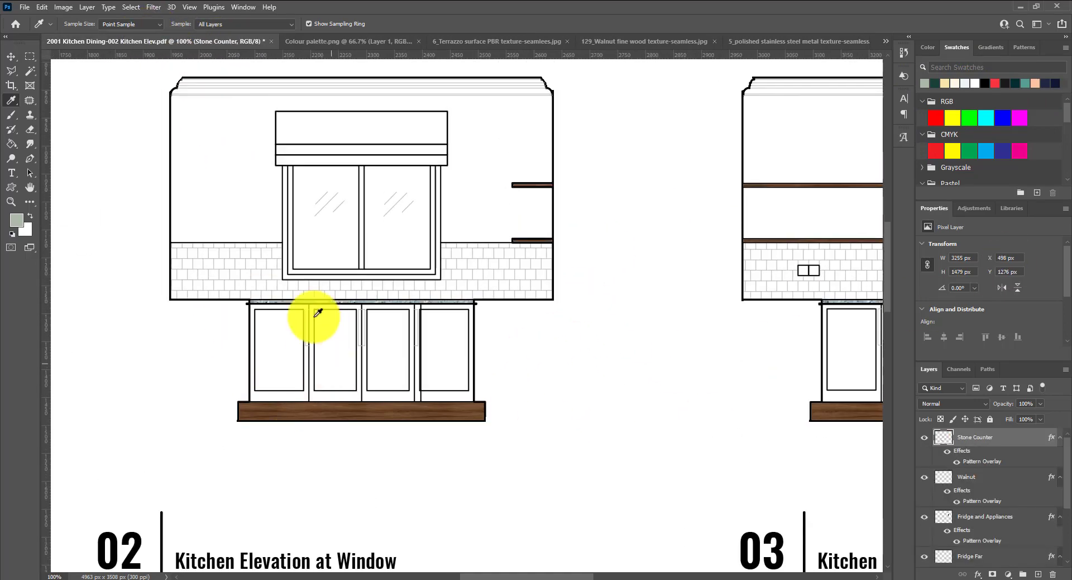
pyautogui.press('w')
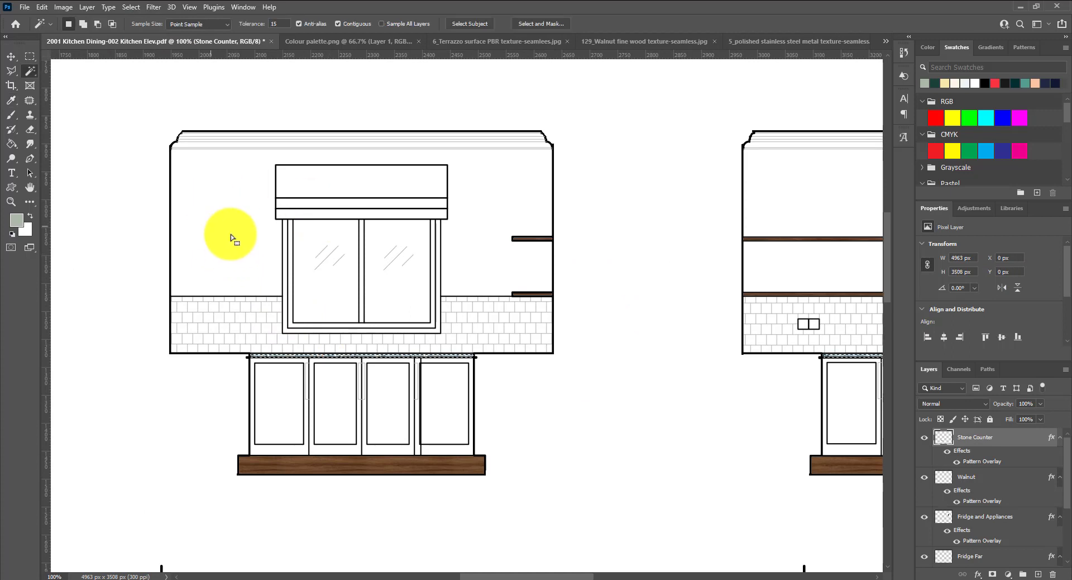
pyautogui.scroll(-3, 1003, 531)
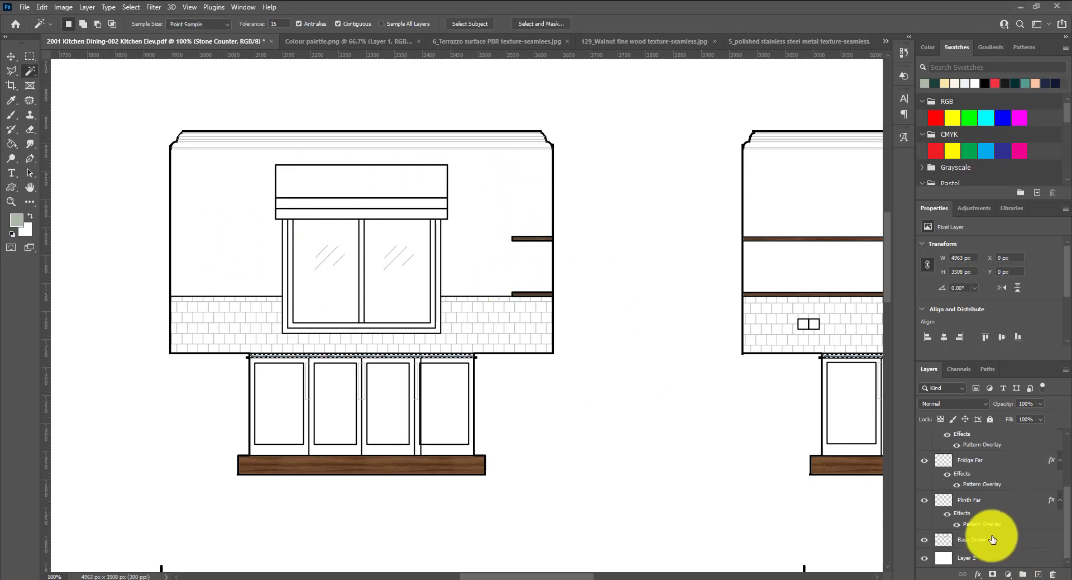
pyautogui.click(993, 540)
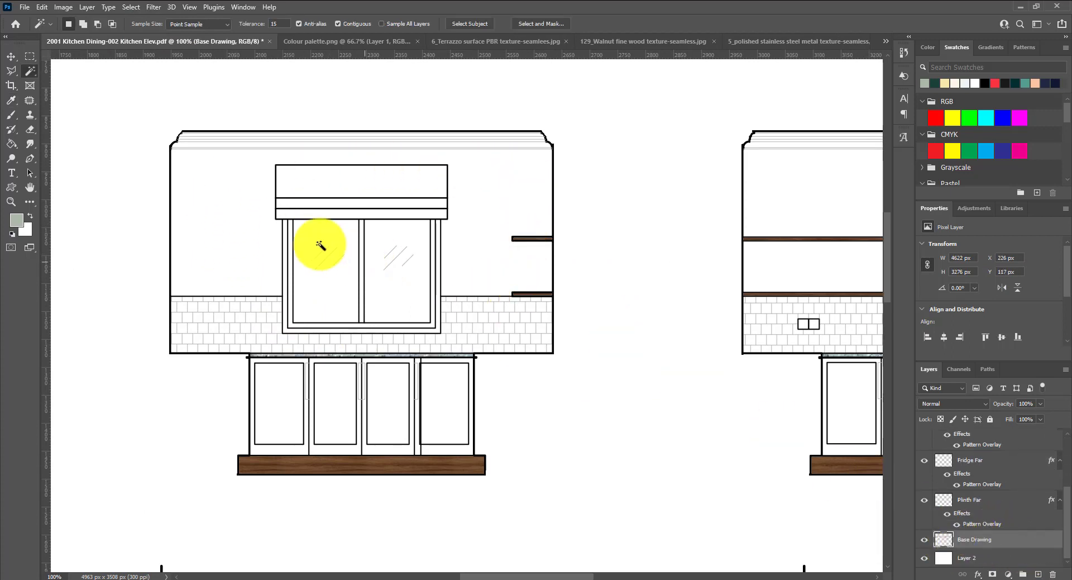
pyautogui.click(253, 230)
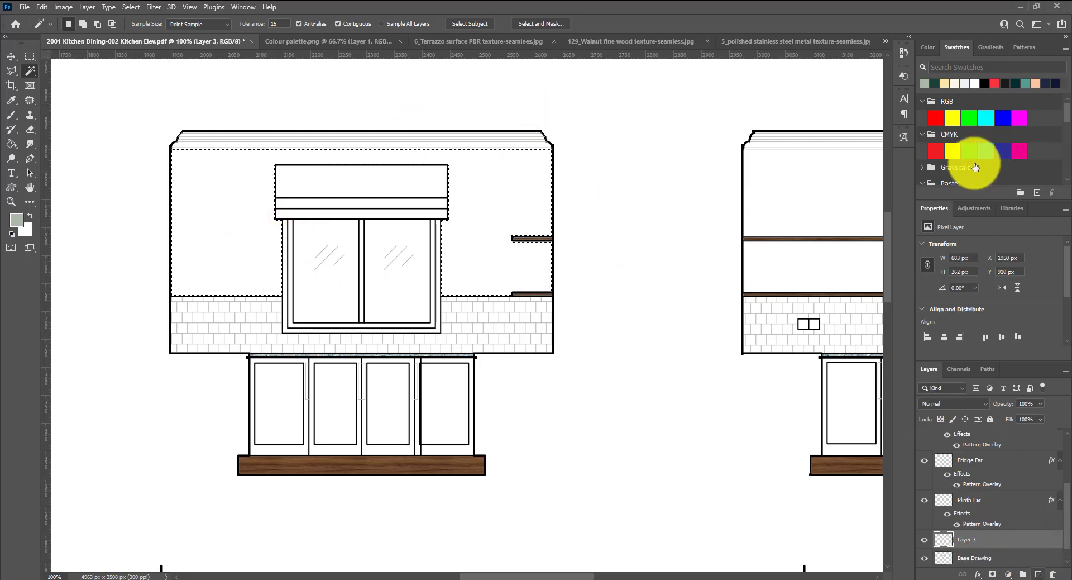
pyautogui.click(961, 87)
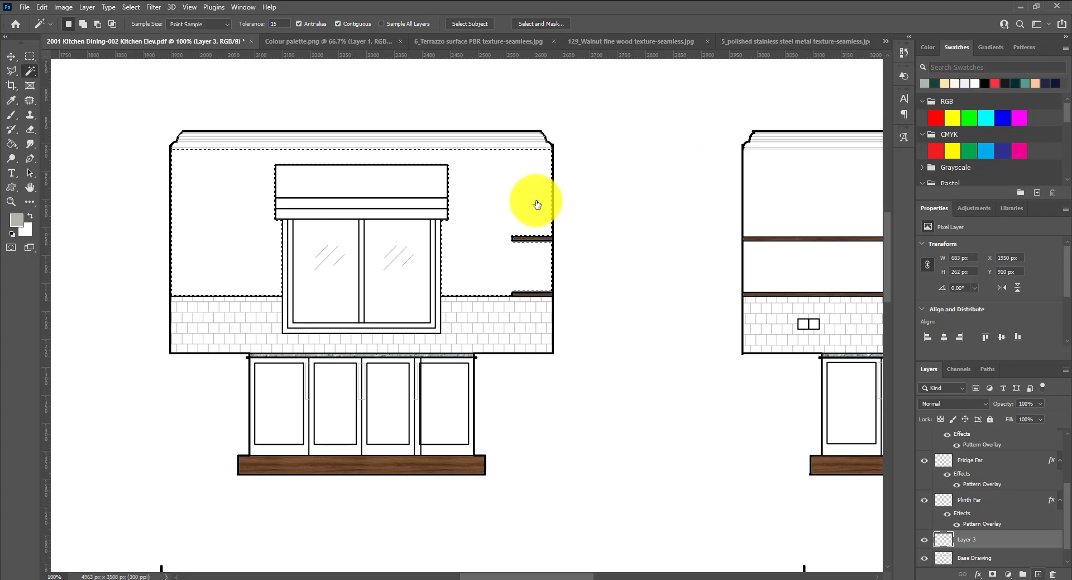
pyautogui.press('g')
pyautogui.click(531, 199)
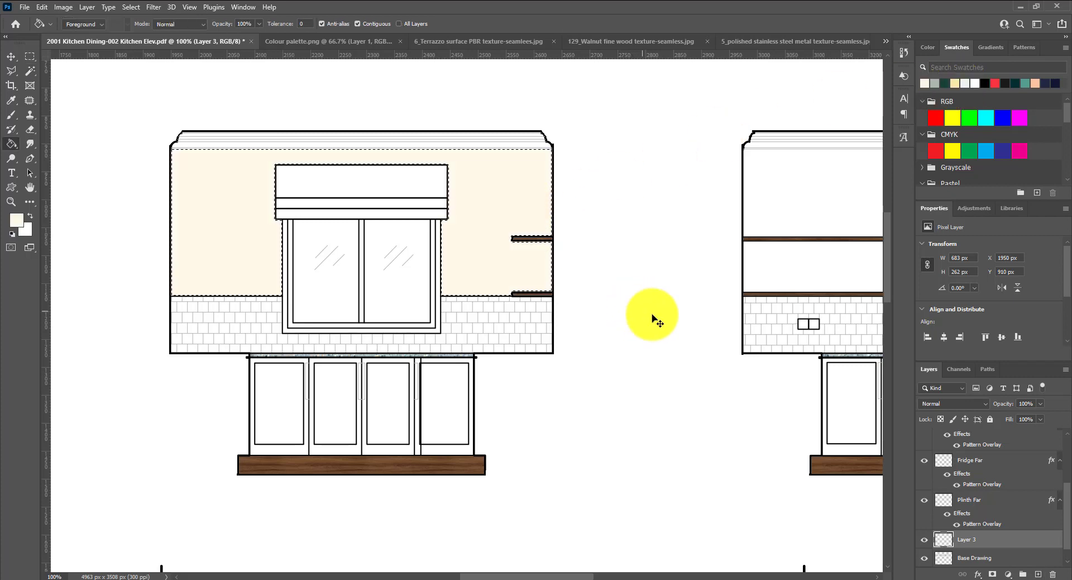
pyautogui.hotkey('ctrl', 'd')
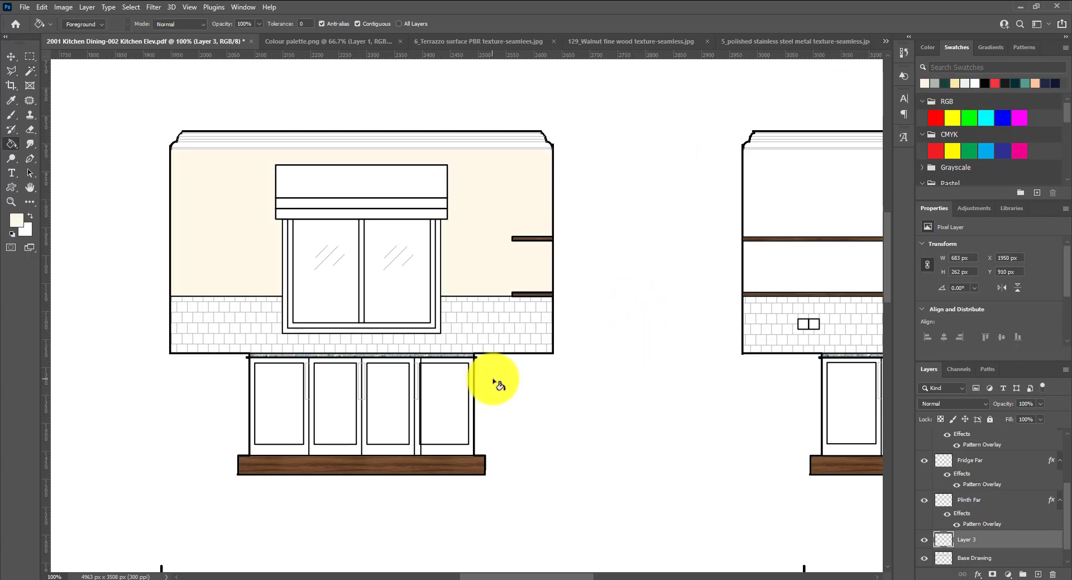
# - Zoom out to the row of elevations and make Base Drawing the active layer
pyautogui.hotkey('ctrl', '-')
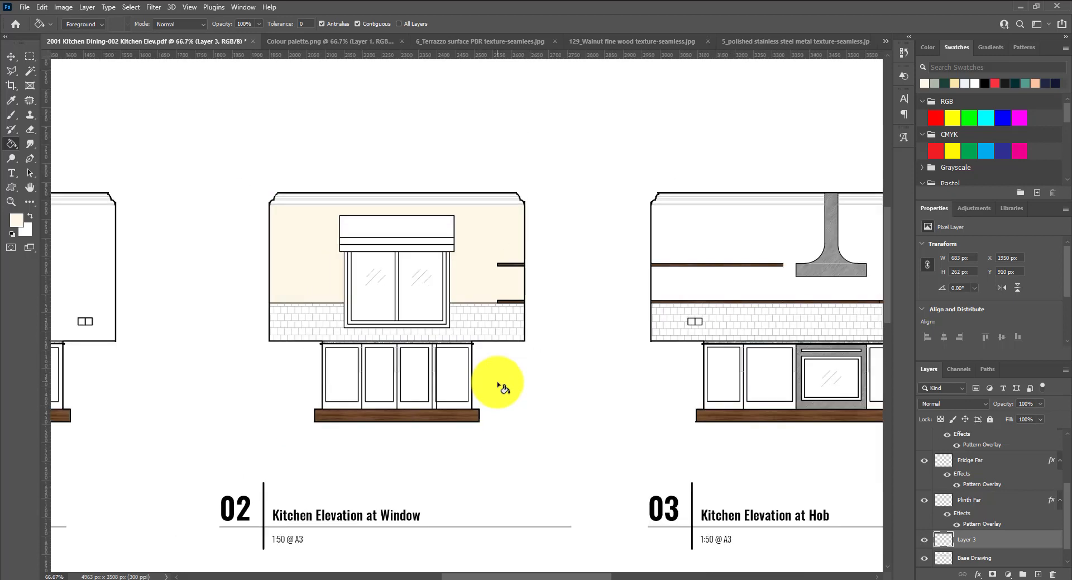
pyautogui.hotkey('ctrl', '-')
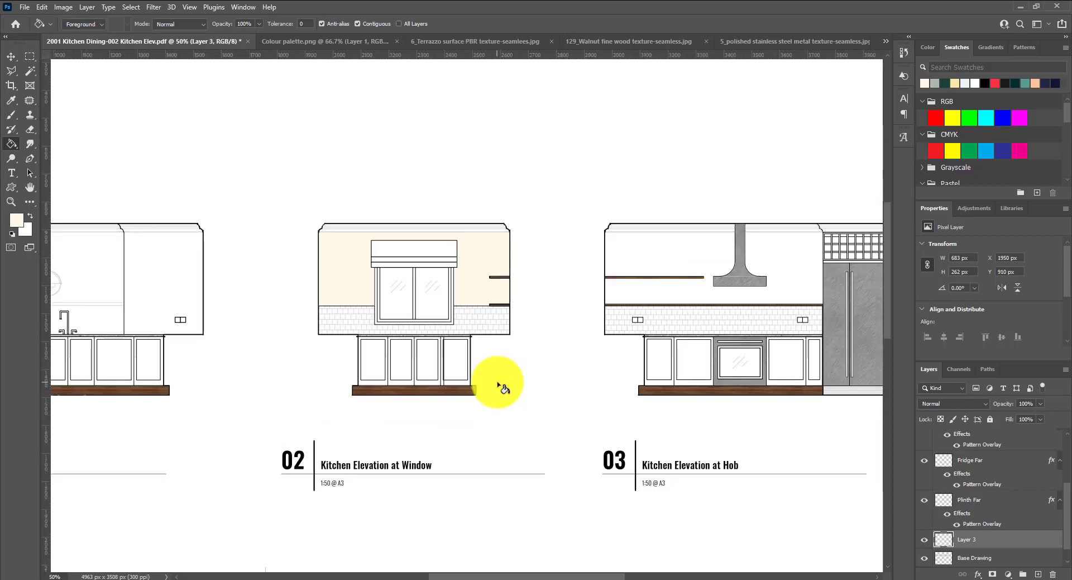
pyautogui.hotkey('ctrl', '-')
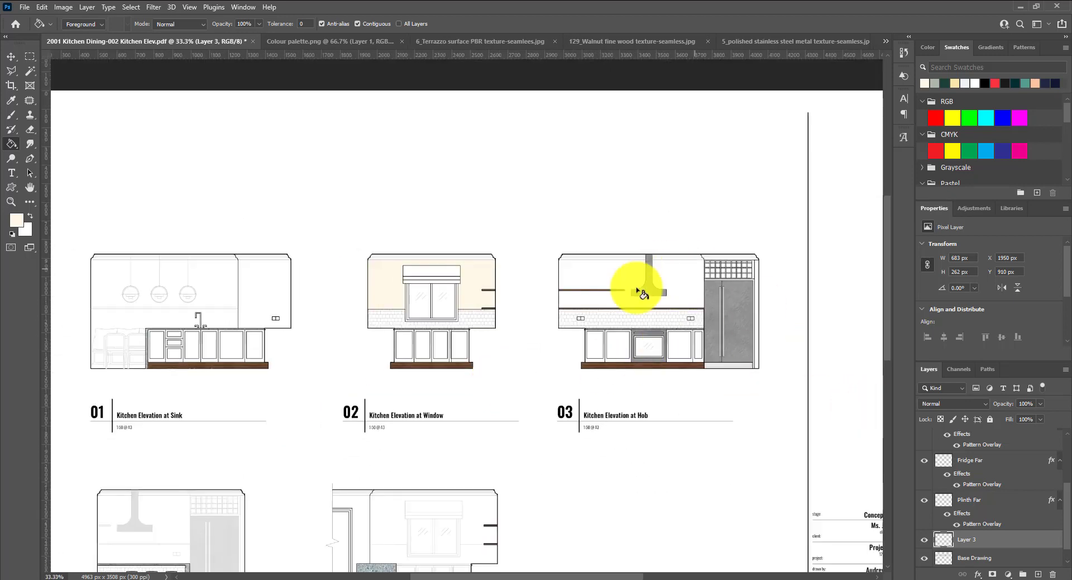
pyautogui.click(971, 557)
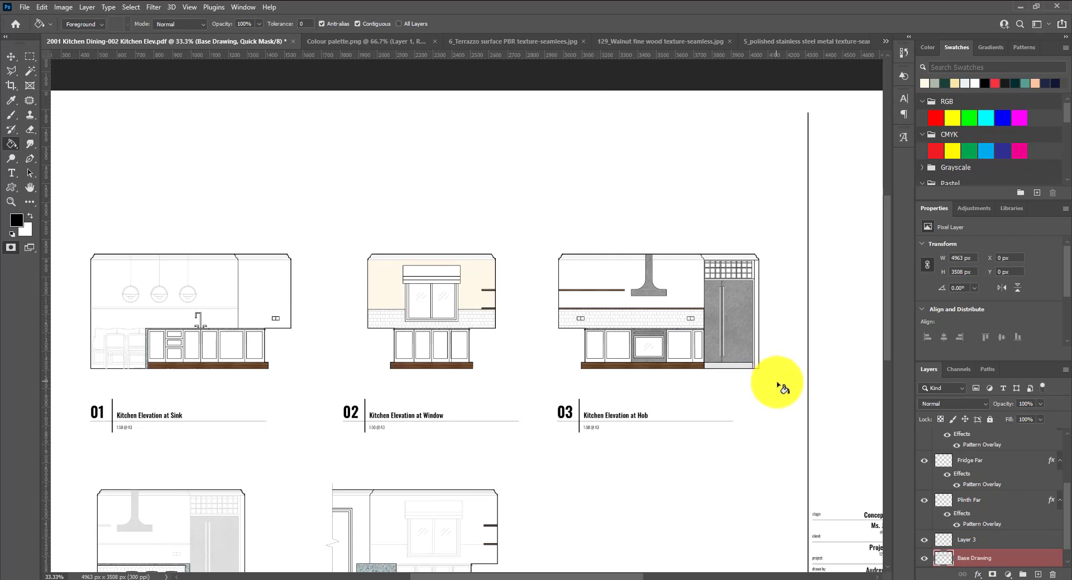
# - Exit Quick Mask and fill the selected upper walls of elevations 01 and 03 cream on the fill layer
pyautogui.press('w')
pyautogui.scroll(-1, 994, 552)
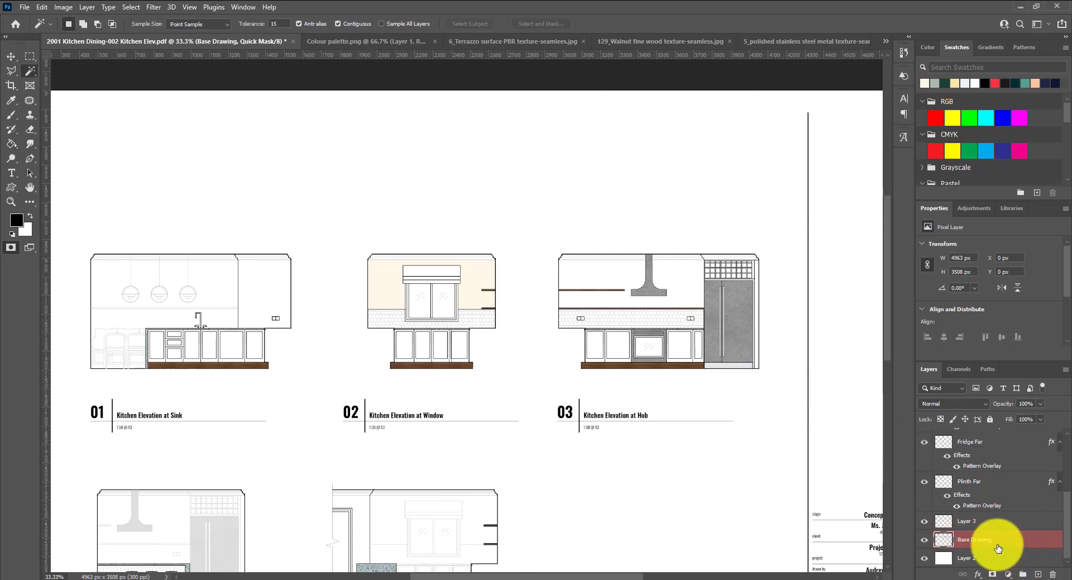
pyautogui.press('q')
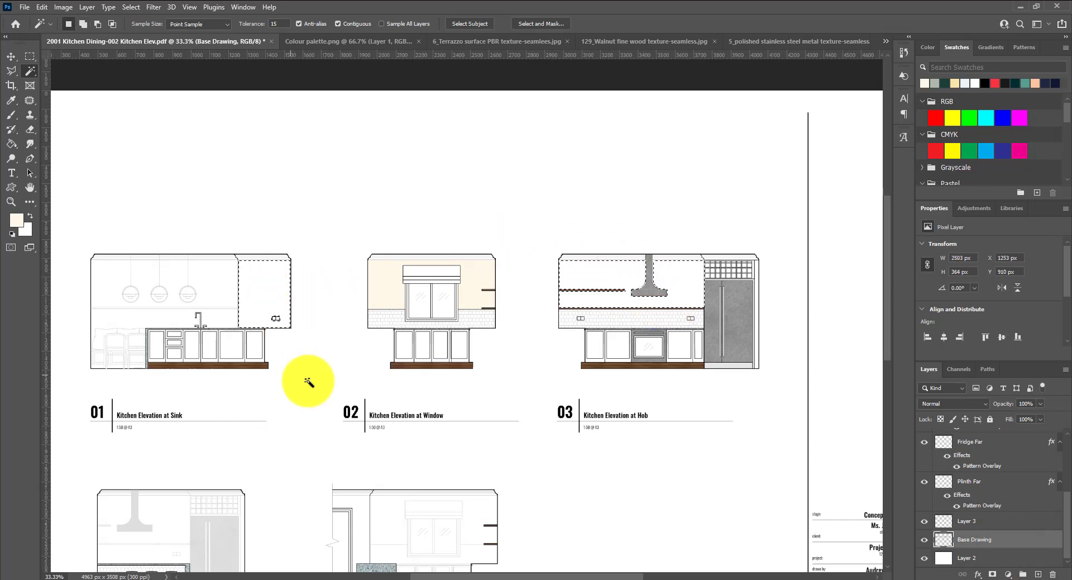
pyautogui.scroll(-3, 306, 383)
pyautogui.scroll(-1, 183, 411)
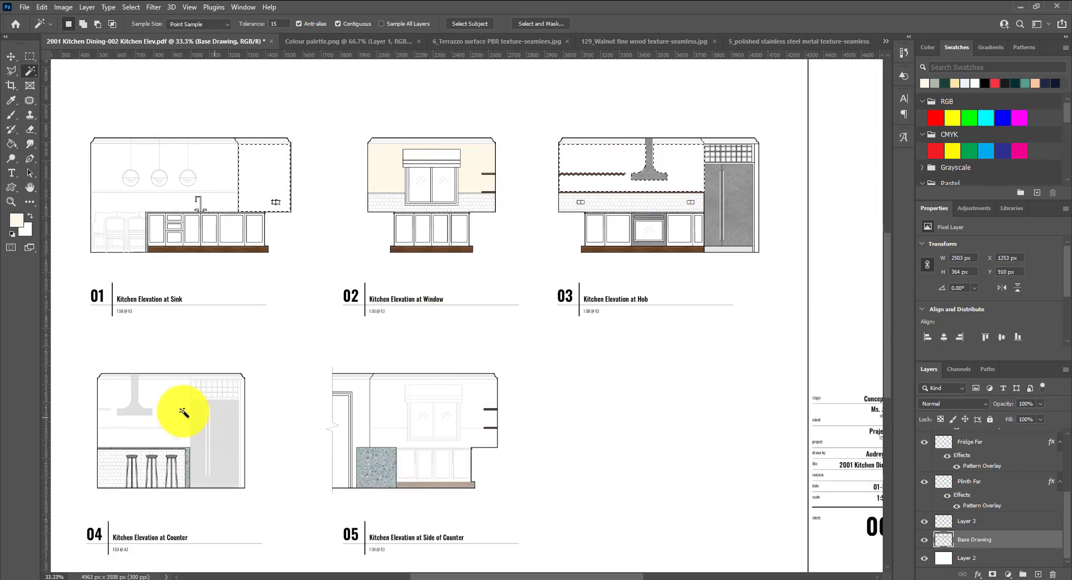
pyautogui.scroll(3, 194, 414)
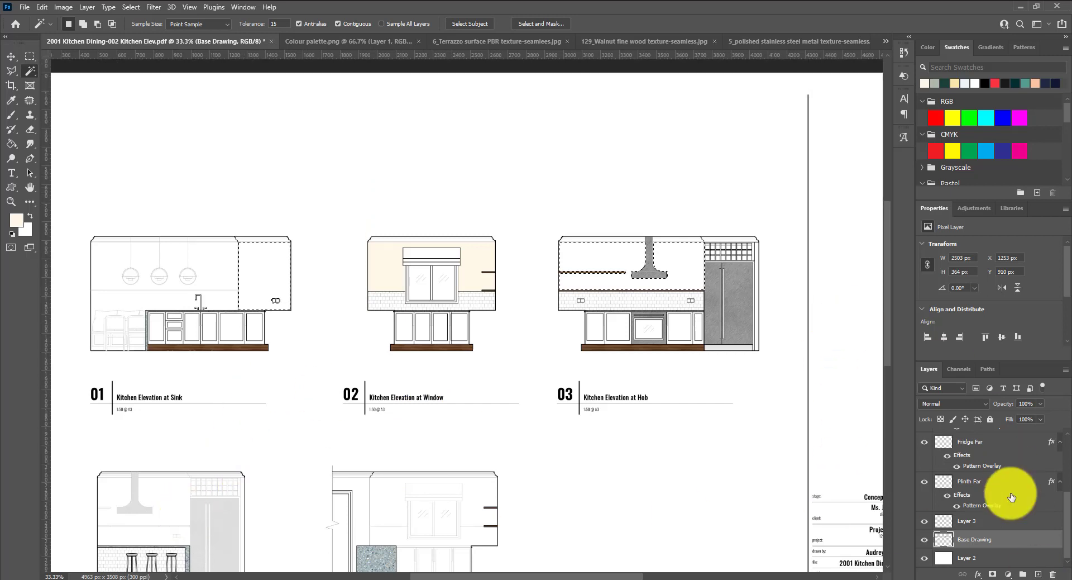
pyautogui.click(961, 529)
pyautogui.press('g')
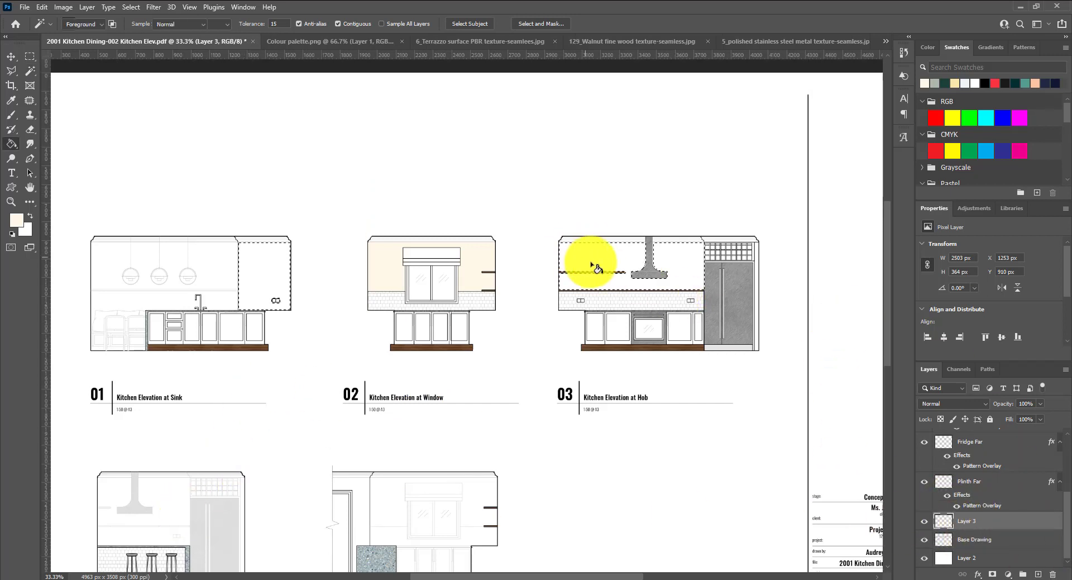
pyautogui.click(593, 267)
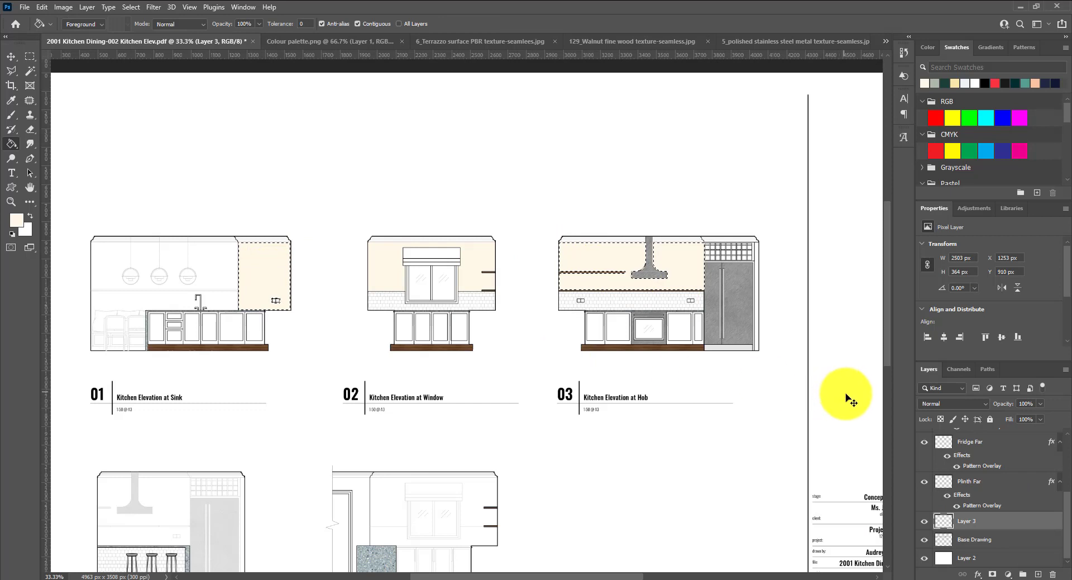
pyautogui.hotkey('ctrl', 'd')
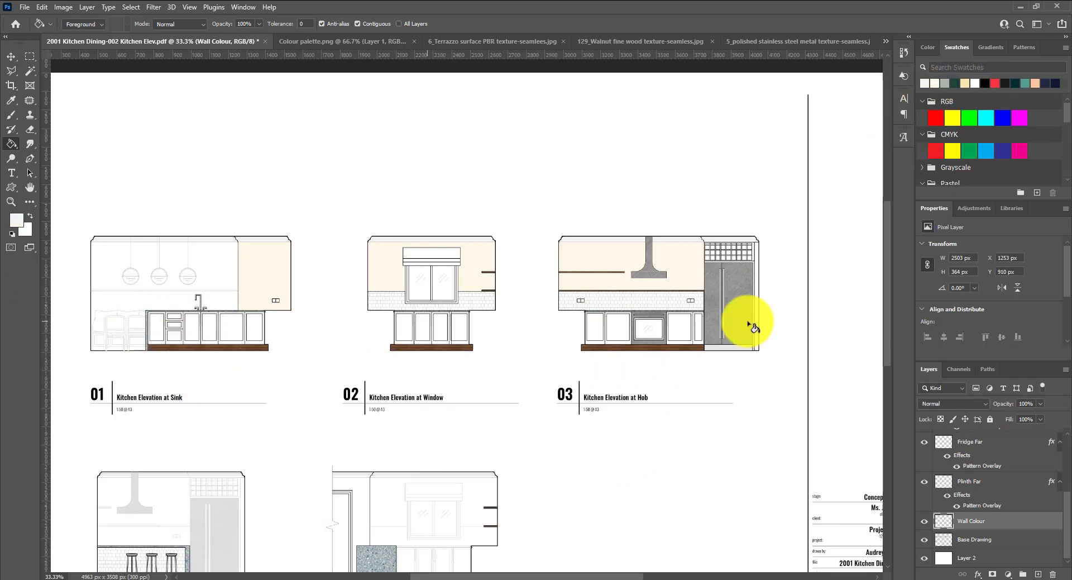
# - Select the sink cabinet doors in elevation 01 and fill them light blue on a new layer
pyautogui.click(989, 541)
pyautogui.hotkey('ctrl', '=')
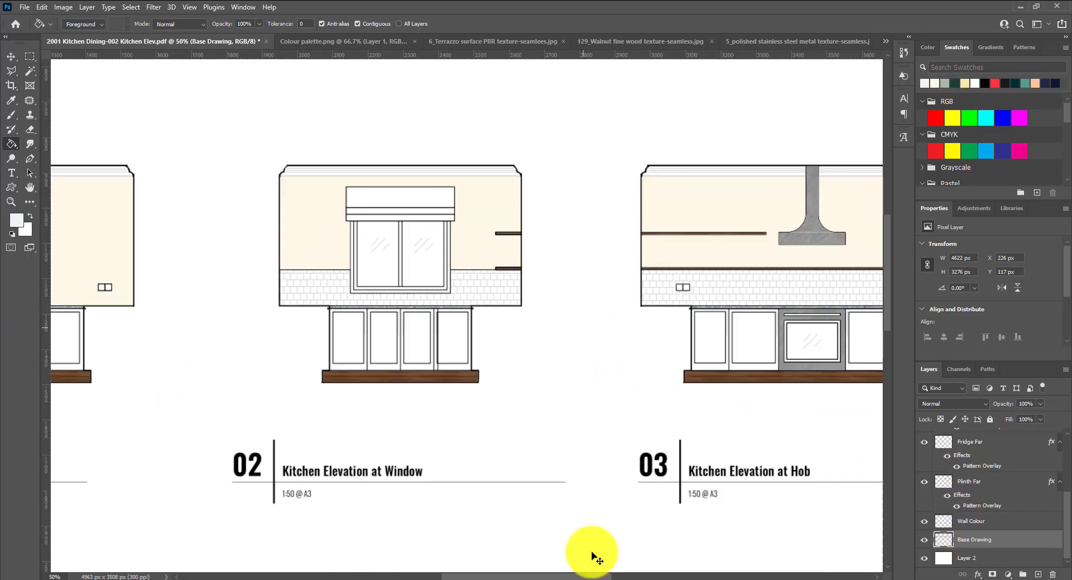
pyautogui.hscroll(-5, 407, 342)
pyautogui.scroll(5, 407, 342)
pyautogui.press('w')
pyautogui.click(1038, 573)
pyautogui.hotkey('alt', 'BackSpace')
pyautogui.hotkey('ctrl', '-')
pyautogui.hotkey('ctrl', '-')
pyautogui.hotkey('ctrl', '-')
pyautogui.hotkey('ctrl', '-')
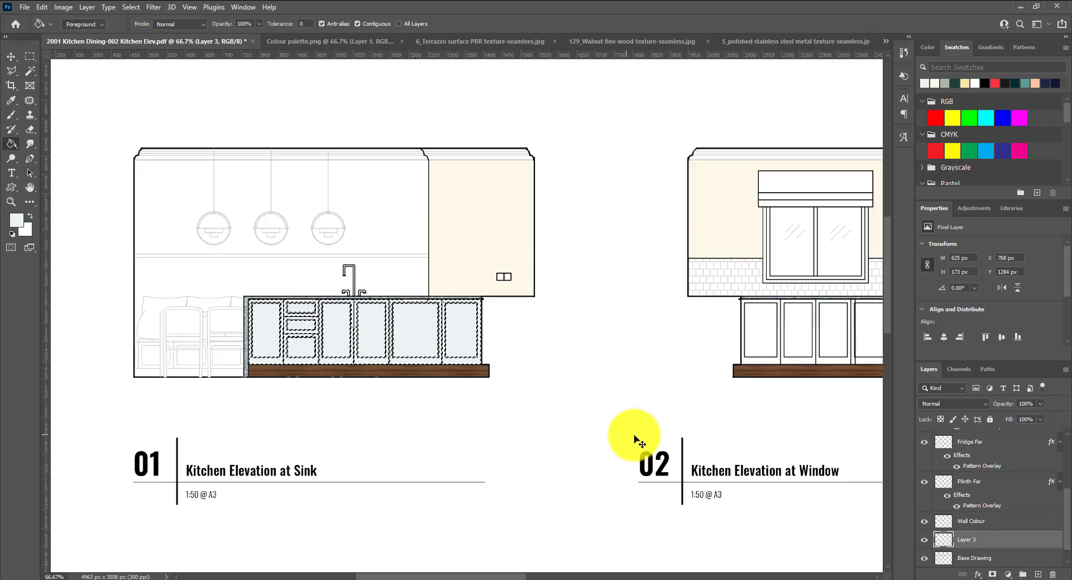
pyautogui.hscroll(5, 577, 350)
pyautogui.click(577, 349)
# - Fill the cabinet doors of elevations 02 and 03 light blue as well
pyautogui.press('g')
pyautogui.click(580, 366)
pyautogui.hotkey('ctrl', '+')
pyautogui.hscroll(5, 579, 366)
pyautogui.click(627, 359)
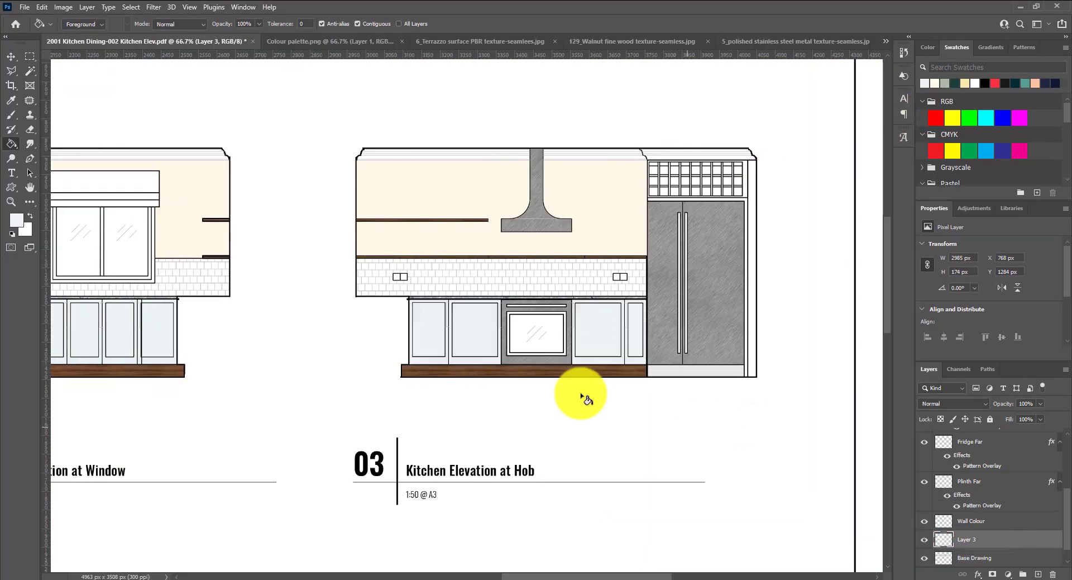
# - Pick a dark grey from the Grayscale swatch group, reactivate Base Drawing, and zoom out
pyautogui.click(922, 167)
pyautogui.scroll(-2, 983, 145)
pyautogui.click(953, 178)
pyautogui.click(972, 558)
pyautogui.hotkey('ctrl', '-')
pyautogui.hotkey('ctrl', '-')
pyautogui.hotkey('ctrl', '-')
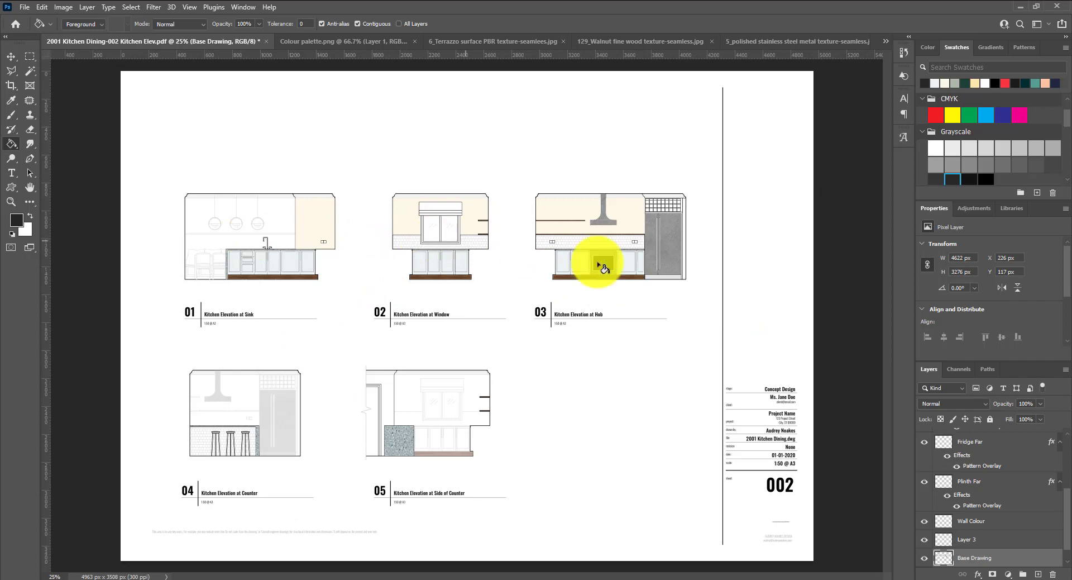
# - Rename the cabinet layer Cabinets, then select the tiles around the elevation 02 window for dark green
pyautogui.hotkey('ctrl', '+')
pyautogui.hotkey('ctrl', '+')
pyautogui.hotkey('ctrl', '+')
pyautogui.hotkey('ctrl', '+')
pyautogui.scroll(5, 335, 304)
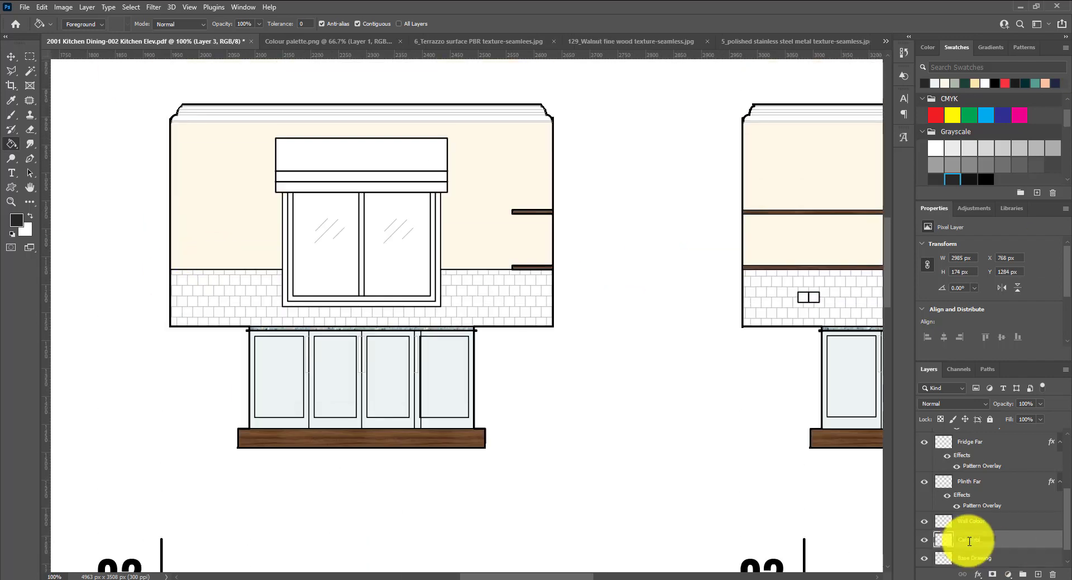
pyautogui.press('w')
pyautogui.click(220, 271)
pyautogui.keyDown('shift'); pyautogui.click(281, 275); pyautogui.keyUp('shift')
pyautogui.keyDown('shift'); pyautogui.click(222, 293); pyautogui.keyUp('shift')
pyautogui.keyDown('shift'); pyautogui.click(258, 313); pyautogui.keyUp('shift')
pyautogui.keyDown('shift'); pyautogui.click(268, 311); pyautogui.keyUp('shift')
pyautogui.keyDown('shift'); pyautogui.click(385, 324); pyautogui.keyUp('shift')
pyautogui.keyDown('shift'); pyautogui.click(445, 271); pyautogui.keyUp('shift')
pyautogui.keyDown('shift'); pyautogui.click(545, 271); pyautogui.keyUp('shift')
pyautogui.keyDown('shift'); pyautogui.click(460, 283); pyautogui.keyUp('shift')
pyautogui.click(964, 83)
# - Marquee the hob backsplash strip, fill it with green tiles, and name the layer Tile
pyautogui.hotkey('alt', 'BackSpace')
pyautogui.moveTo(577, 576); pyautogui.dragTo(646, 576)
pyautogui.press('m')
pyautogui.moveTo(315, 270); pyautogui.dragTo(751, 326)
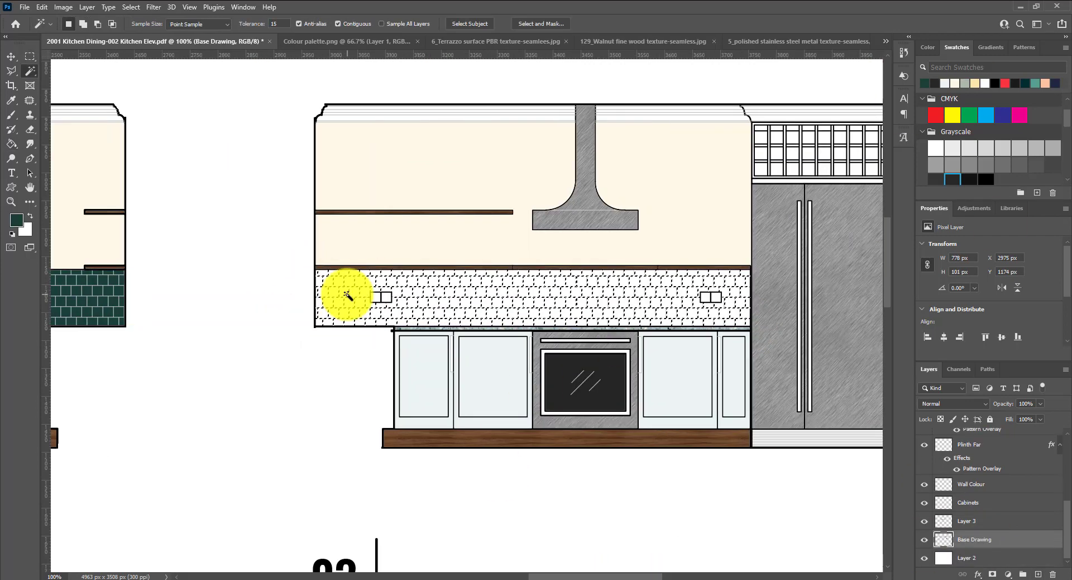
pyautogui.hotkey('ctrl', '0')
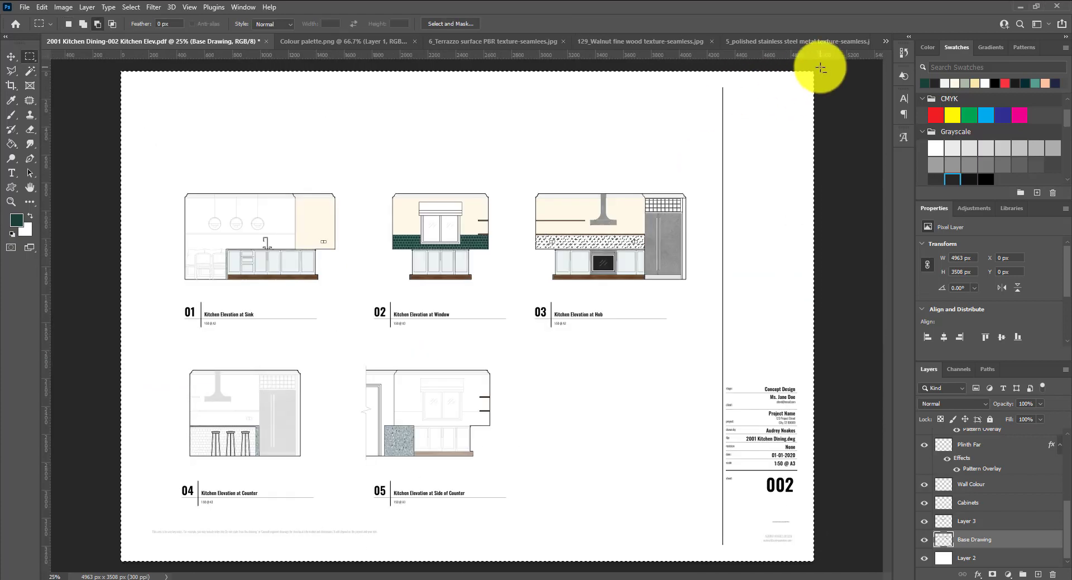
pyautogui.hotkey('ctrl', '1')
pyautogui.press('g')
pyautogui.hotkey('ctrl', 'd')
pyautogui.doubleClick(966, 520)
pyautogui.write('Tile')
pyautogui.press('Return')
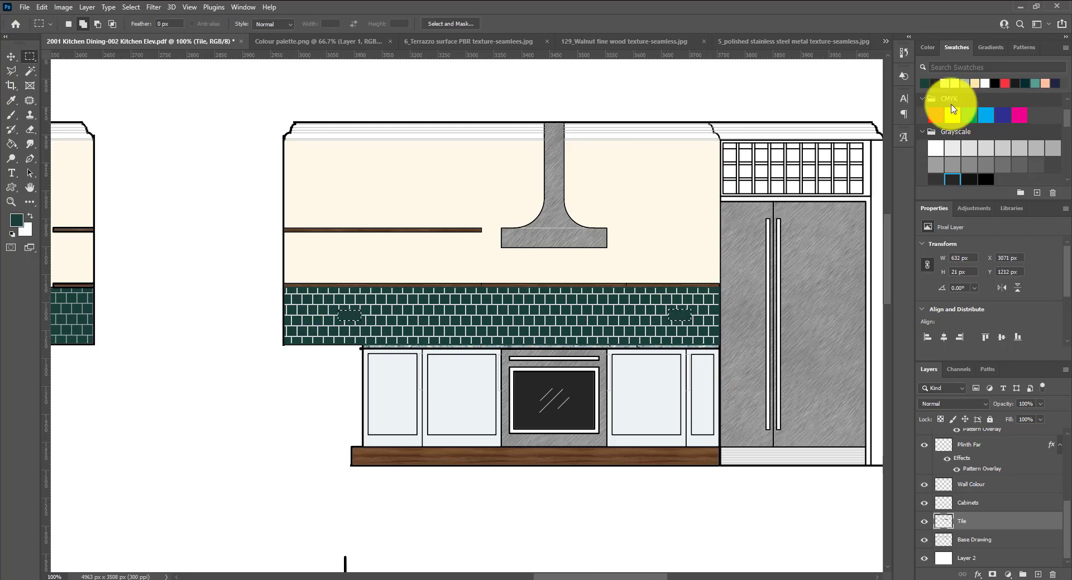
# - Select the tiles behind the stools and fill the counter tiles dark green
pyautogui.hotkey('ctrl', '-')
pyautogui.hotkey('ctrl', '-')
pyautogui.hotkey('ctrl', '-')
pyautogui.scroll(-4, 503, 426)
pyautogui.scroll(5, 503, 426)
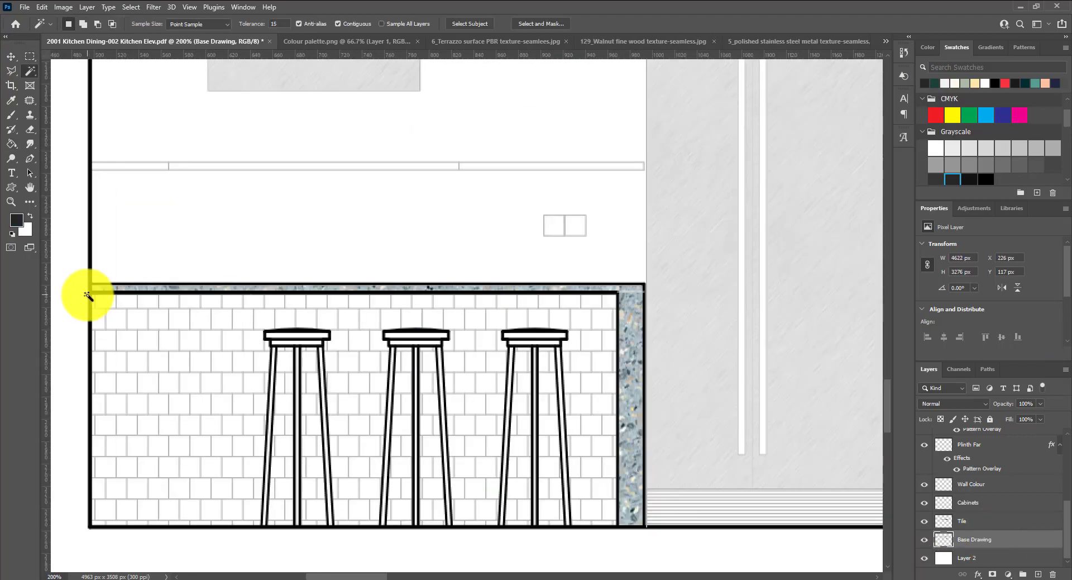
pyautogui.press('w')
pyautogui.hotkey('alt', '[')
pyautogui.click(525, 377)
pyautogui.hotkey('alt', ']')
pyautogui.press('g')
pyautogui.click(394, 376)
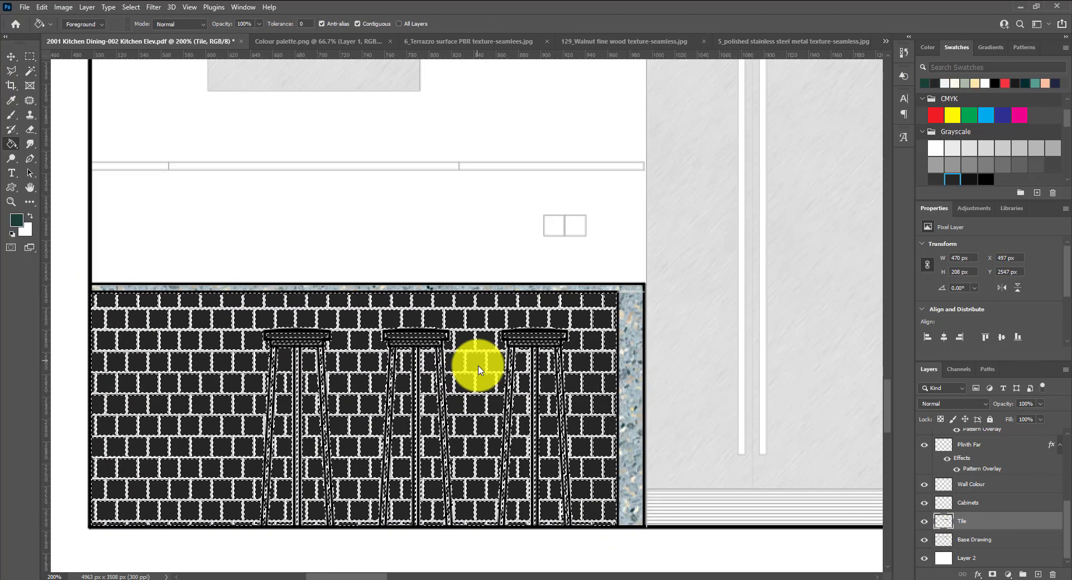
pyautogui.scroll(-5, 525, 338)
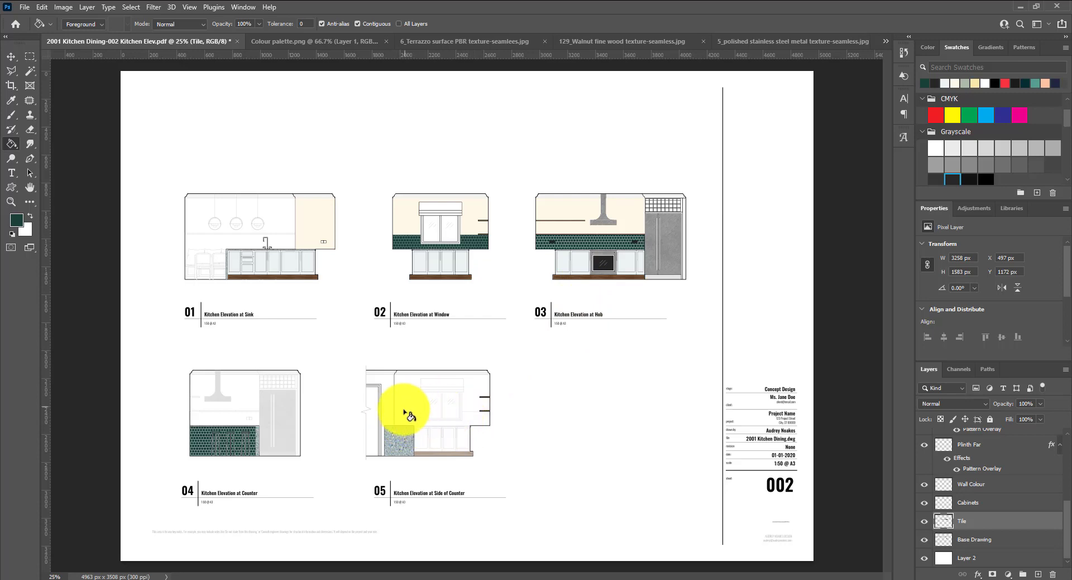
# - Fill the elevation 05 wall cream and the band under its window teal
pyautogui.keyDown('ctrl'); pyautogui.click(1038, 574); pyautogui.keyUp('ctrl')
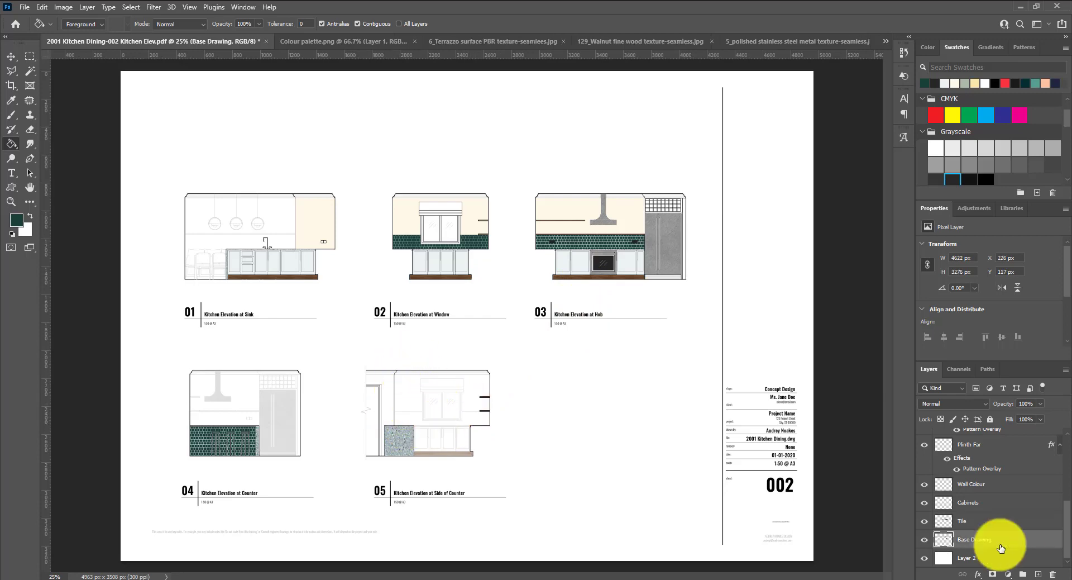
pyautogui.hotkey('ctrl', '1')
pyautogui.click(955, 83)
pyautogui.click(455, 299)
pyautogui.hscroll(-3, 695, 316)
pyautogui.press('w')
pyautogui.hotkey('alt', 'BackSpace')
pyautogui.hotkey('ctrl', 'd')
pyautogui.click(975, 558)
pyautogui.click(411, 335)
# - Magic Wand the four cabinet doors in elevation 05, then clear the selection
pyautogui.hotkey('alt', 'BackSpace')
pyautogui.click(484, 490)
pyautogui.keyDown('shift'); pyautogui.click(538, 438); pyautogui.keyUp('shift')
pyautogui.keyDown('shift'); pyautogui.click(647, 438); pyautogui.keyUp('shift')
pyautogui.keyDown('shift'); pyautogui.click(594, 431); pyautogui.keyUp('shift')
pyautogui.hotkey('ctrl', 'd')
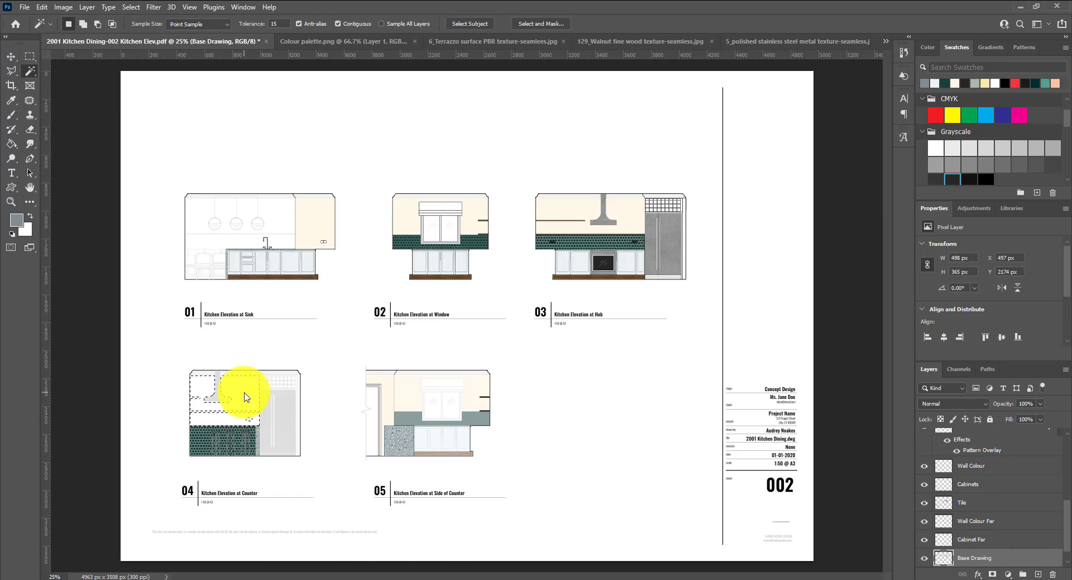
# - Fill elevation 04's upper wall cream and its lower band grey-teal
pyautogui.hotkey('ctrl', '+')
pyautogui.click(954, 82)
pyautogui.hotkey('alt', 'BackSpace')
pyautogui.hotkey('ctrl', 'd')
pyautogui.click(975, 557)
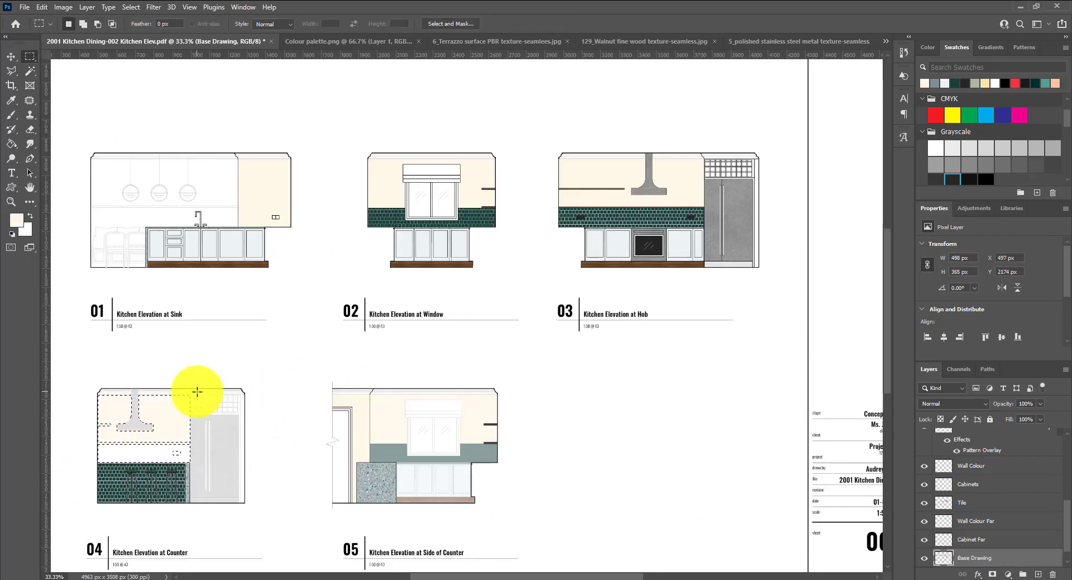
pyautogui.keyDown('alt'); pyautogui.click(151, 469); pyautogui.keyUp('alt')
pyautogui.press('5')
pyautogui.click(168, 452)
# - Move Layer 3, which holds the stool paint, above the Tile layer
pyautogui.scroll(2, 808, 416)
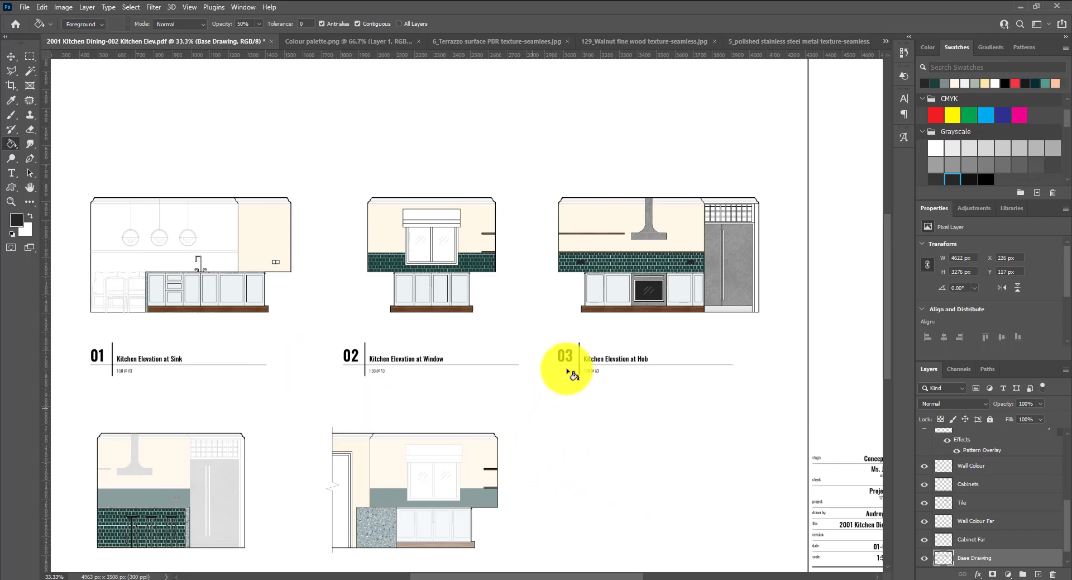
pyautogui.scroll(-2, 603, 351)
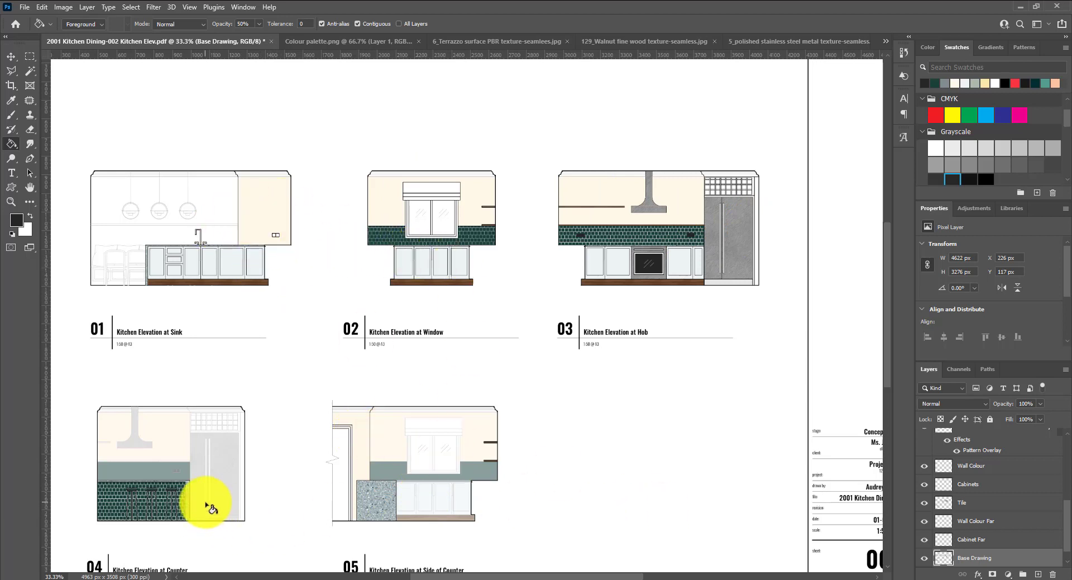
pyautogui.scroll(6, 293, 464)
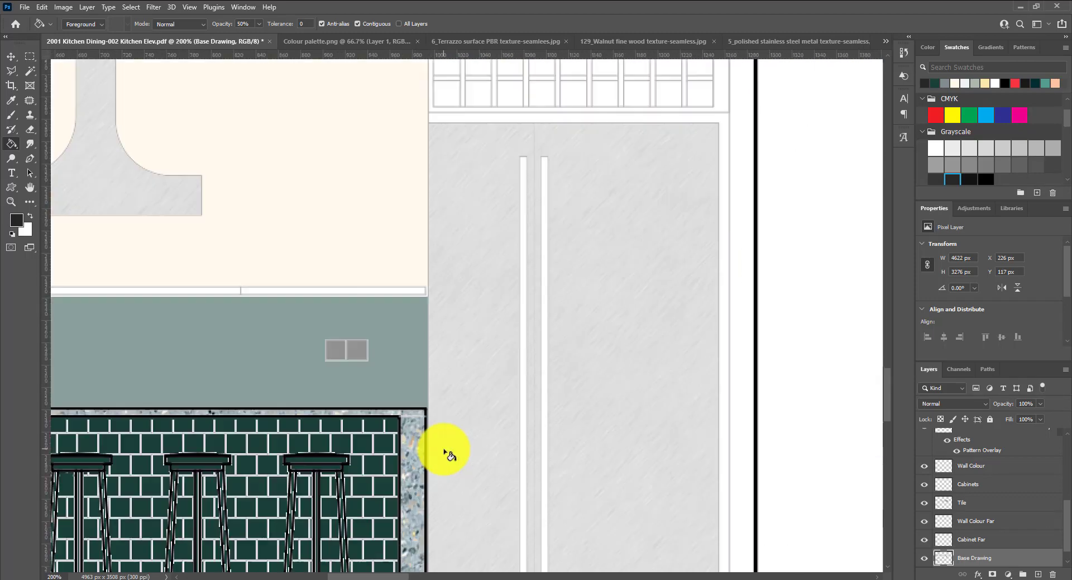
pyautogui.press('w')
pyautogui.click(537, 323)
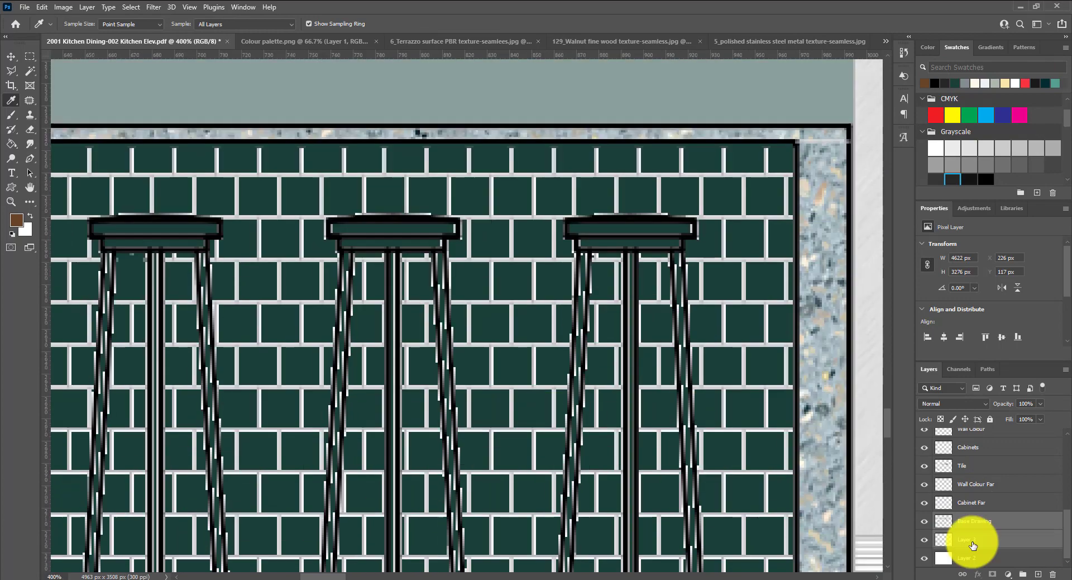
pyautogui.click(972, 545)
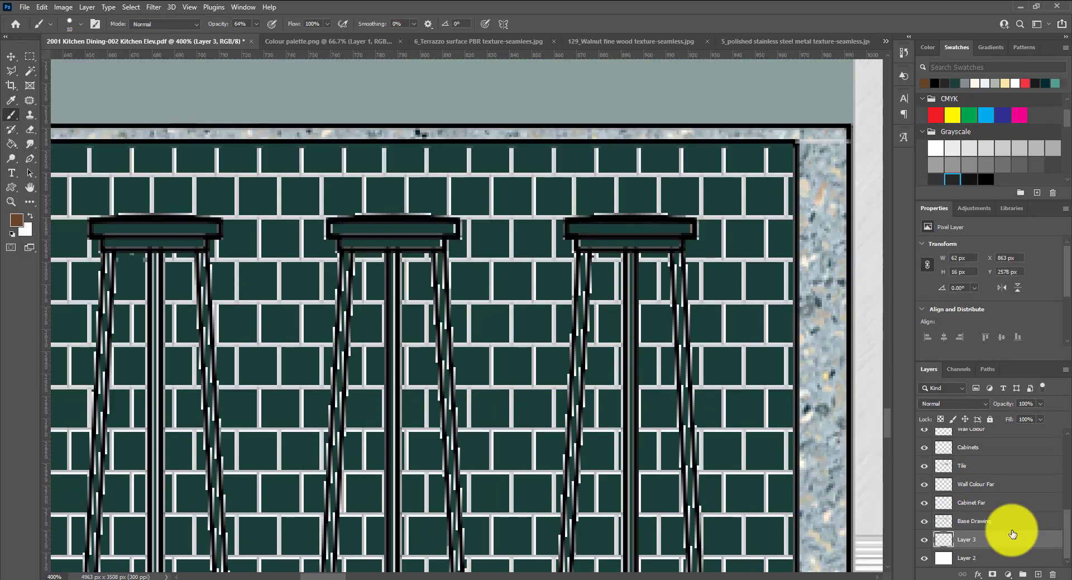
pyautogui.moveTo(970, 472); pyautogui.dragTo(971, 548)
# - Brush brown over the counter stools' tops and legs in elevation 04
pyautogui.press('b')
pyautogui.moveTo(95, 229); pyautogui.dragTo(218, 229)
pyautogui.scroll(-5, 565, 496)
pyautogui.moveTo(565, 492); pyautogui.dragTo(584, 139)
pyautogui.moveTo(324, 492); pyautogui.dragTo(343, 140)
pyautogui.moveTo(193, 149); pyautogui.dragTo(106, 462)
pyautogui.click(941, 83)
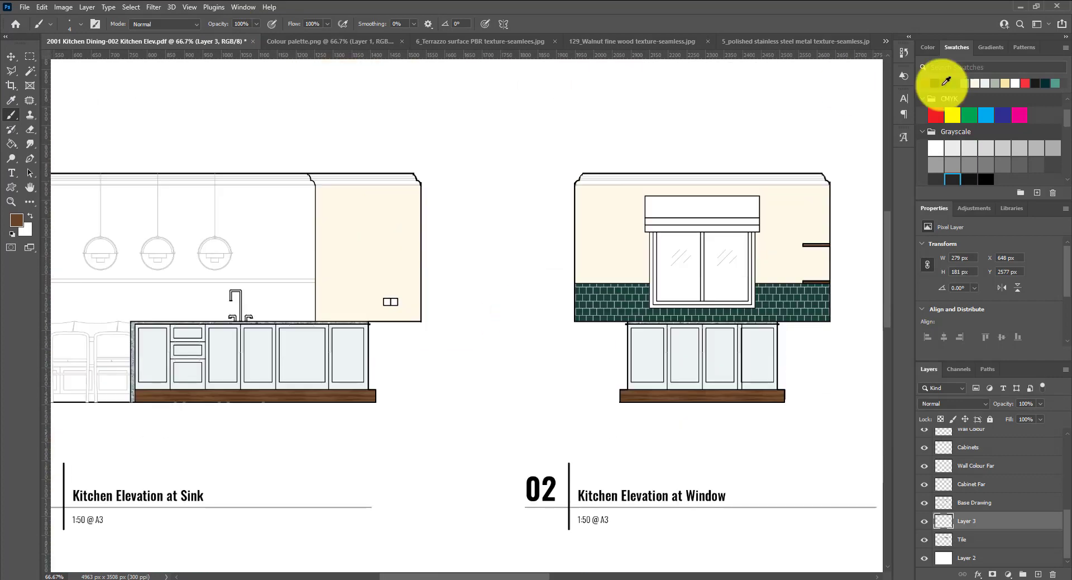
pyautogui.click(968, 472)
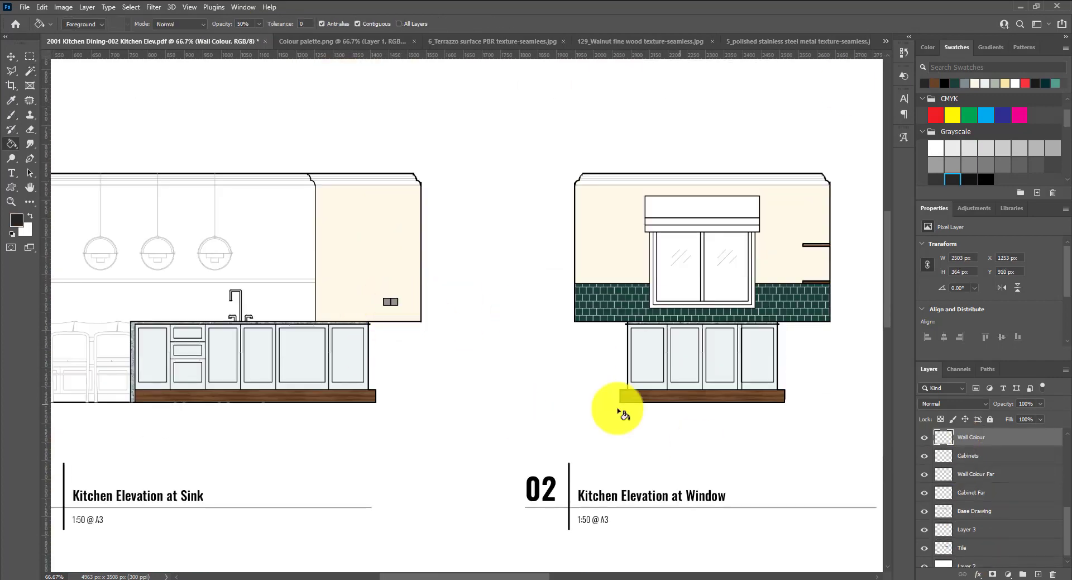
pyautogui.scroll(3, 551, 235)
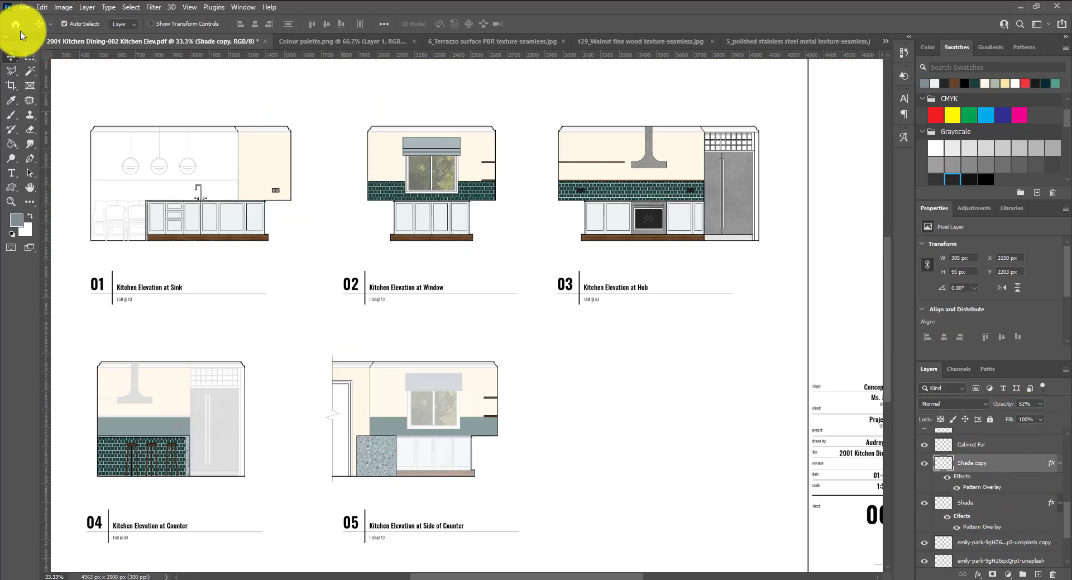
# - Zoom in on the upper row of elevations and select the Cabinets layer
pyautogui.click(227, 323)
pyautogui.scroll(2, 545, 371)
pyautogui.hotkey('ctrl', '+')
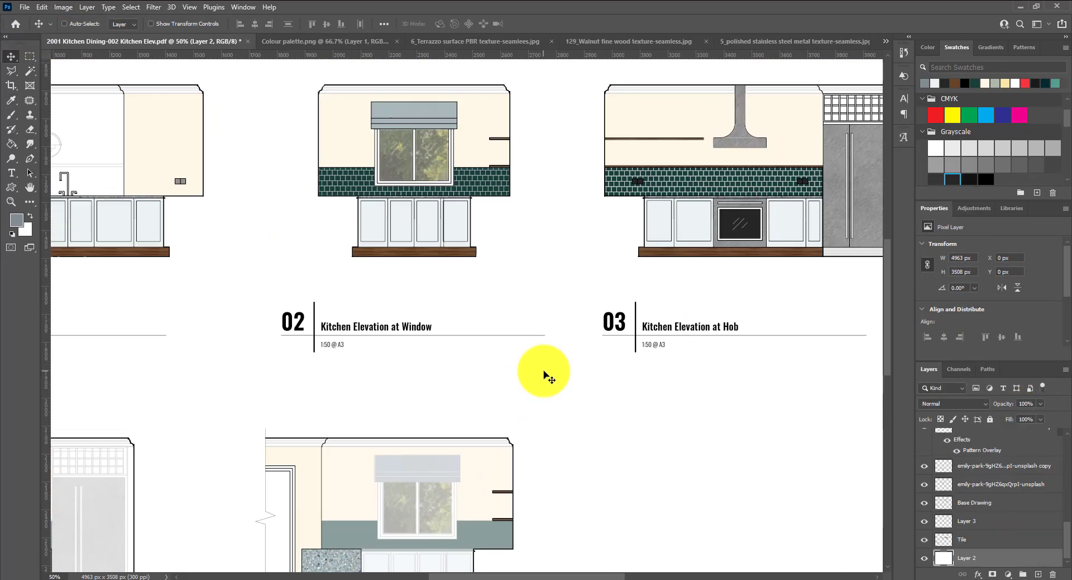
pyautogui.hscroll(-3, 546, 565)
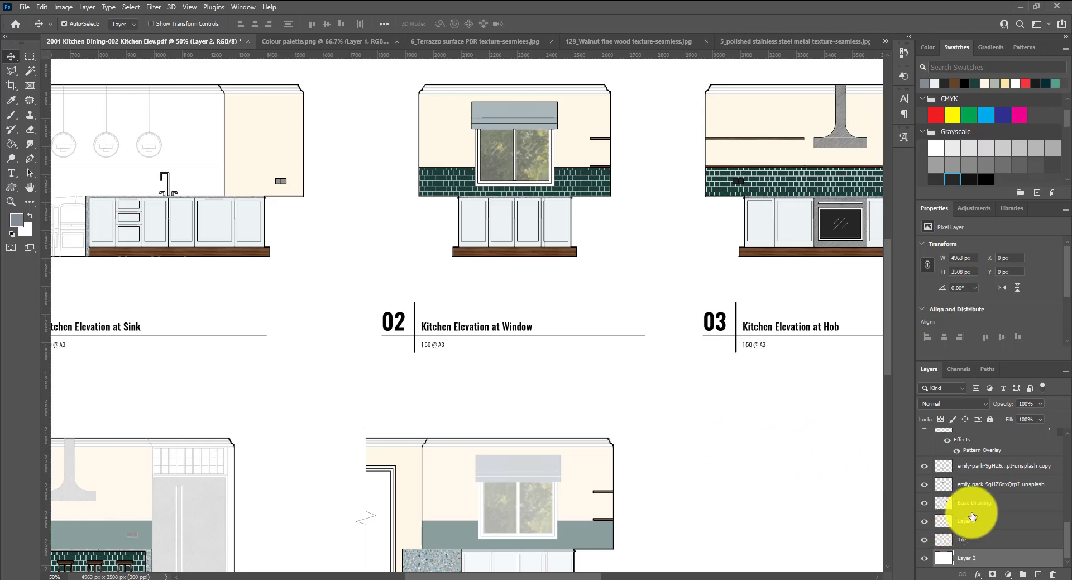
pyautogui.scroll(5, 993, 485)
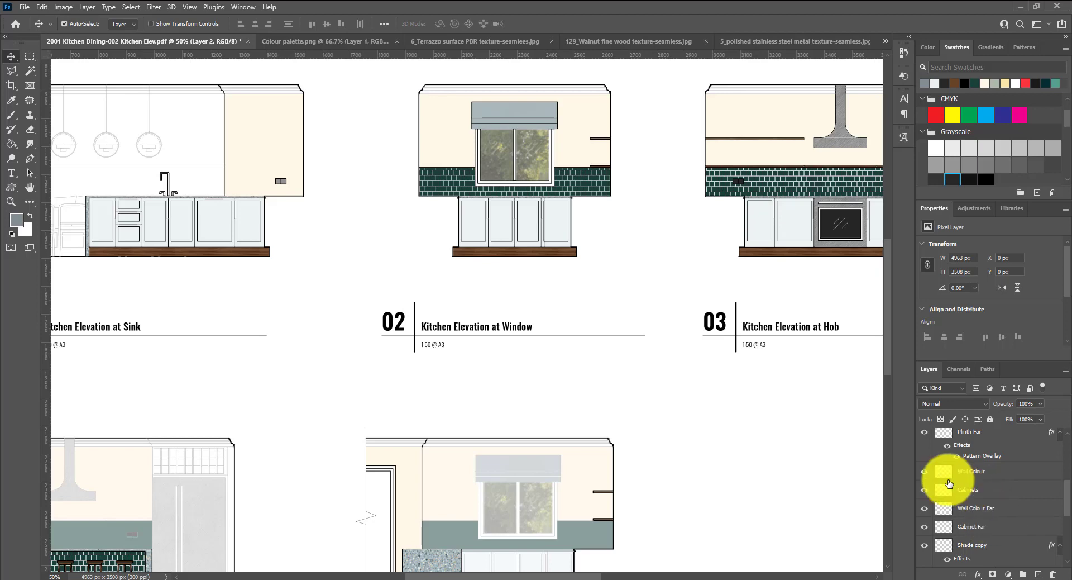
pyautogui.click(925, 492)
pyautogui.click(925, 495)
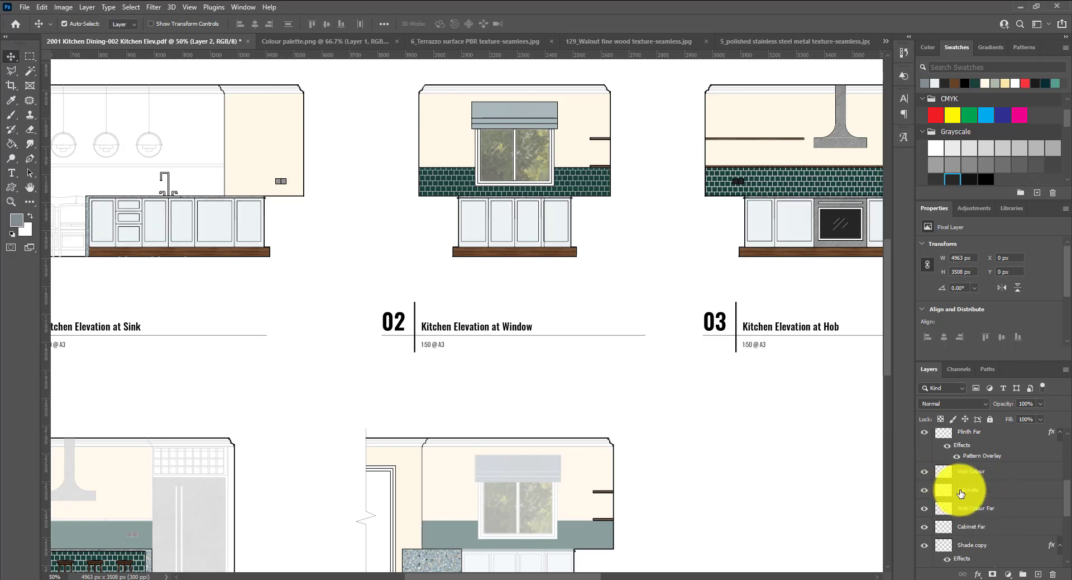
pyautogui.click(964, 491)
# - Add an Inner Shadow to the cabinets: opacity 21, distance 9, choke 8, size 10
pyautogui.click(978, 573)
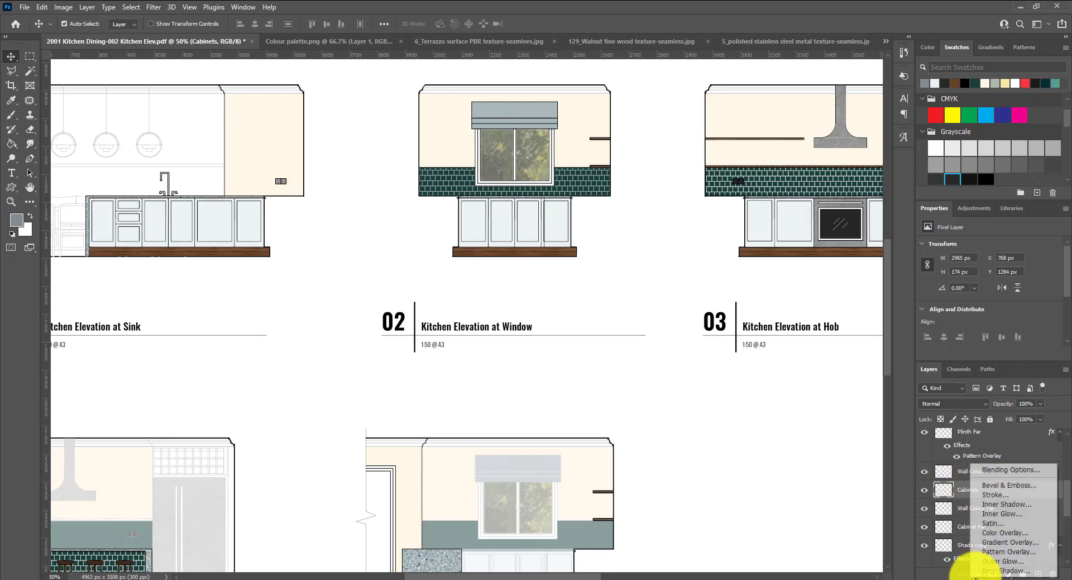
pyautogui.click(1014, 505)
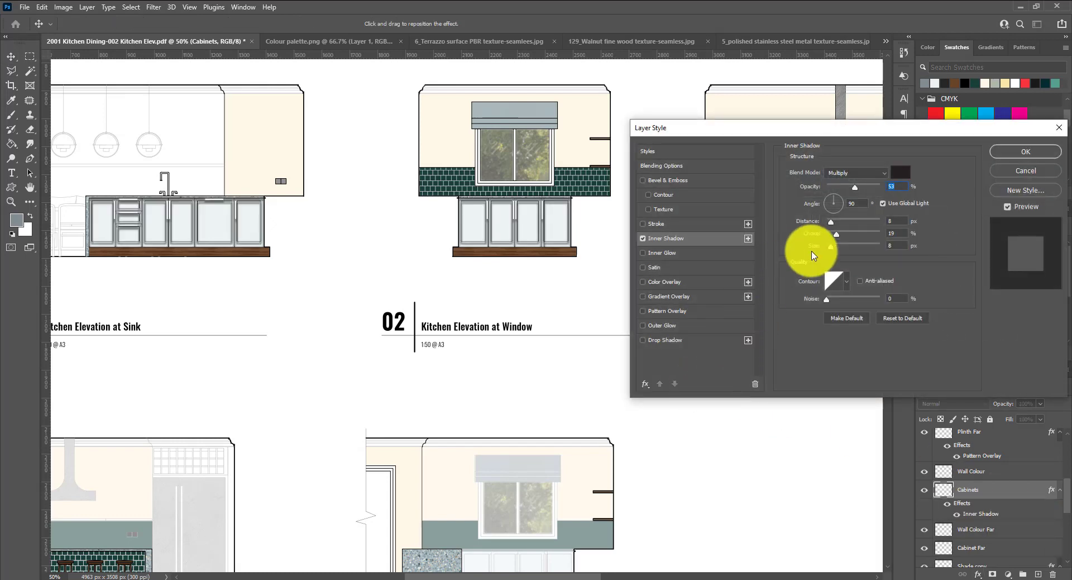
pyautogui.moveTo(851, 188); pyautogui.dragTo(836, 206)
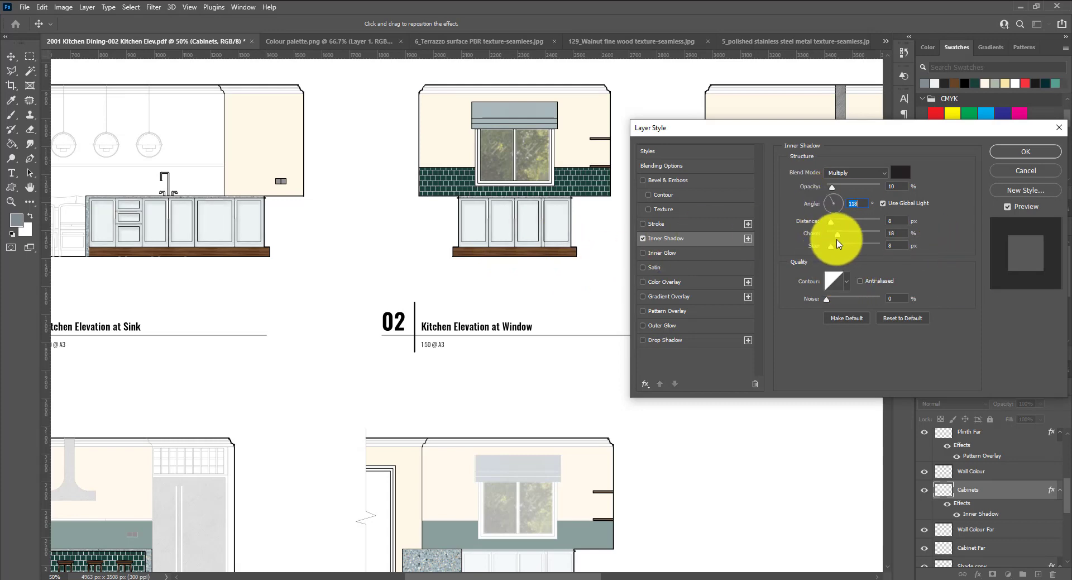
pyautogui.moveTo(838, 241); pyautogui.dragTo(842, 197)
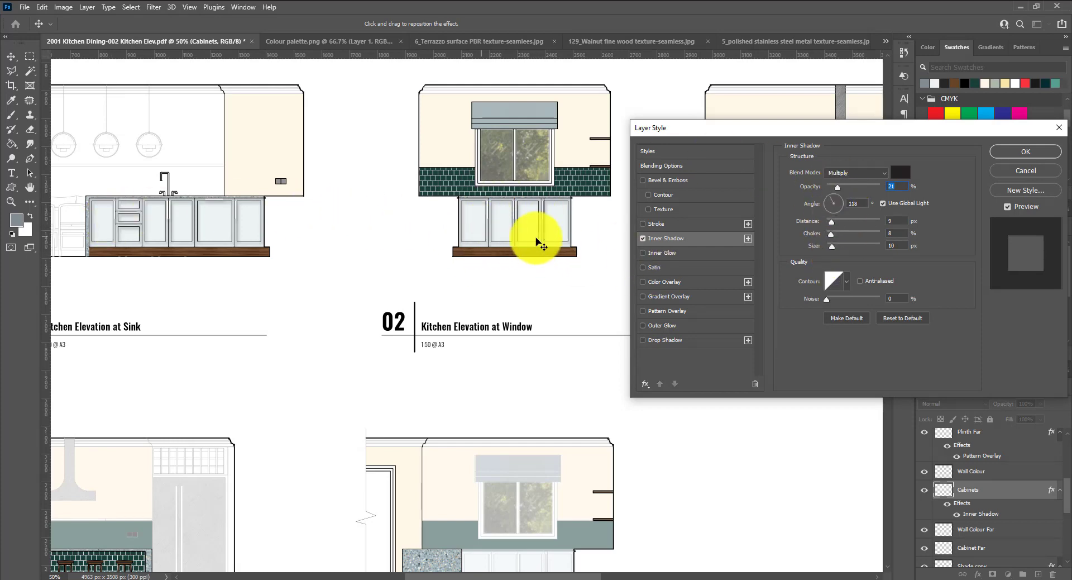
pyautogui.click(1026, 152)
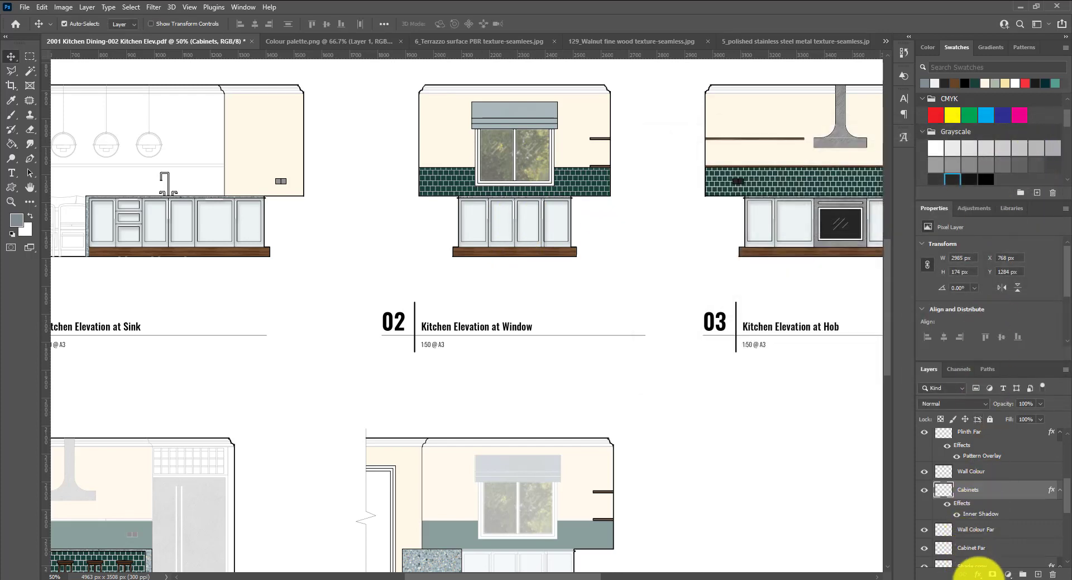
# - Add a Chisel Hard Bevel & Emboss to the Cabinets layer
pyautogui.click(978, 573)
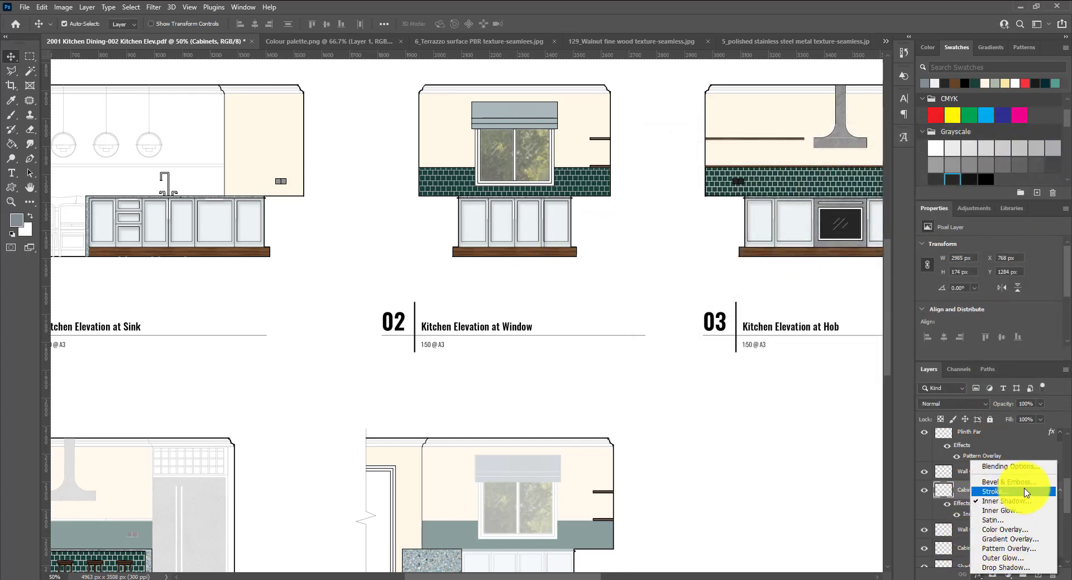
pyautogui.press('Escape')
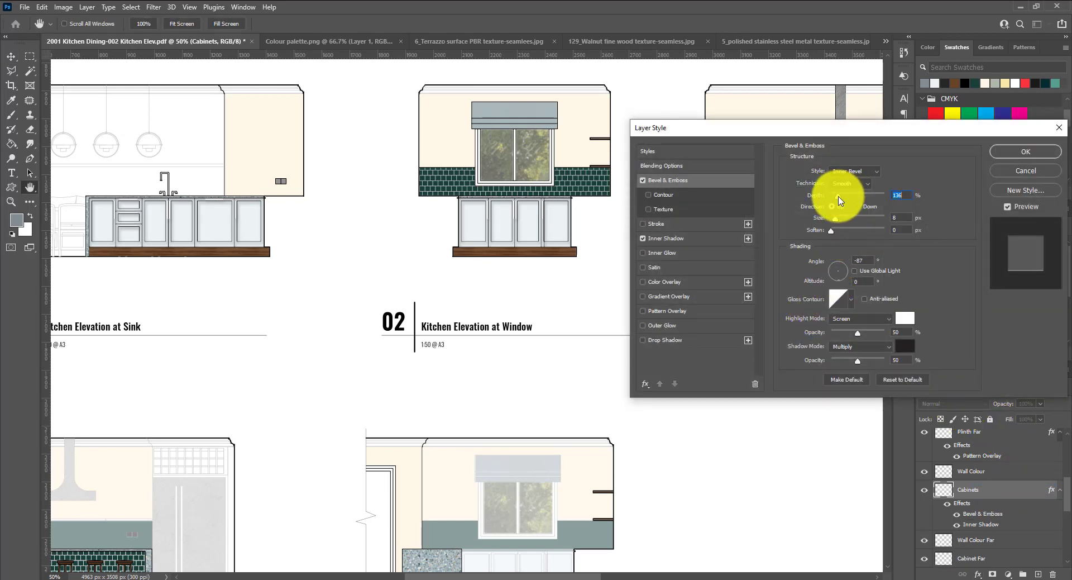
pyautogui.moveTo(833, 199); pyautogui.dragTo(840, 225)
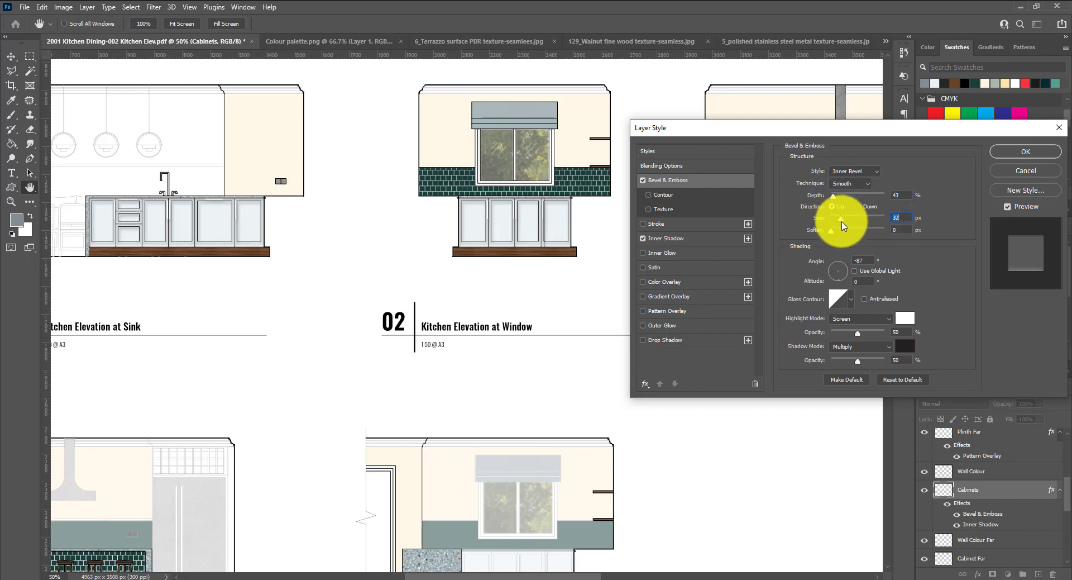
pyautogui.hotkey('ctrl', 'z')
pyautogui.hotkey('ctrl', 'z')
pyautogui.hotkey('ctrl', 'z')
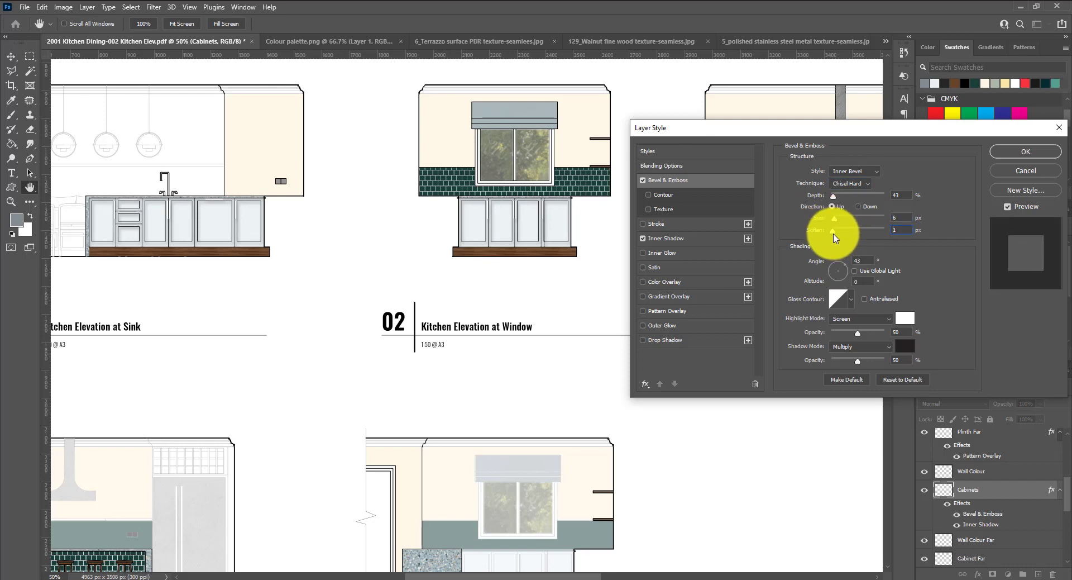
pyautogui.press('Return')
pyautogui.scroll(2, 575, 294)
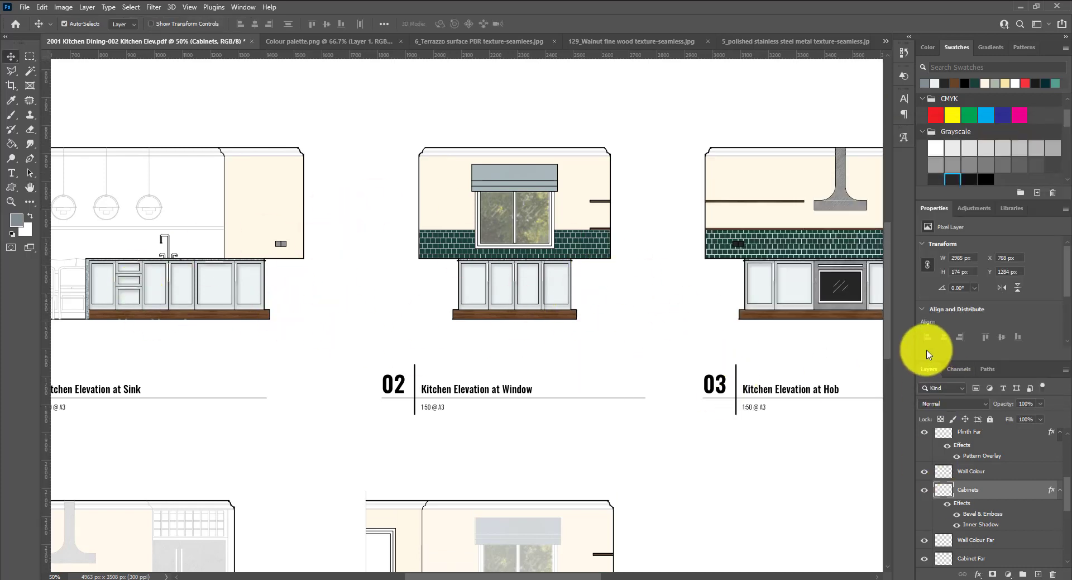
# - Give the Walnut worktop layer an Inner Shadow with an 87° angle and 63% choke
pyautogui.scroll(2, 944, 484)
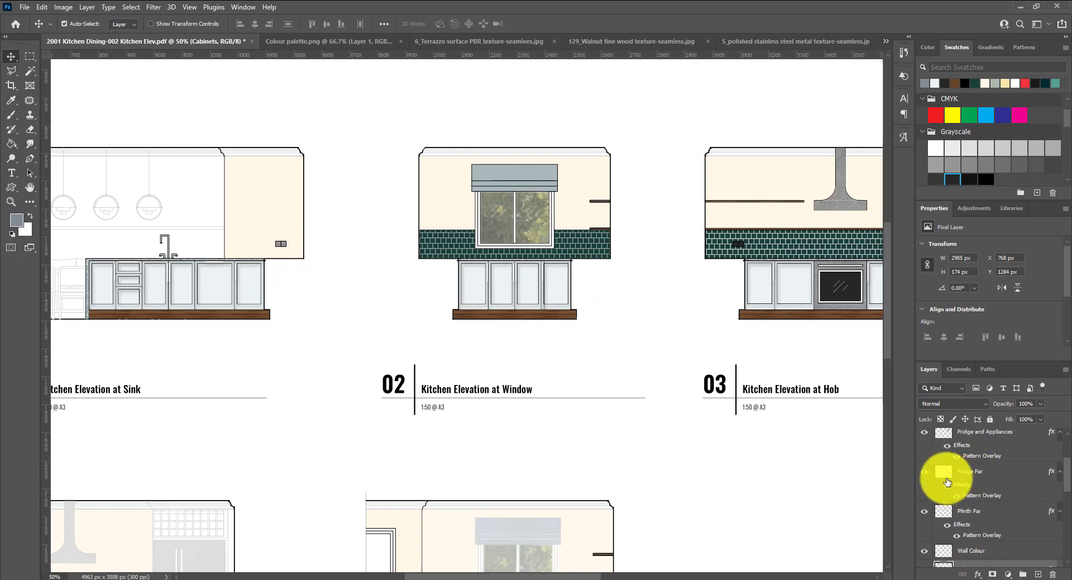
pyautogui.scroll(3, 942, 485)
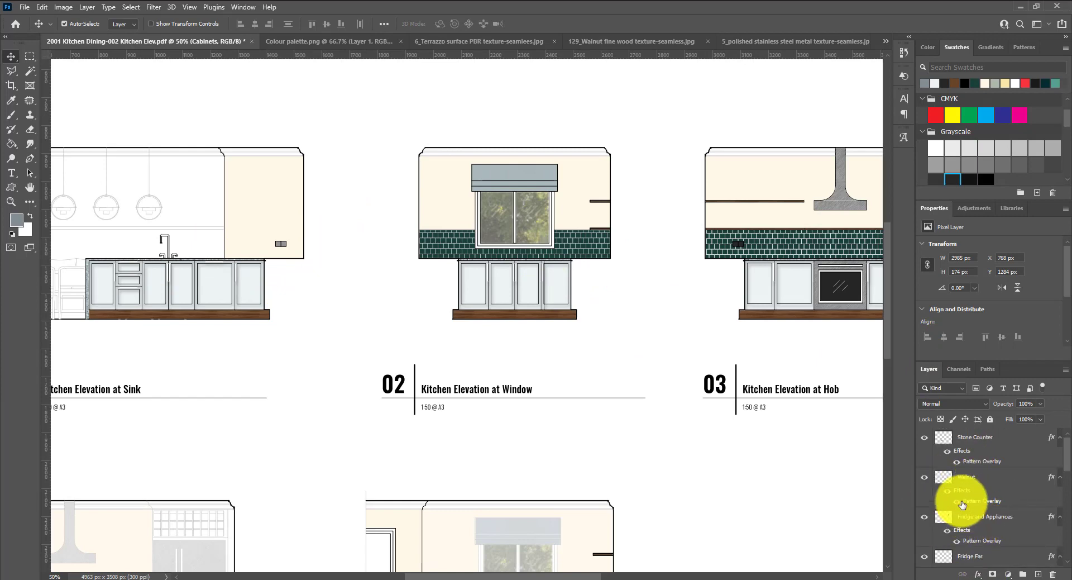
pyautogui.click(969, 482)
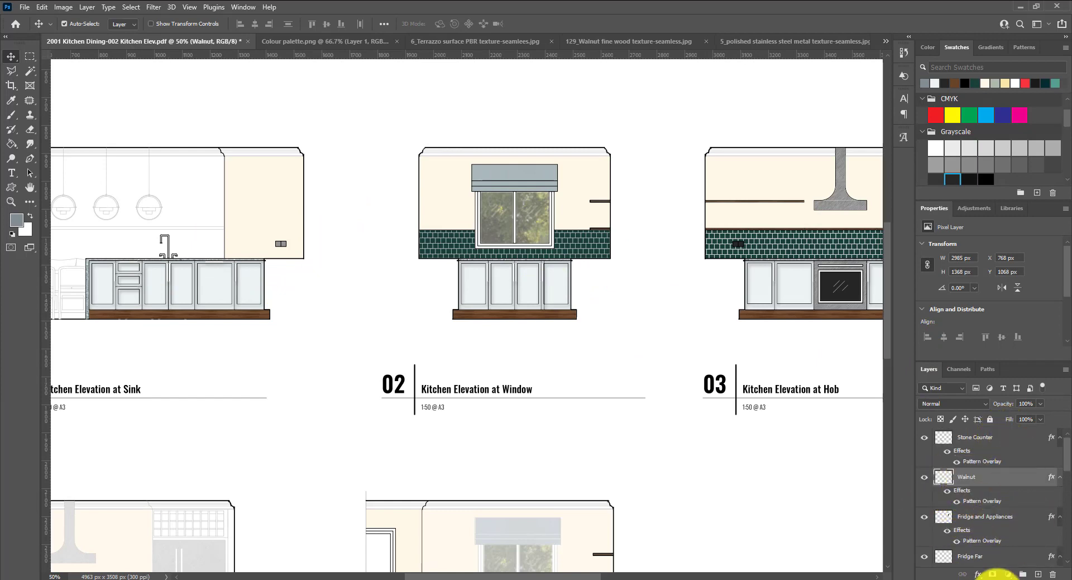
pyautogui.click(979, 573)
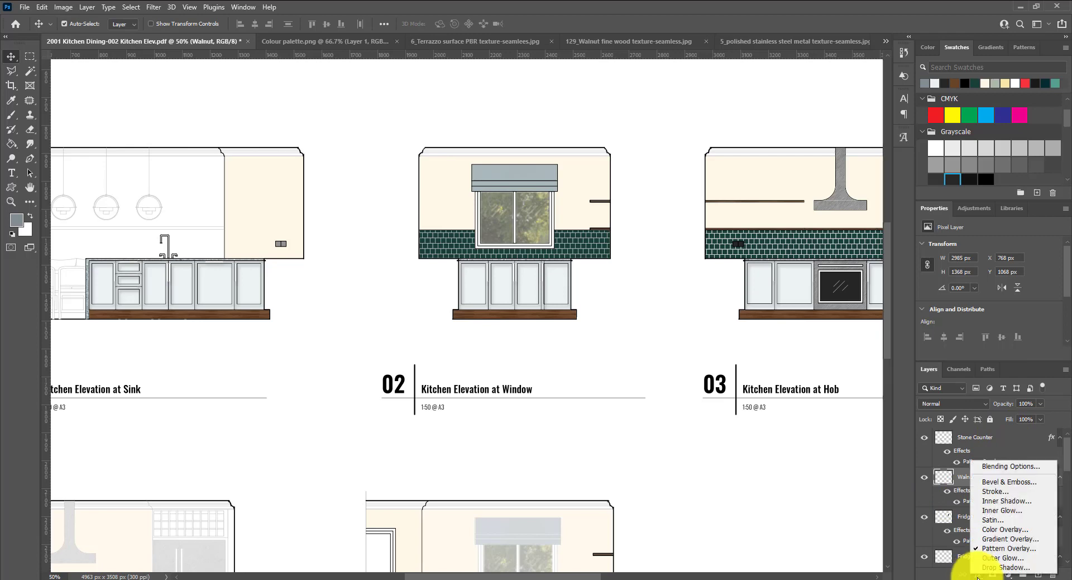
pyautogui.click(1009, 501)
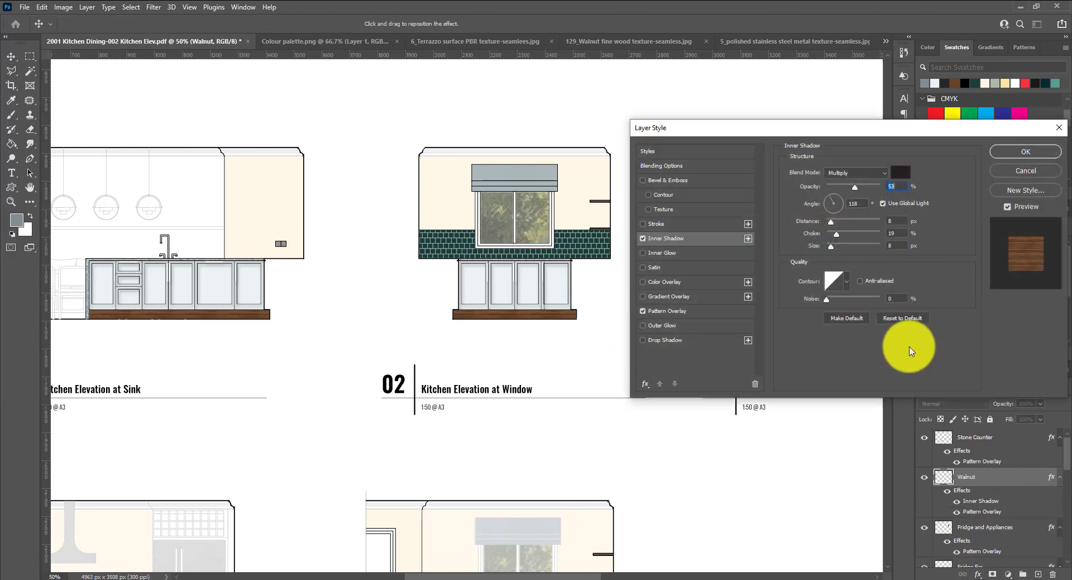
pyautogui.moveTo(841, 209)
pyautogui.mouseDown()
pyautogui.moveTo(886, 199)
pyautogui.moveTo(836, 197)
pyautogui.mouseUp()
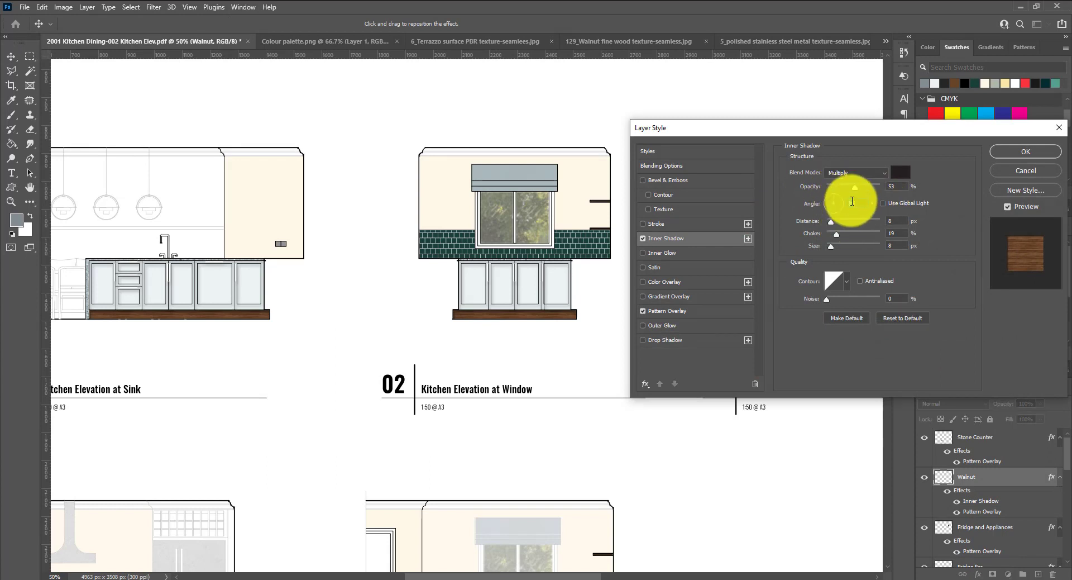
pyautogui.doubleClick(850, 203)
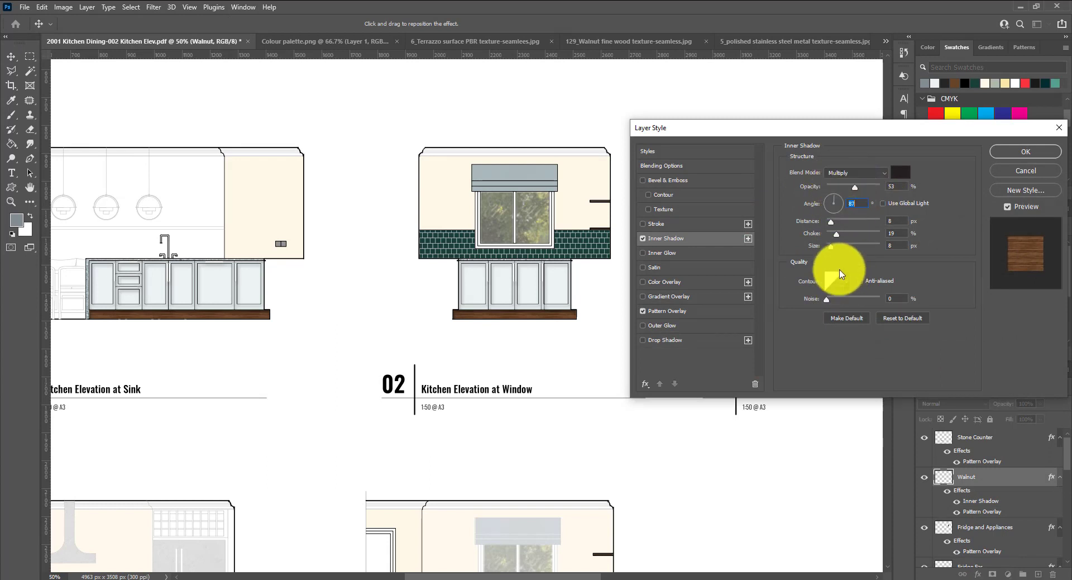
pyautogui.moveTo(839, 237); pyautogui.dragTo(863, 237)
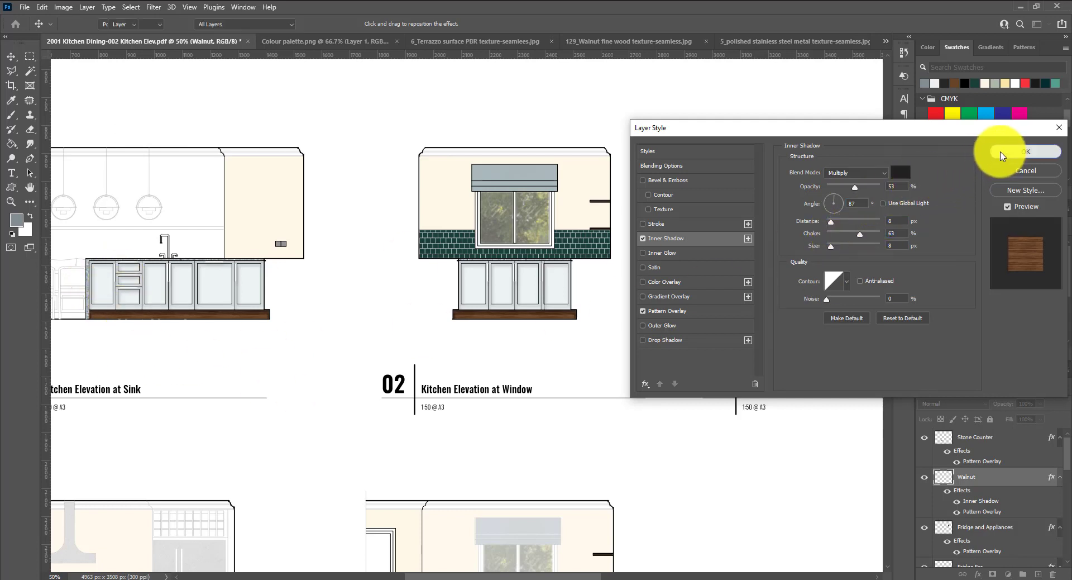
pyautogui.click(1018, 151)
# - Select the Stone Counter layer, zoom out to the whole sheet, then zoom in on the window elevation
pyautogui.click(979, 438)
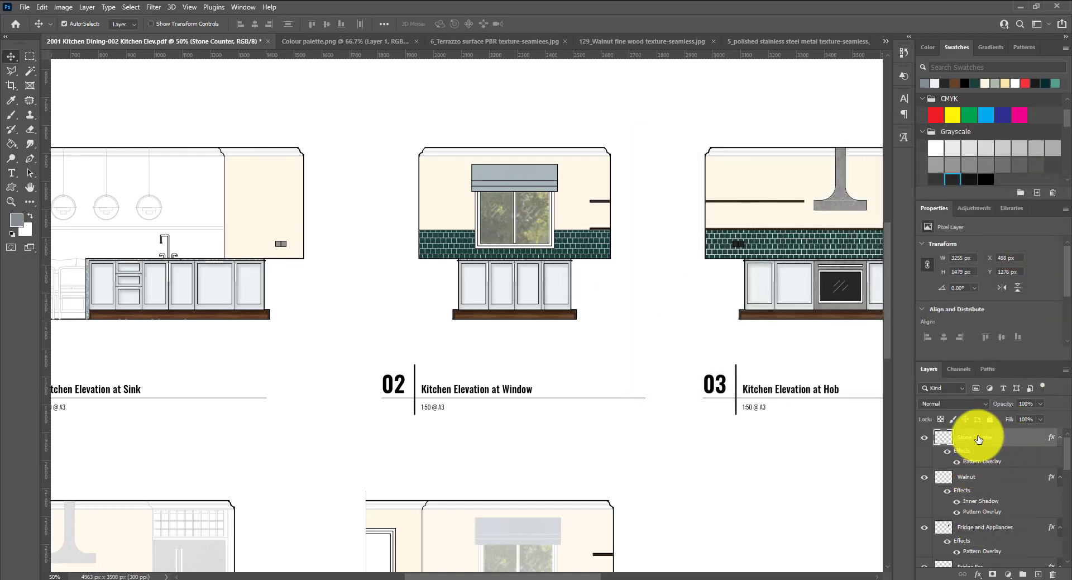
pyautogui.scroll(-4, 426, 431)
pyautogui.scroll(-3, 581, 461)
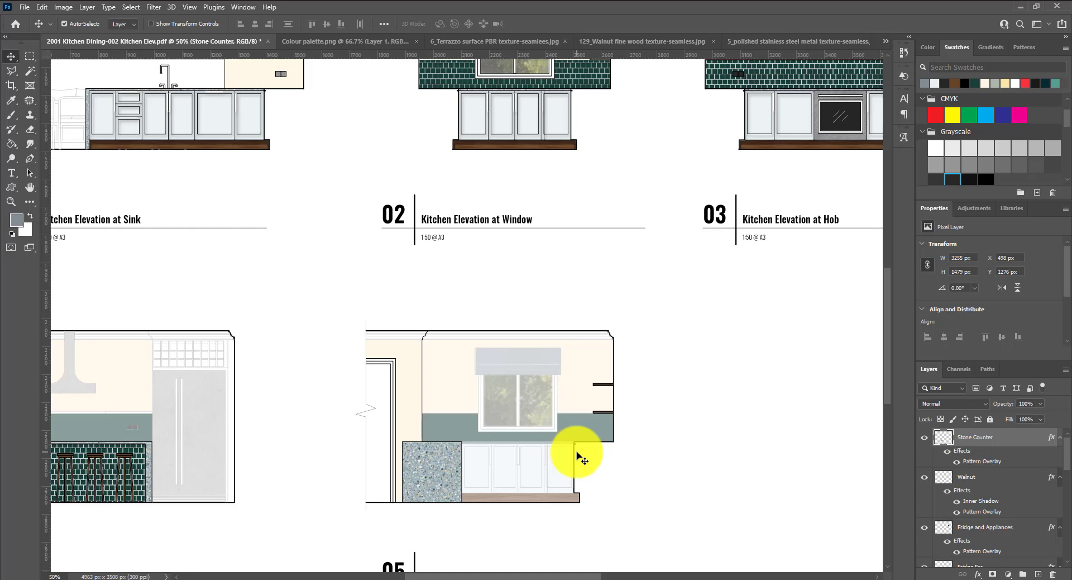
pyautogui.scroll(6, 300, 208)
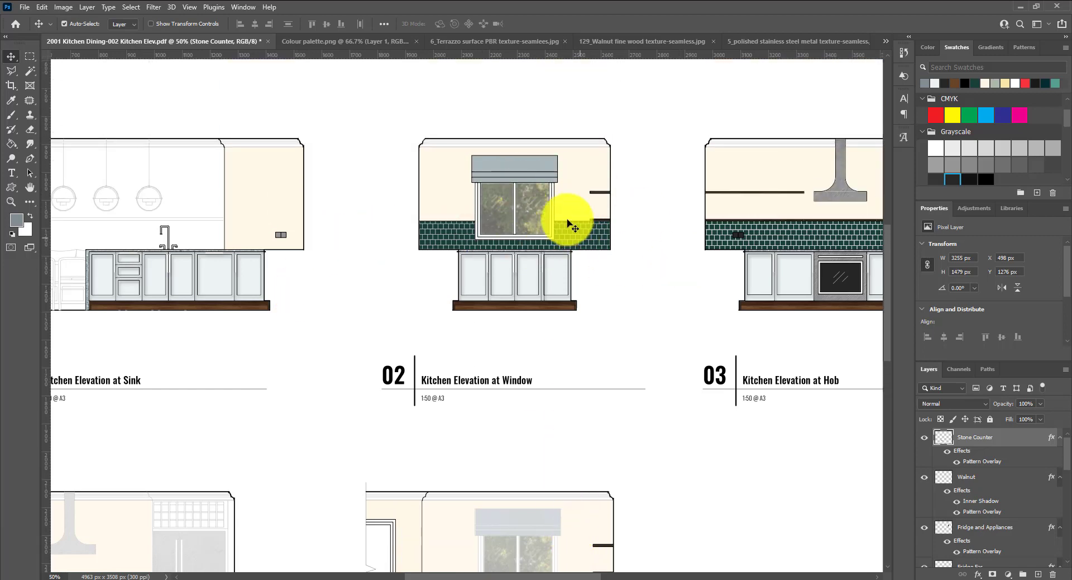
pyautogui.scroll(1, 523, 341)
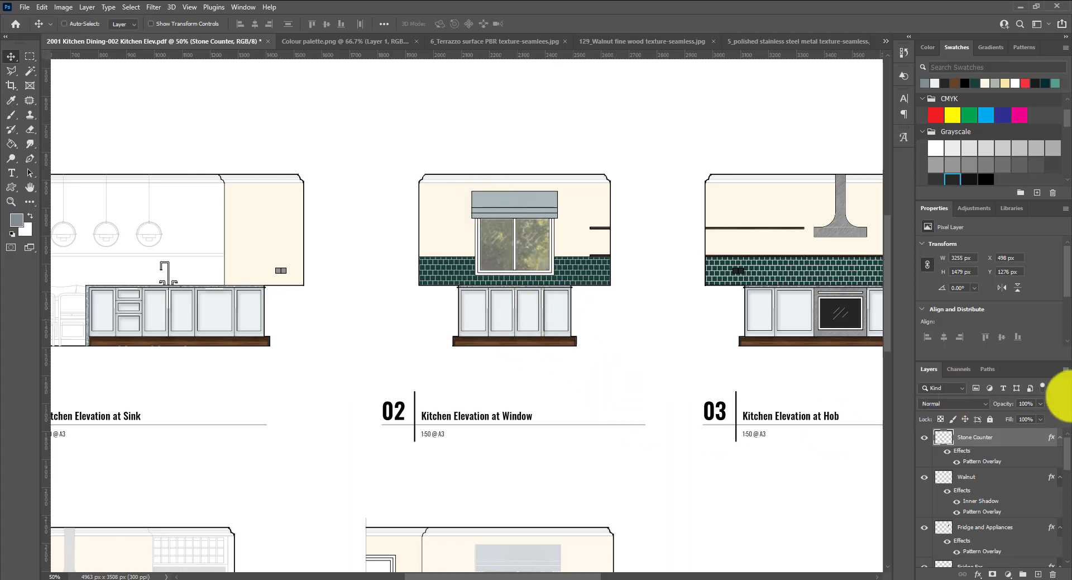
pyautogui.hotkey('ctrl', '-')
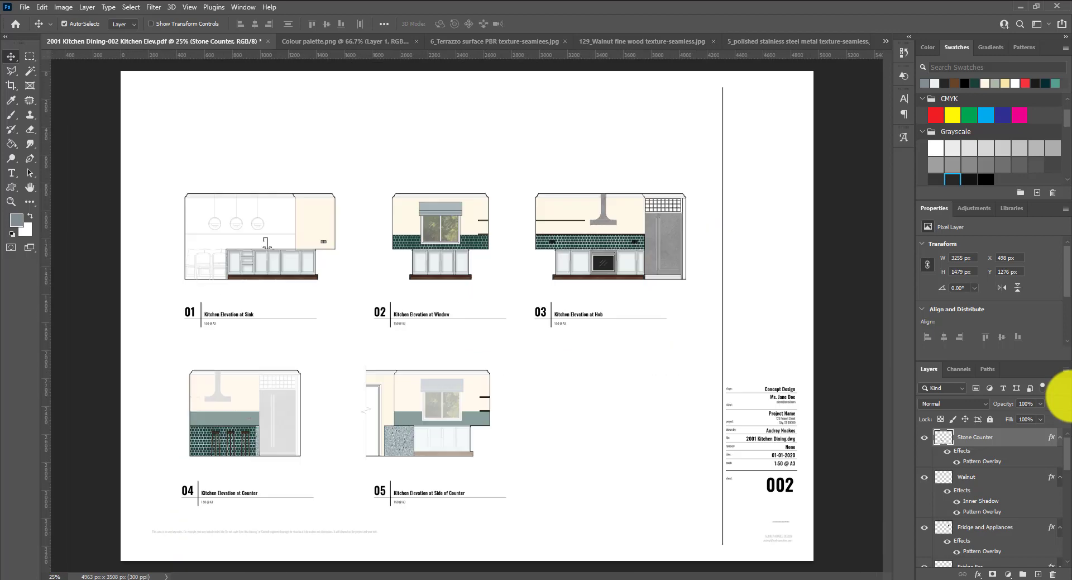
pyautogui.hotkey('ctrl', '+')
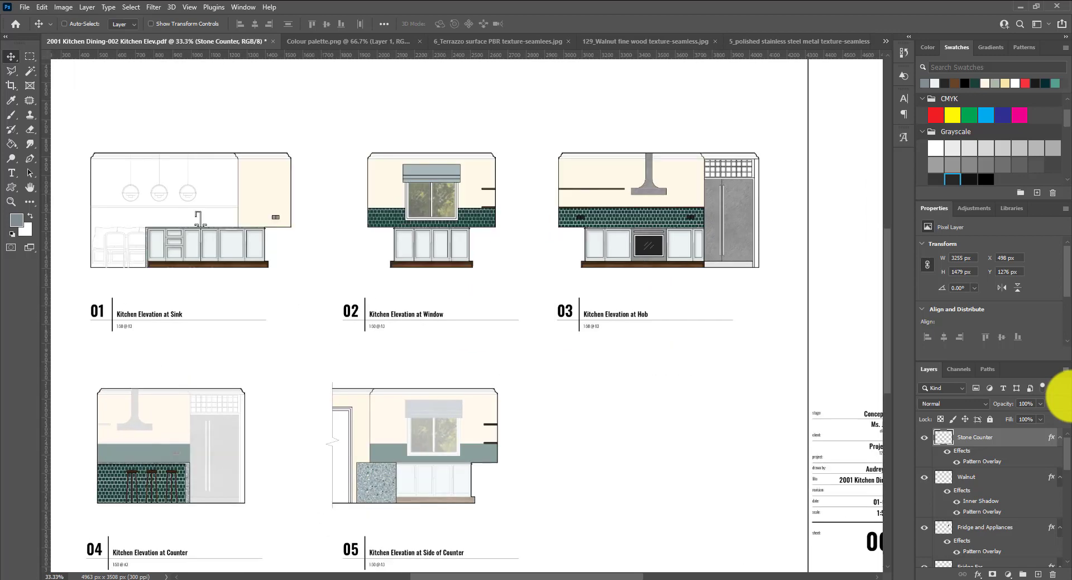
pyautogui.hotkey('ctrl', '+')
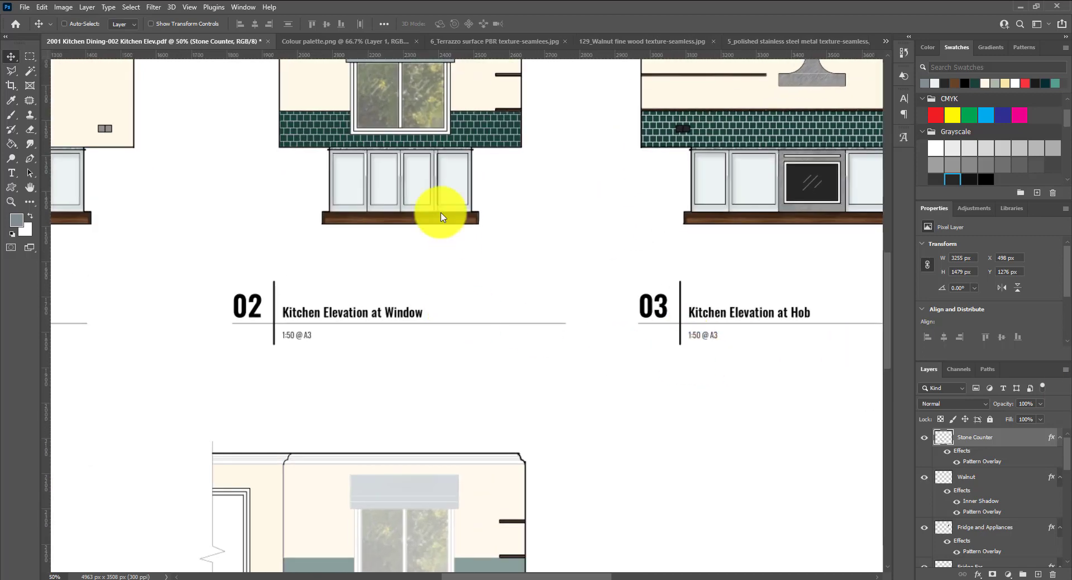
pyautogui.scroll(2, 344, 179)
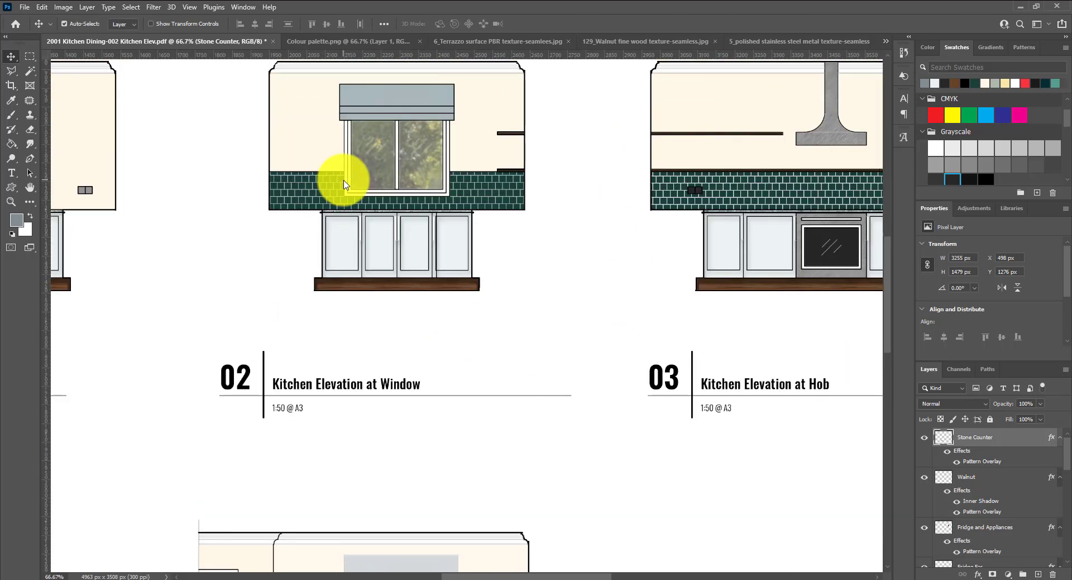
pyautogui.hotkey('ctrl', '+')
pyautogui.hotkey('ctrl', '+')
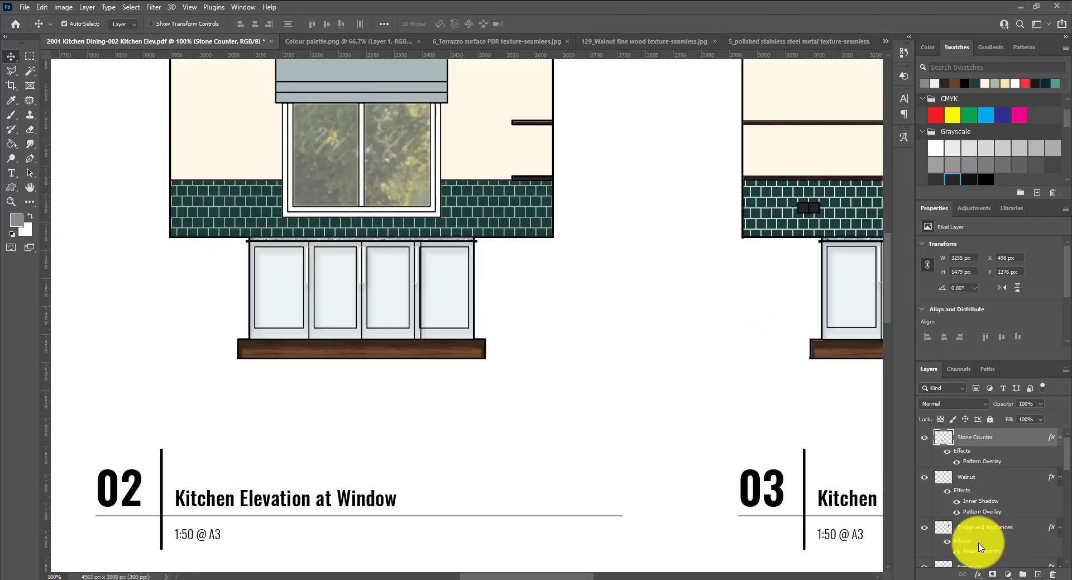
# - Give the Tile layer an Inner Bevel with 136% depth, 4 px size and a 57° angle
pyautogui.scroll(-5, 1000, 528)
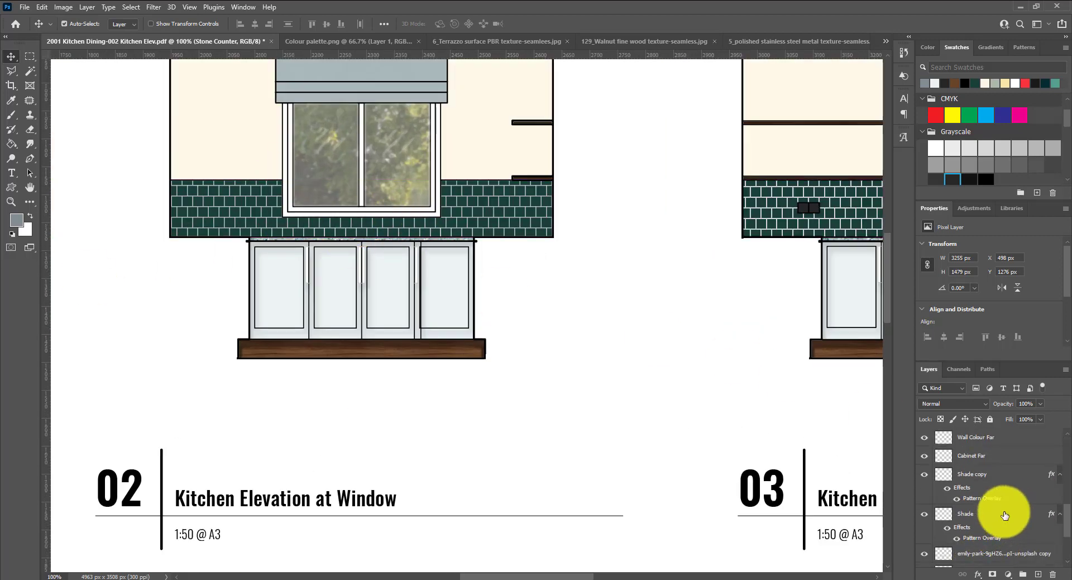
pyautogui.scroll(-5, 1005, 515)
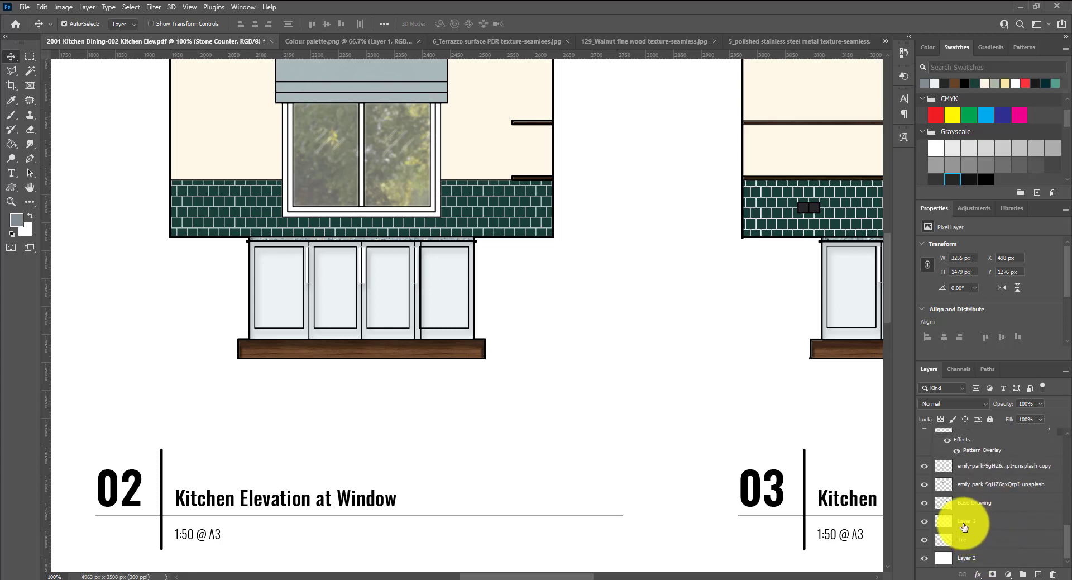
pyautogui.click(973, 540)
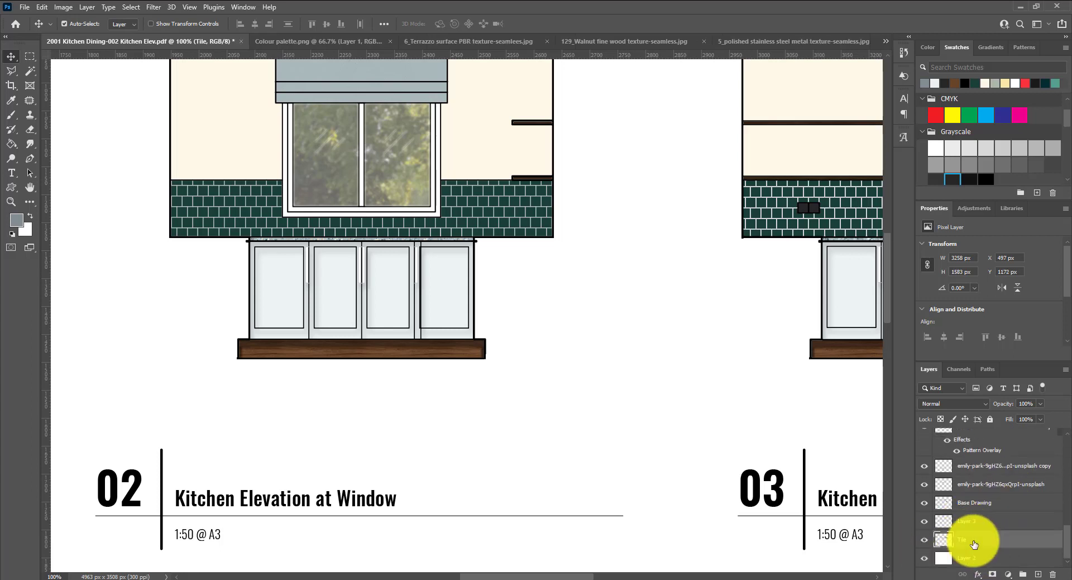
pyautogui.click(978, 573)
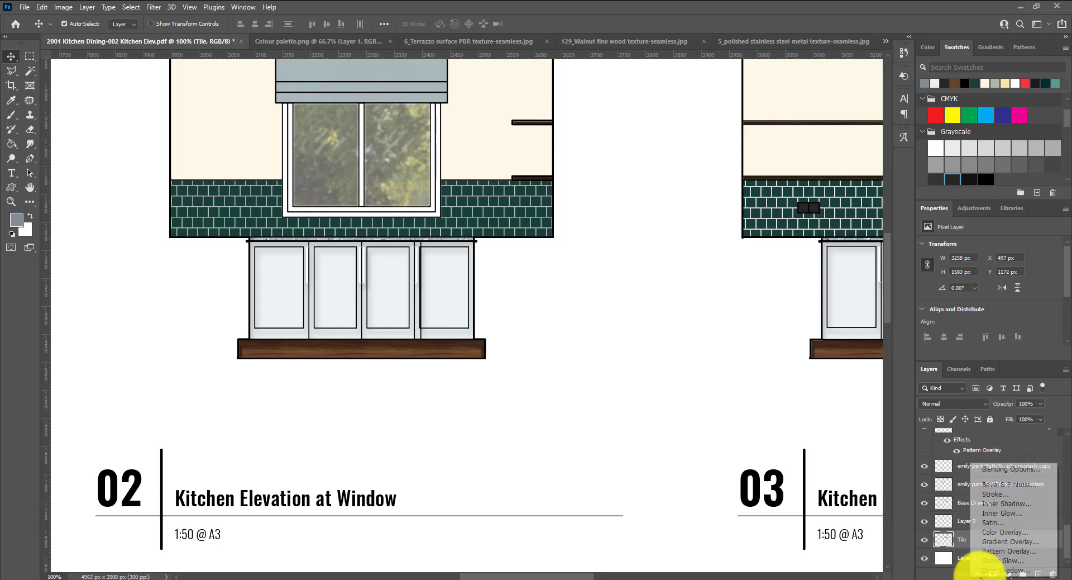
pyautogui.click(1008, 486)
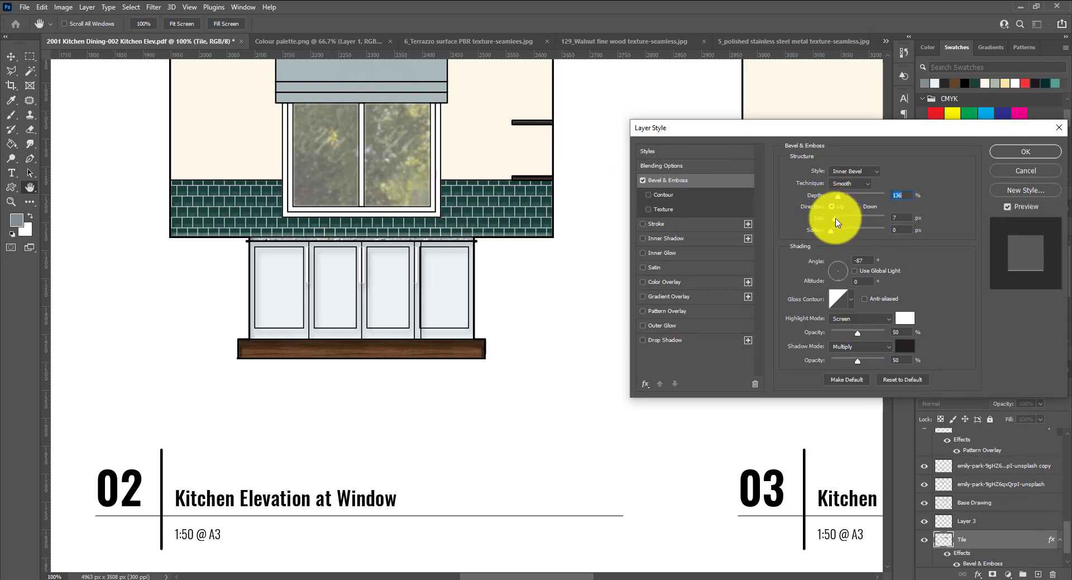
pyautogui.click(847, 269)
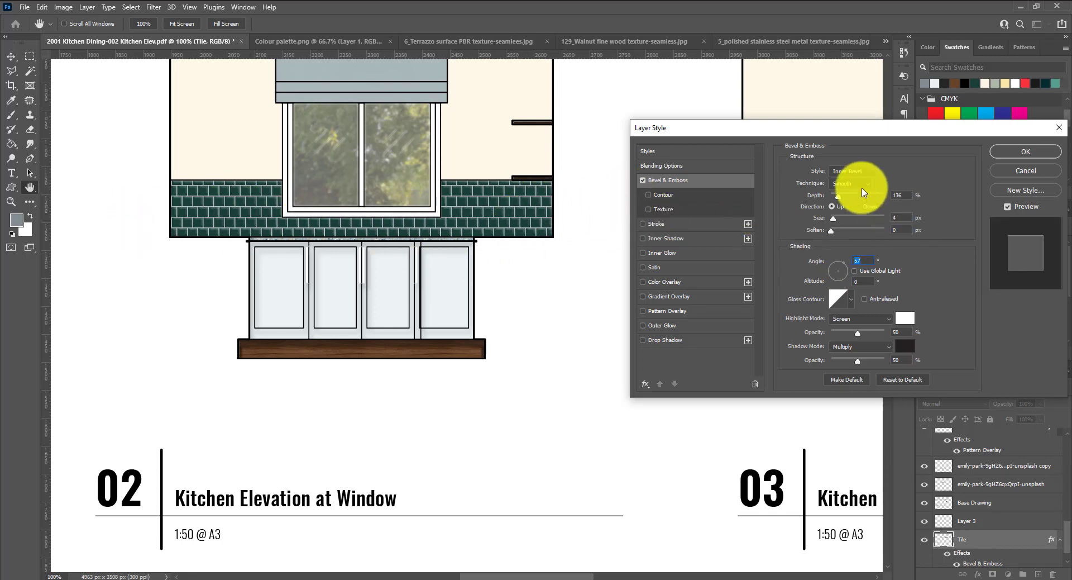
pyautogui.click(1028, 152)
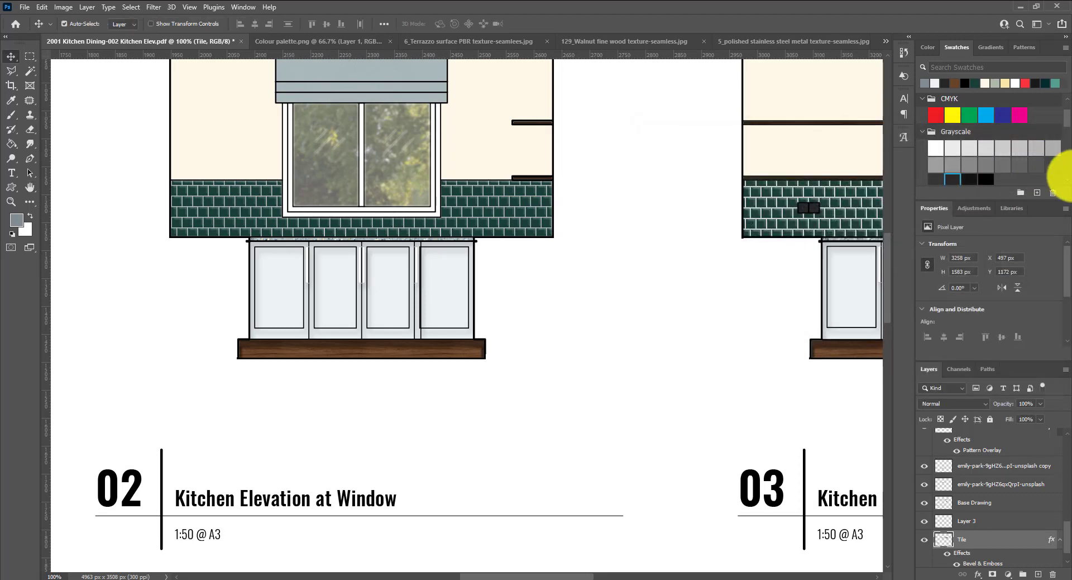
pyautogui.hotkey('ctrl', '-')
pyautogui.hotkey('ctrl', '-')
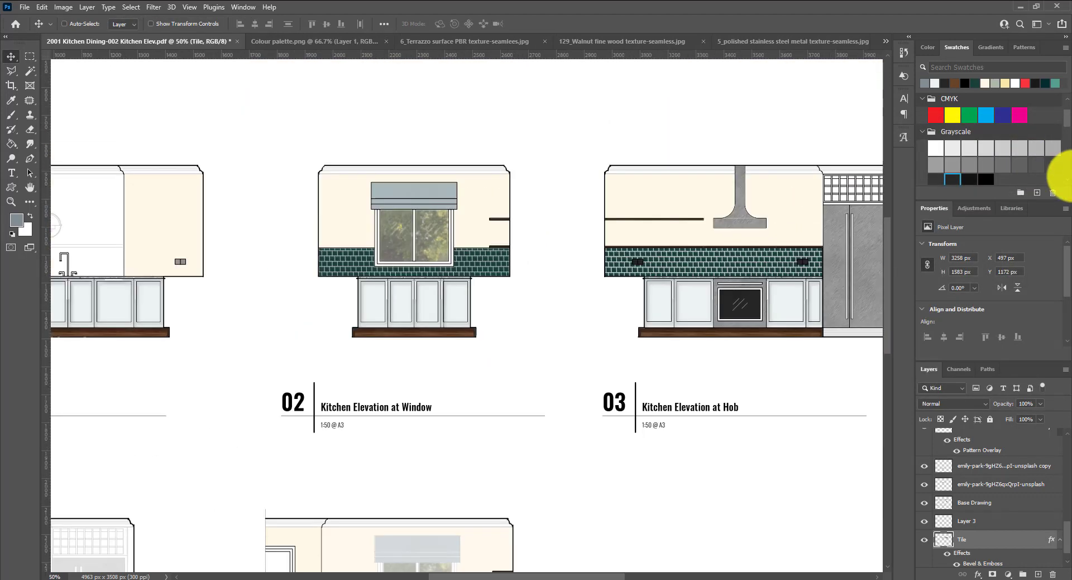
pyautogui.hotkey('ctrl', '-')
pyautogui.scroll(-2, 538, 443)
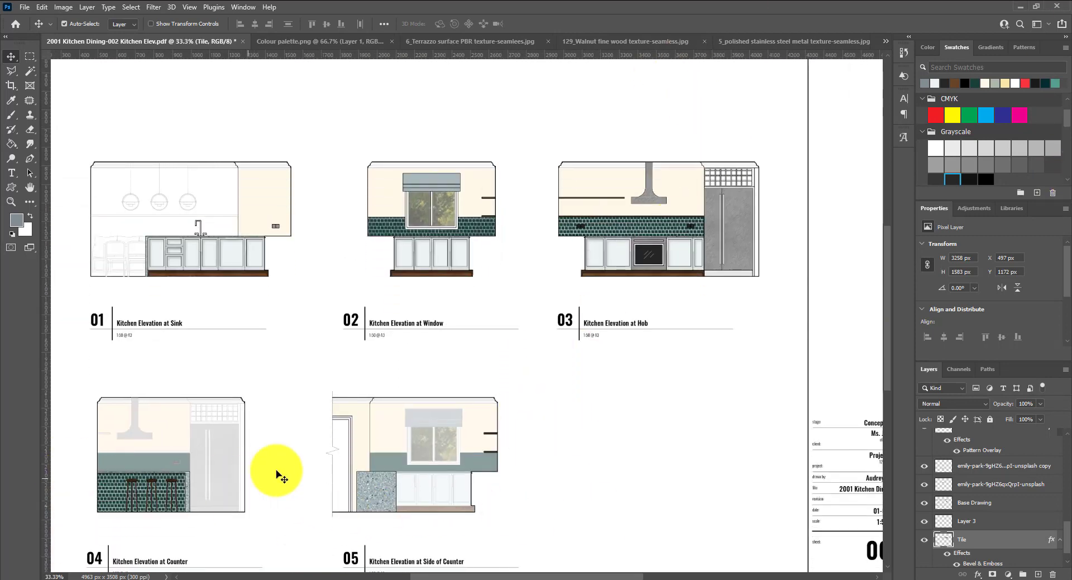
pyautogui.moveTo(495, 576); pyautogui.dragTo(466, 576)
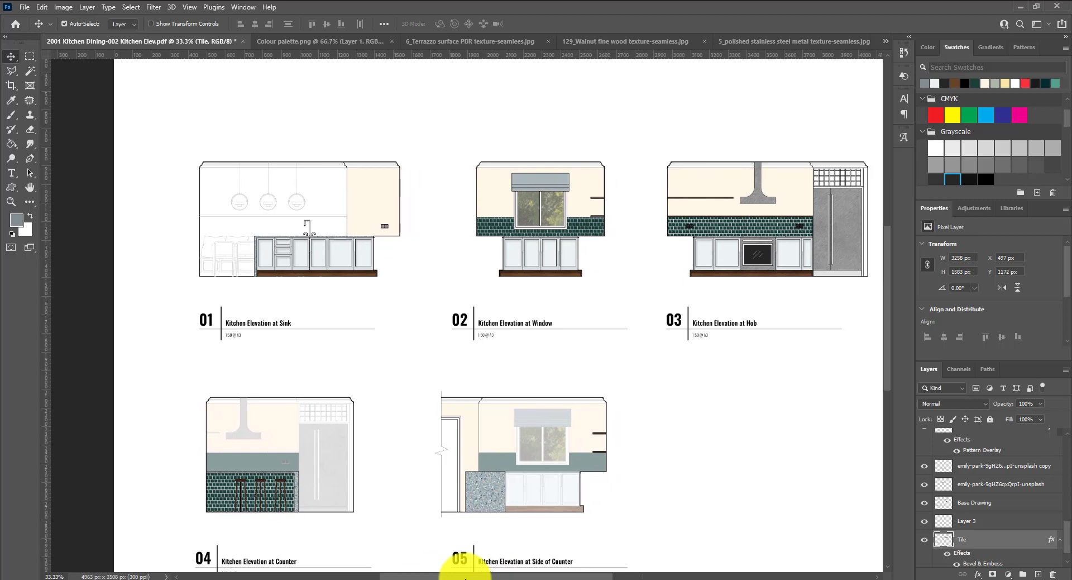
pyautogui.moveTo(465, 576); pyautogui.dragTo(484, 576)
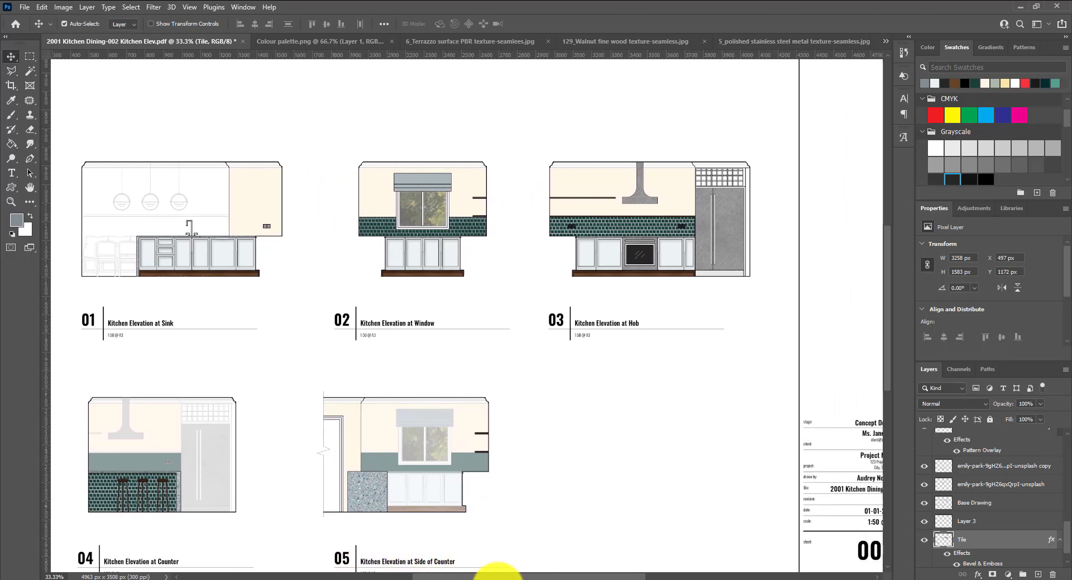
# - Open and check the Plinth Far layer's style settings
pyautogui.rightClick(963, 505)
pyautogui.click(957, 318)
pyautogui.rightClick(1005, 523)
pyautogui.click(869, 378)
pyautogui.doubleClick(970, 521)
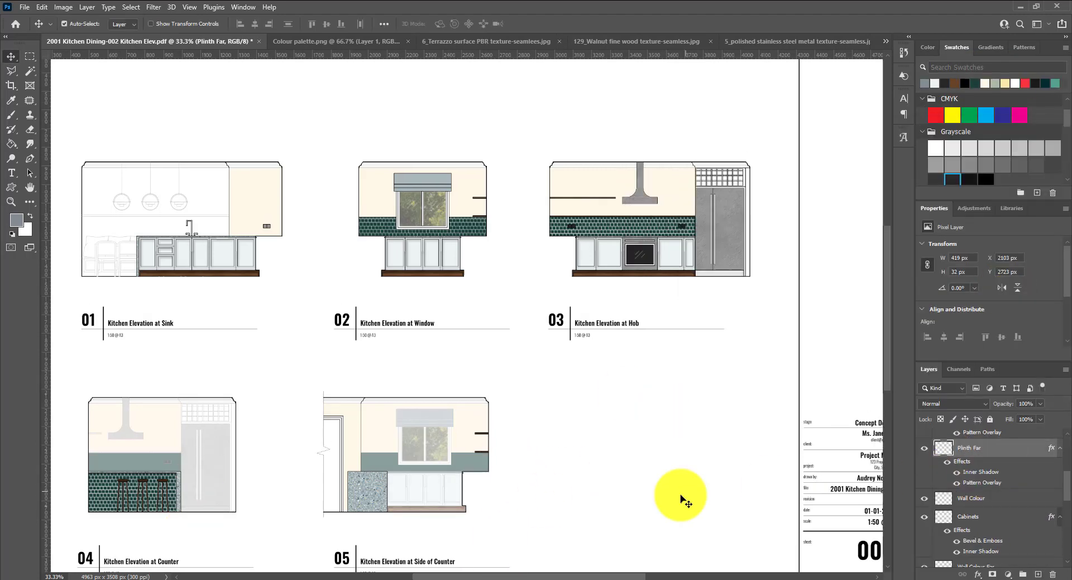
# - Zoom in on the Hob elevation and marquee-select its fridge column on the Base Drawing layer
pyautogui.scroll(1, 682, 498)
pyautogui.hotkey('ctrl', '+')
pyautogui.hotkey('ctrl', '+')
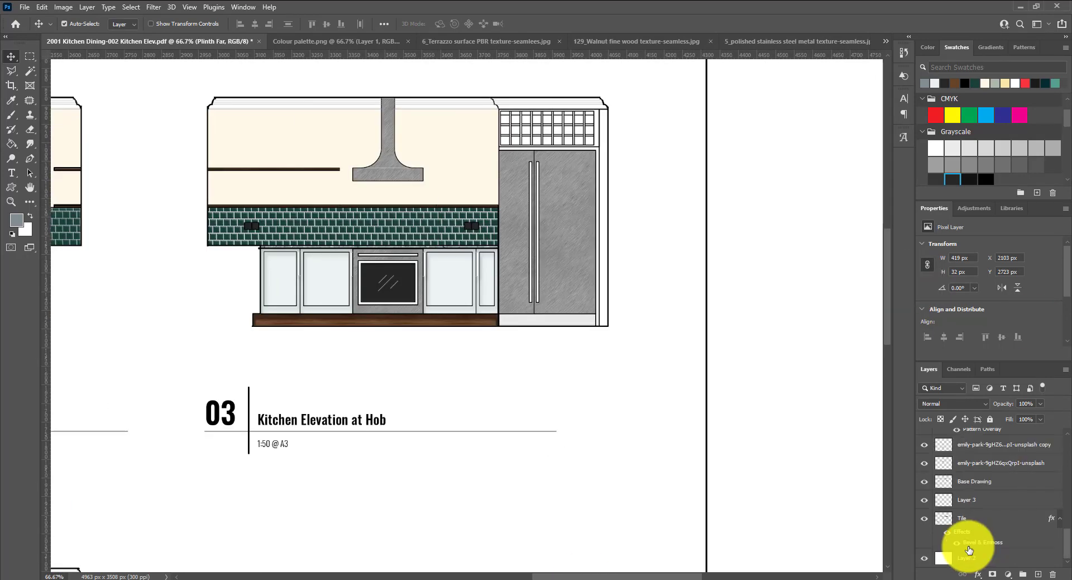
pyautogui.scroll(2, 924, 109)
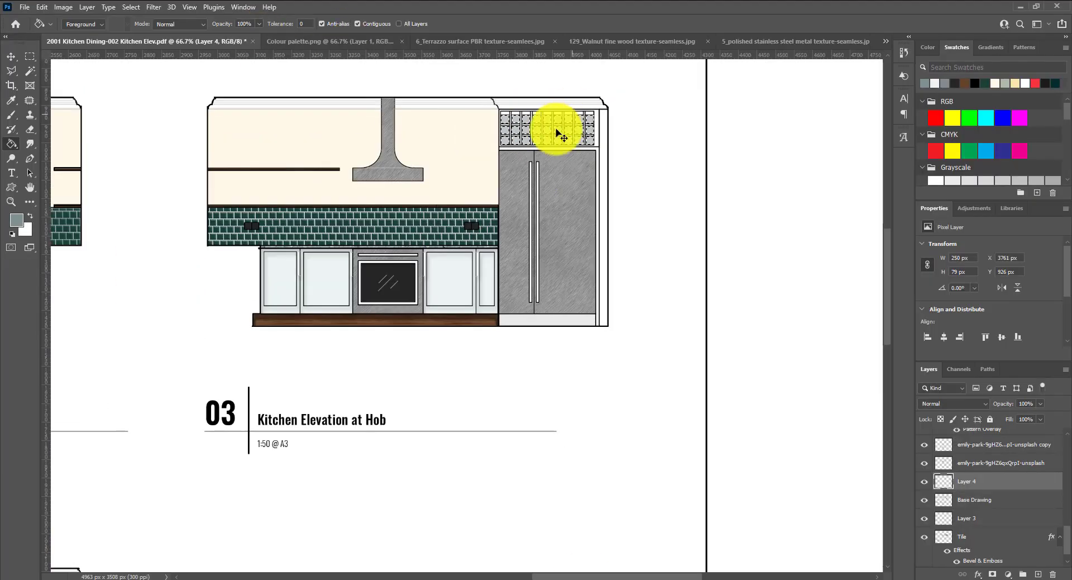
pyautogui.click(1000, 499)
pyautogui.press('m')
pyautogui.moveTo(609, 109); pyautogui.dragTo(499, 325)
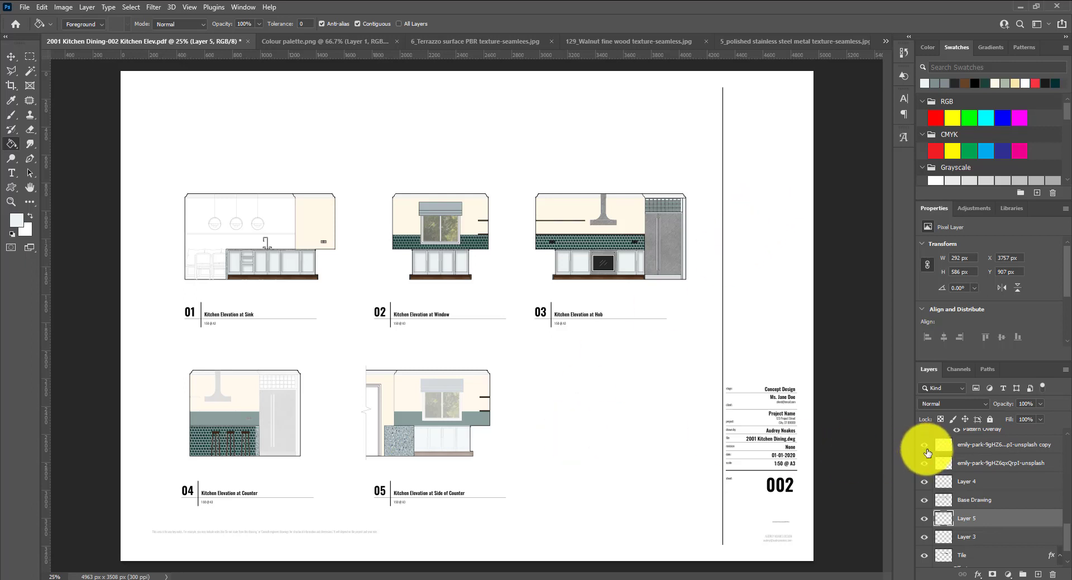
# - Group all layers from Stone Counter to Layer 2 into Group 1 and duplicate the group
pyautogui.scroll(-2, 1068, 547)
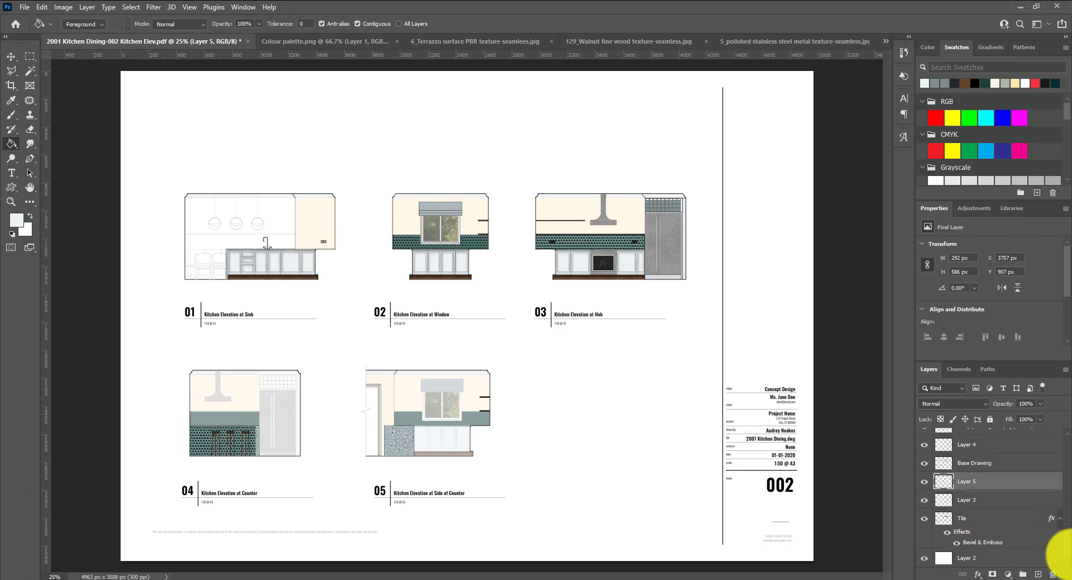
pyautogui.click(987, 560)
pyautogui.scroll(6, 986, 553)
pyautogui.keyDown('shift'); pyautogui.click(981, 441); pyautogui.keyUp('shift')
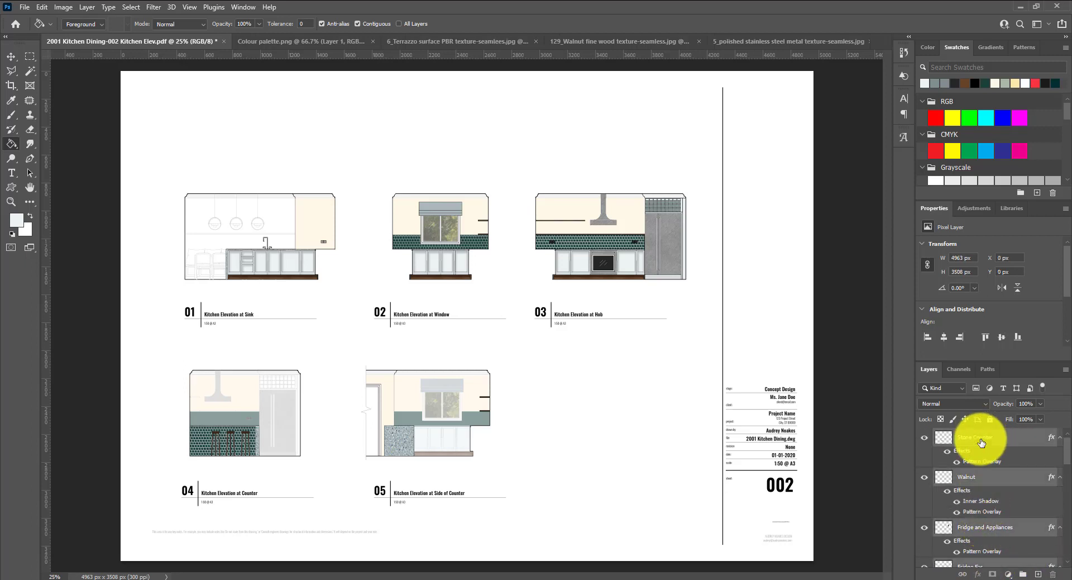
pyautogui.hotkey('ctrl', 'g')
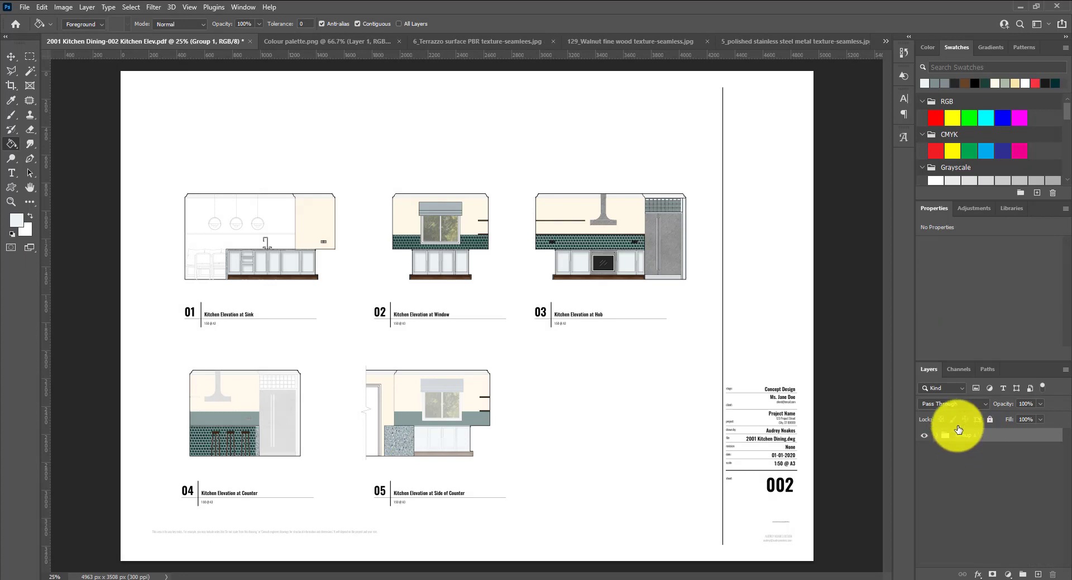
pyautogui.hotkey('ctrl', 'j')
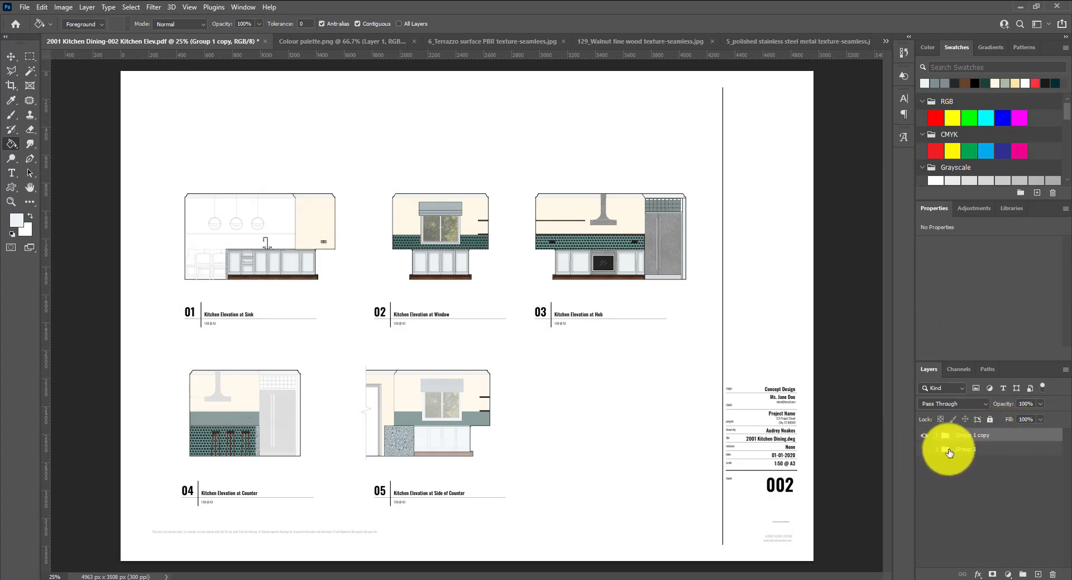
# - Hide Group 1 and merge Group 1 copy into a single layer
pyautogui.click(925, 449)
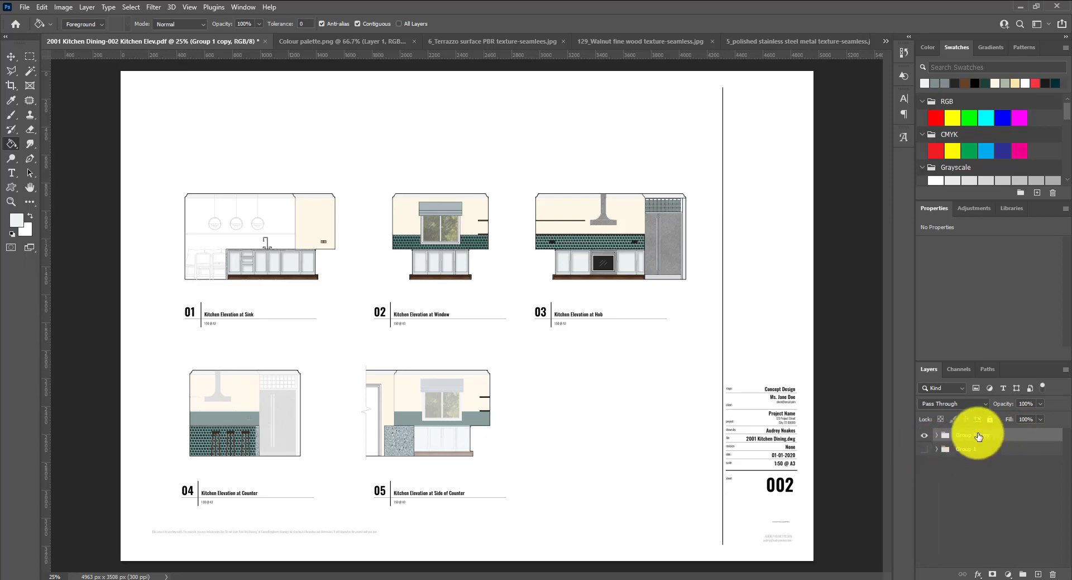
pyautogui.rightClick(978, 436)
pyautogui.click(930, 494)
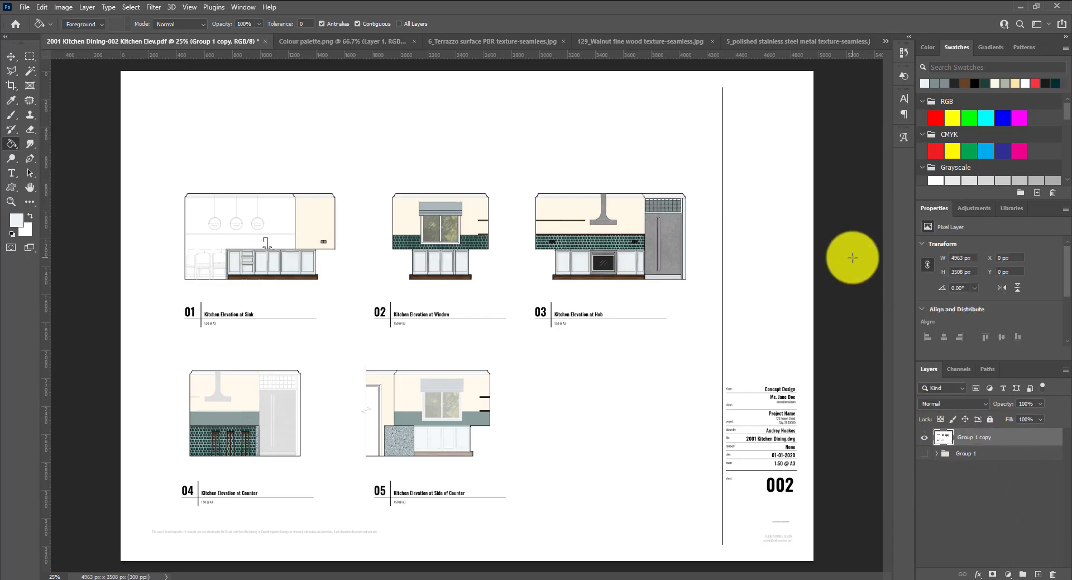
pyautogui.hotkey('ctrl', '+')
pyautogui.hotkey('ctrl', '+')
pyautogui.hotkey('ctrl', '+')
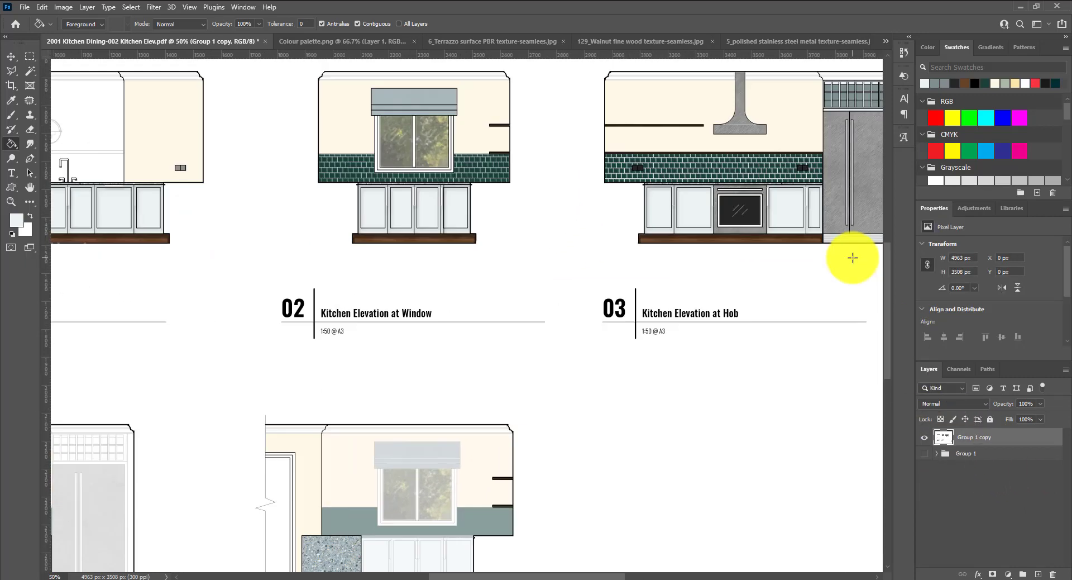
pyautogui.scroll(5, 290, 234)
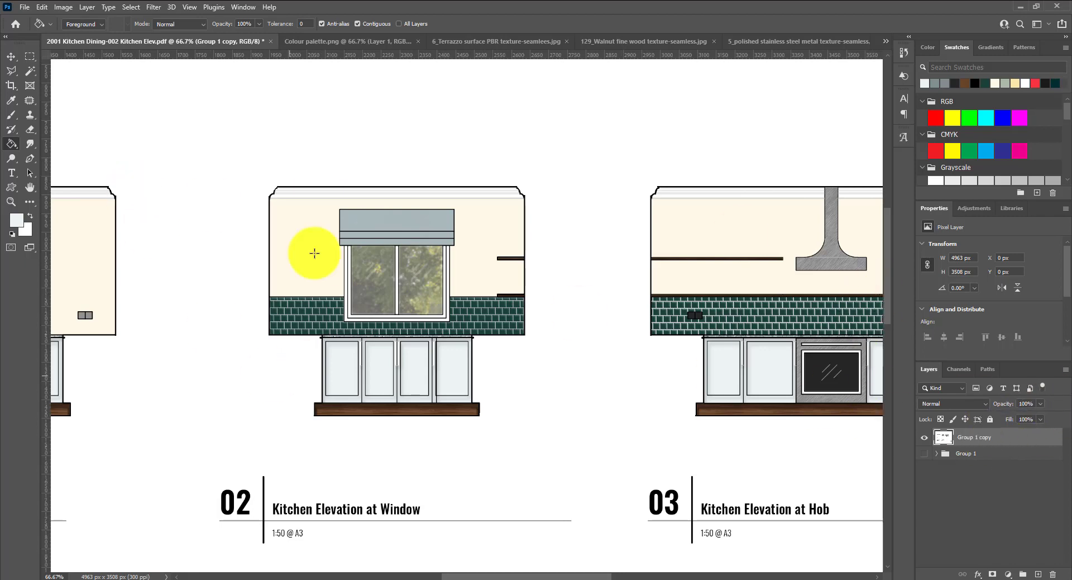
# - Draw a rectangular selection around the Kitchen Elevation at Window
pyautogui.press('m')
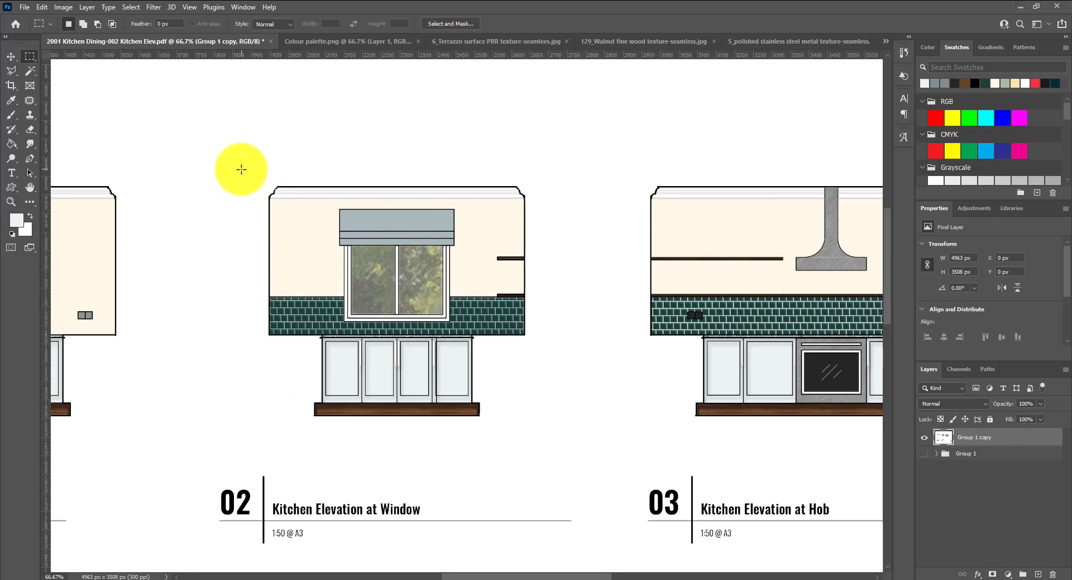
pyautogui.moveTo(241, 169); pyautogui.dragTo(555, 441)
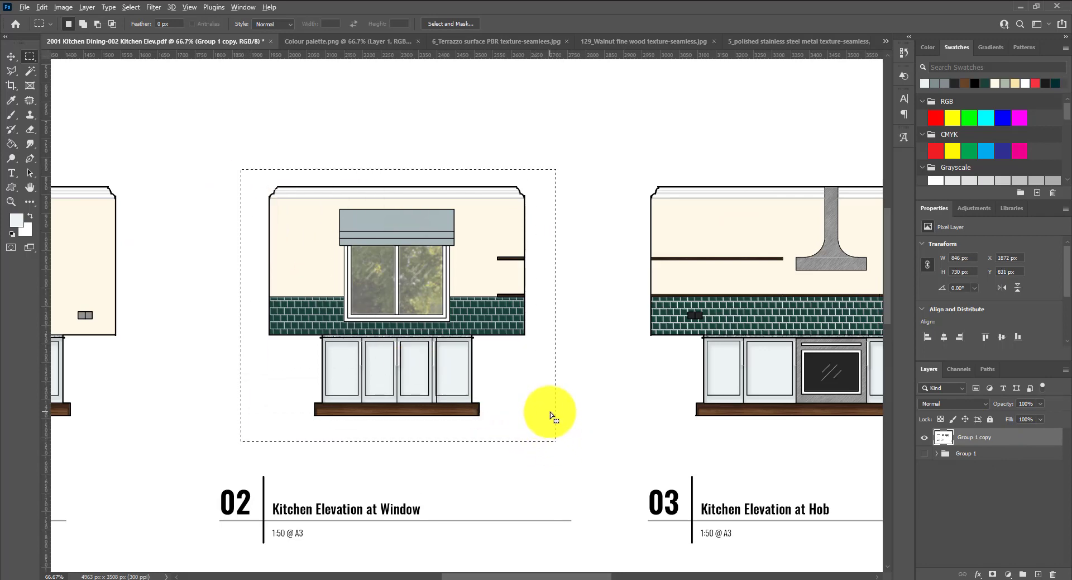
pyautogui.hotkey('alt', 'w')
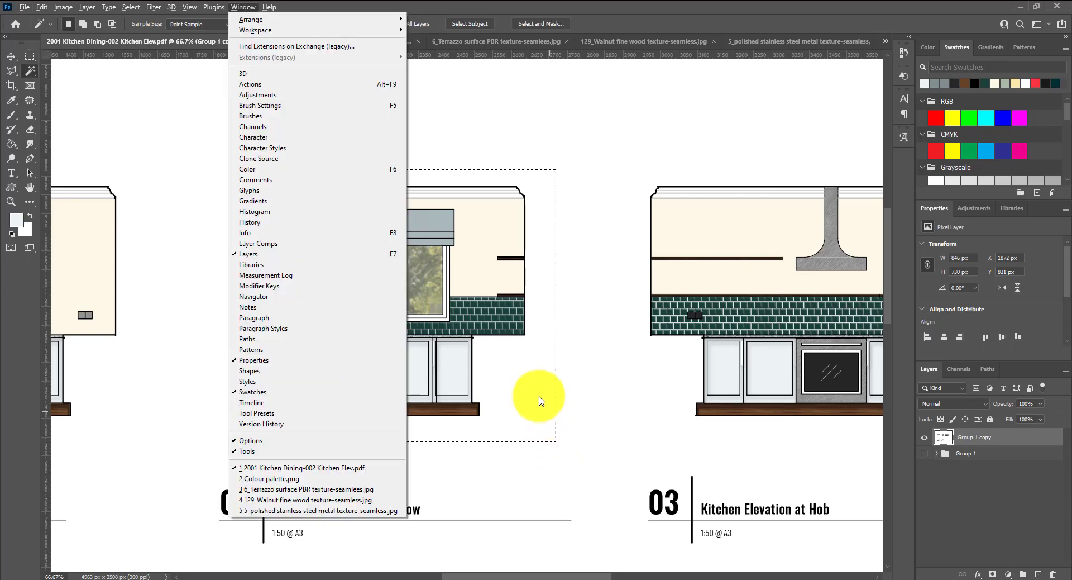
pyautogui.click(578, 439)
pyautogui.hotkey('alt', 'w')
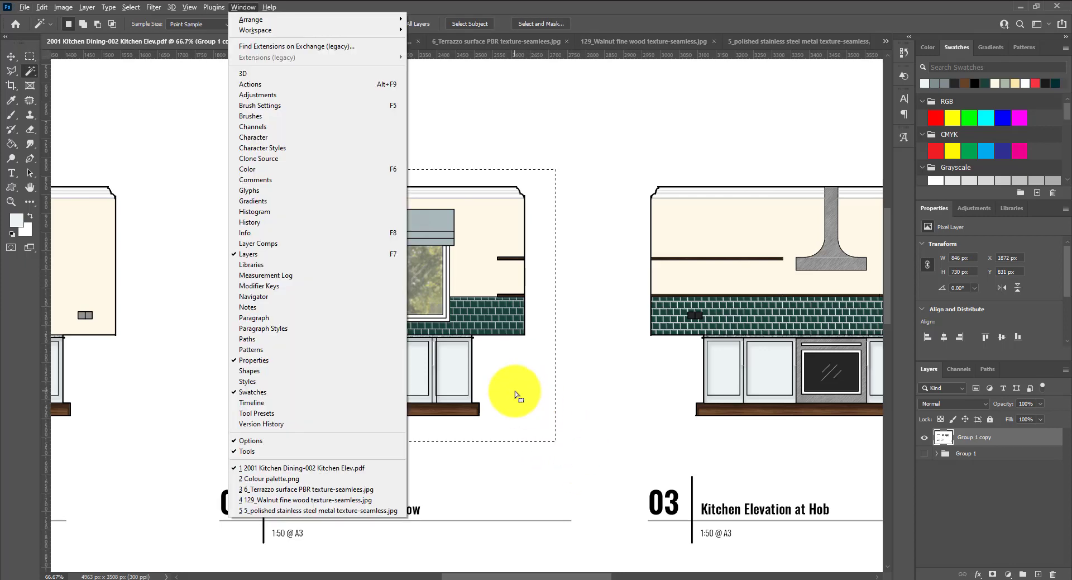
pyautogui.press('k')
pyautogui.press('Escape')
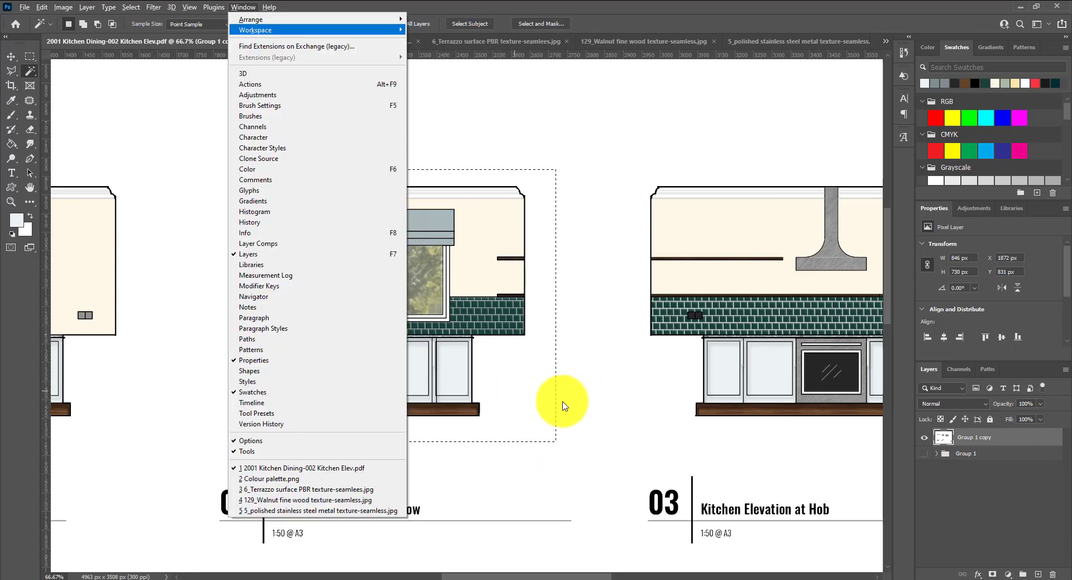
pyautogui.press('Escape')
# - Subtract the white background from the selection with the Magic Wand, then pick the Dodge Tool
pyautogui.click(574, 407)
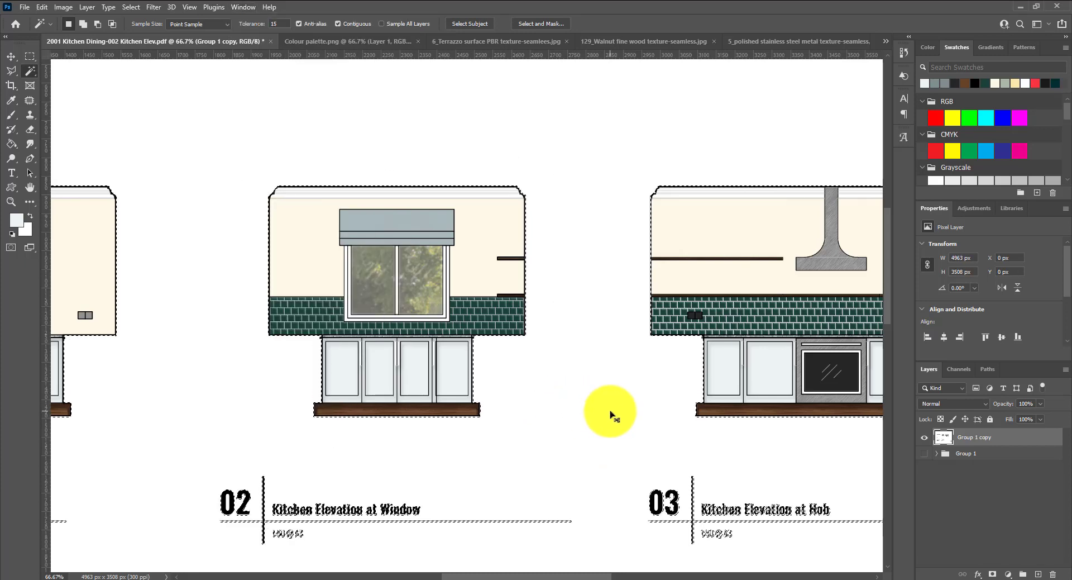
pyautogui.hotkey('ctrl', 'z')
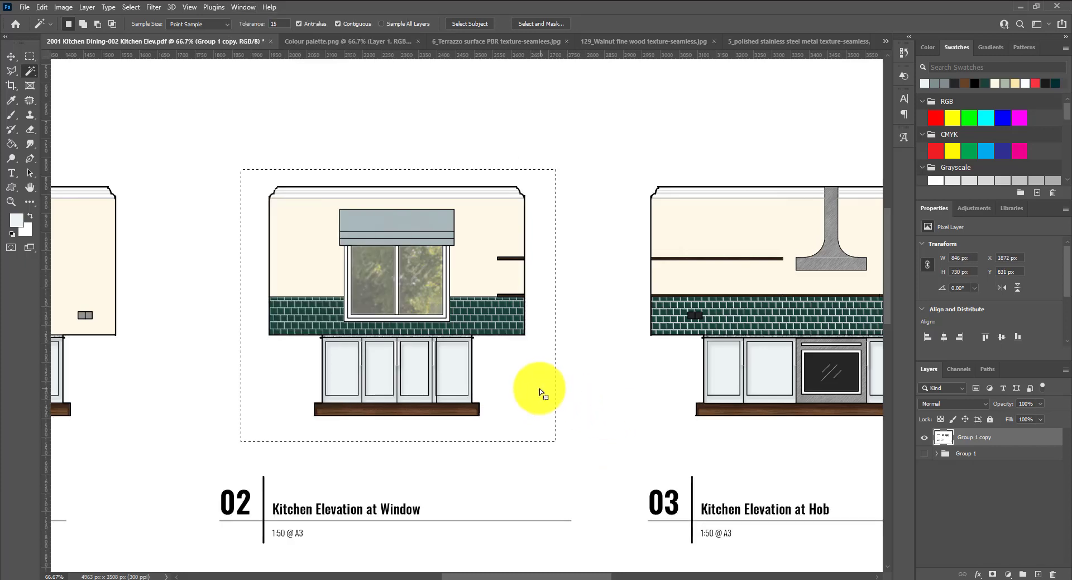
pyautogui.keyDown('alt'); pyautogui.click(532, 370); pyautogui.keyUp('alt')
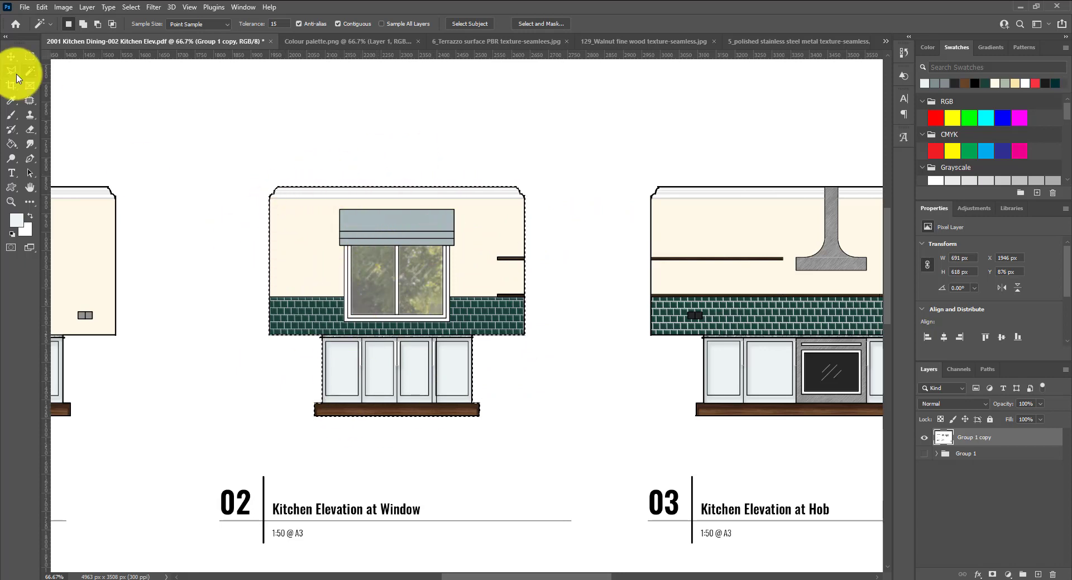
pyautogui.moveTo(12, 160); pyautogui.dragTo(54, 156)
# - Set the toning brush to 44 px, switch to Burn, then enlarge the brush to 62 px
pyautogui.click(77, 24)
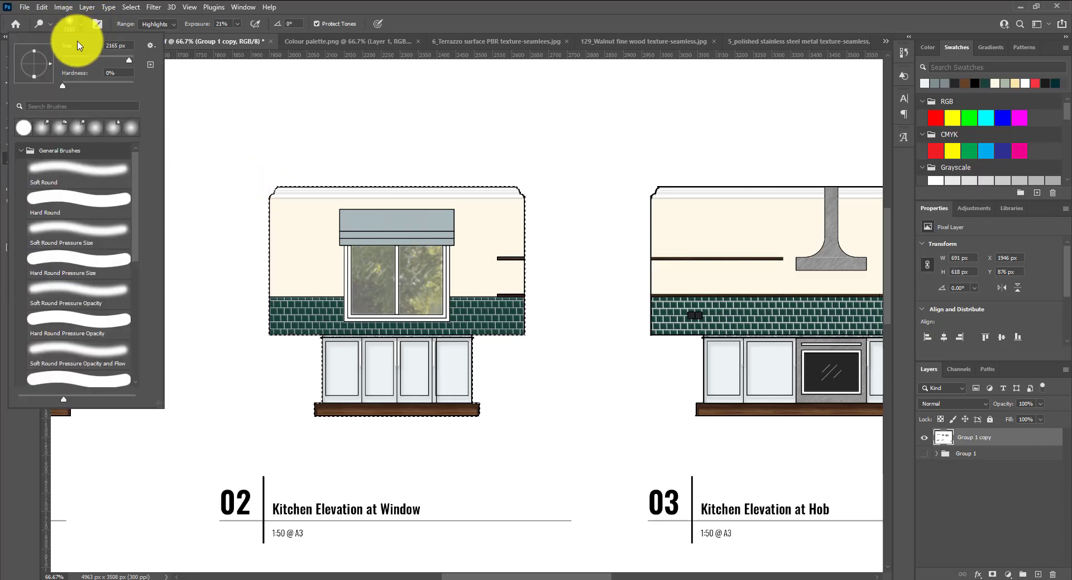
pyautogui.moveTo(85, 59); pyautogui.dragTo(78, 59)
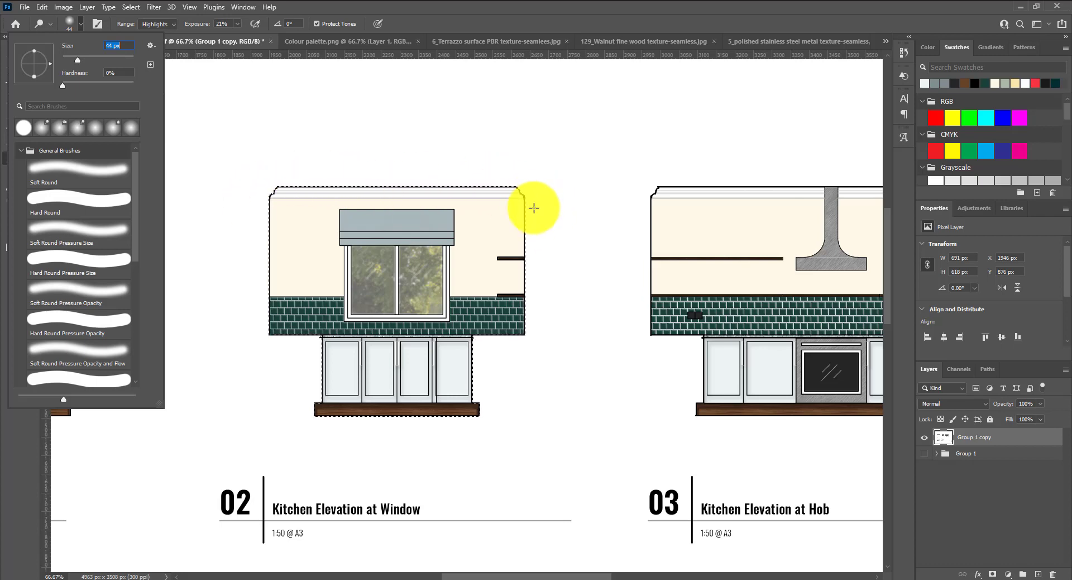
pyautogui.press('Return')
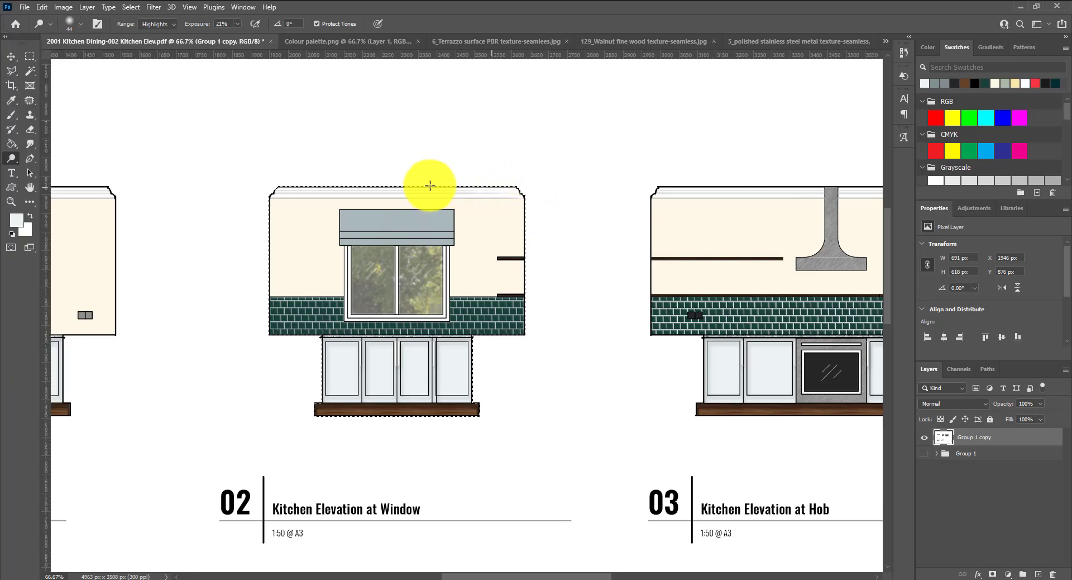
pyautogui.rightClick(11, 158)
pyautogui.click(45, 167)
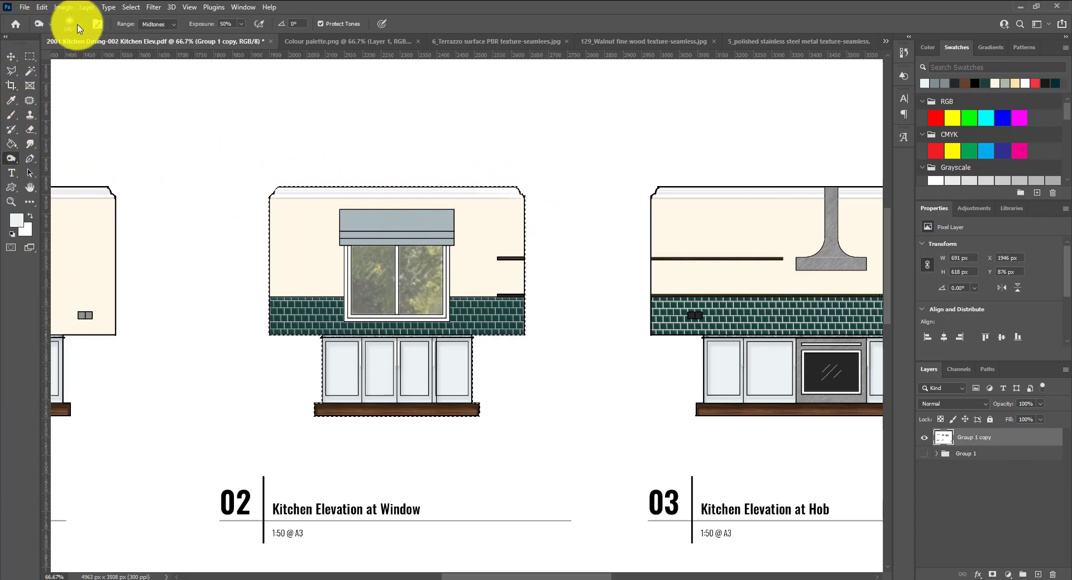
pyautogui.click(80, 23)
pyautogui.click(78, 60)
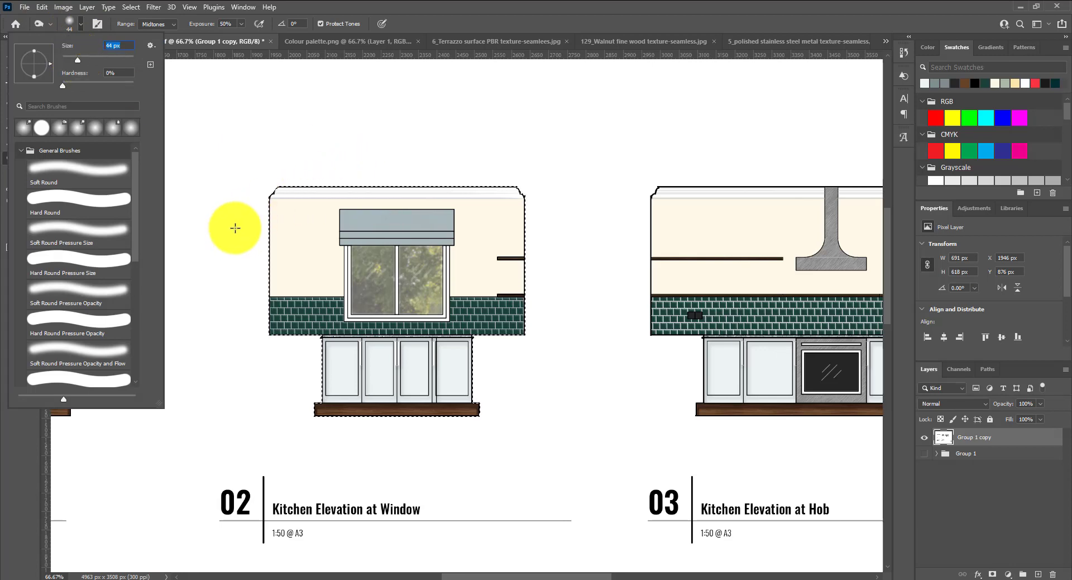
pyautogui.click(243, 214)
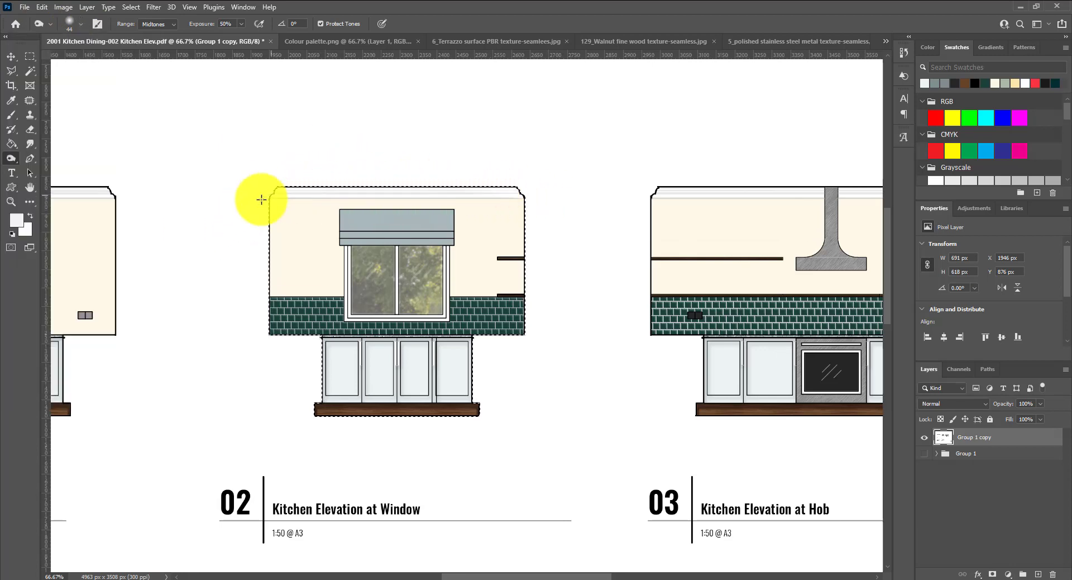
pyautogui.click(80, 24)
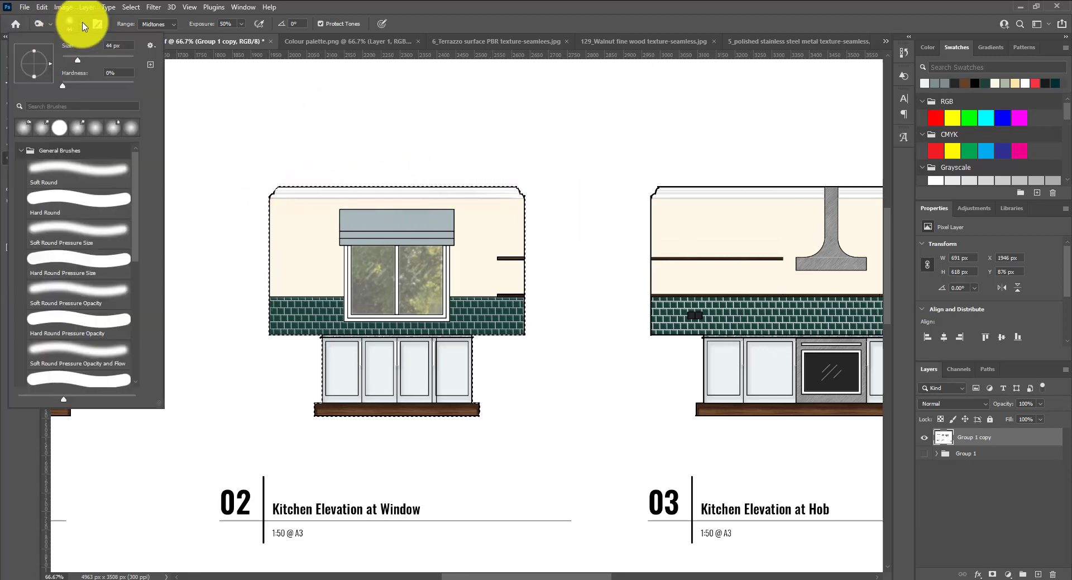
pyautogui.click(84, 60)
pyautogui.click(239, 216)
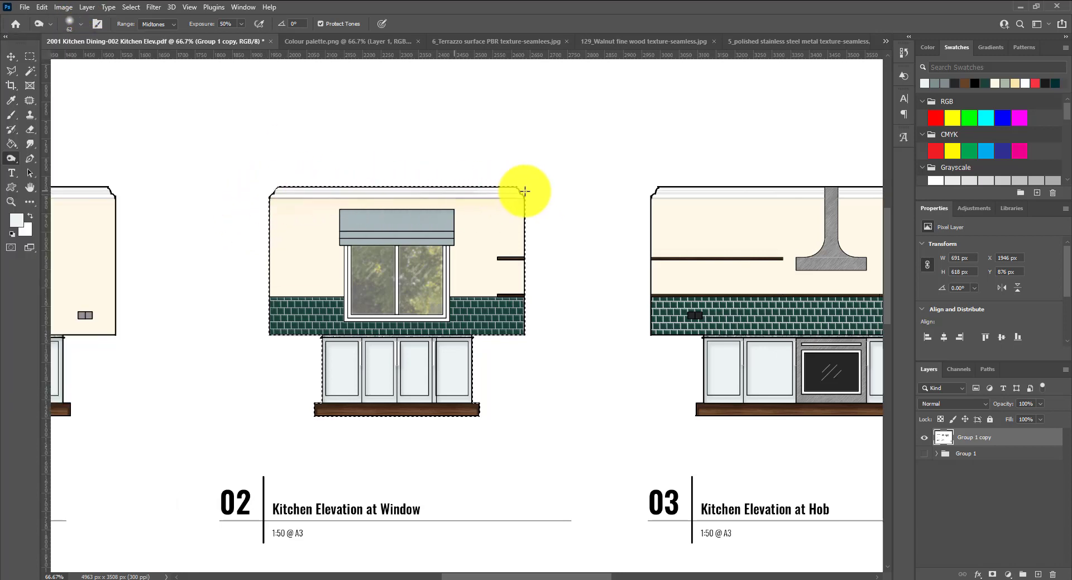
# - Shade along the top of the wall, zoom to 100%, and reduce the brush to 39 px
pyautogui.moveTo(521, 209)
pyautogui.mouseDown()
pyautogui.moveTo(447, 186)
pyautogui.moveTo(309, 185)
pyautogui.moveTo(253, 196)
pyautogui.moveTo(232, 215)
pyautogui.moveTo(367, 197)
pyautogui.moveTo(532, 194)
pyautogui.moveTo(233, 193)
pyautogui.moveTo(175, 203)
pyautogui.moveTo(453, 205)
pyautogui.moveTo(560, 218)
pyautogui.moveTo(536, 297)
pyautogui.moveTo(548, 265)
pyautogui.moveTo(497, 265)
pyautogui.moveTo(507, 264)
pyautogui.moveTo(545, 267)
pyautogui.moveTo(516, 318)
pyautogui.moveTo(501, 300)
pyautogui.moveTo(532, 302)
pyautogui.moveTo(523, 270)
pyautogui.moveTo(504, 258)
pyautogui.moveTo(622, 333)
pyautogui.moveTo(367, 215)
pyautogui.moveTo(367, 228)
pyautogui.moveTo(526, 191)
pyautogui.mouseUp()
pyautogui.hotkey('ctrl', '1')
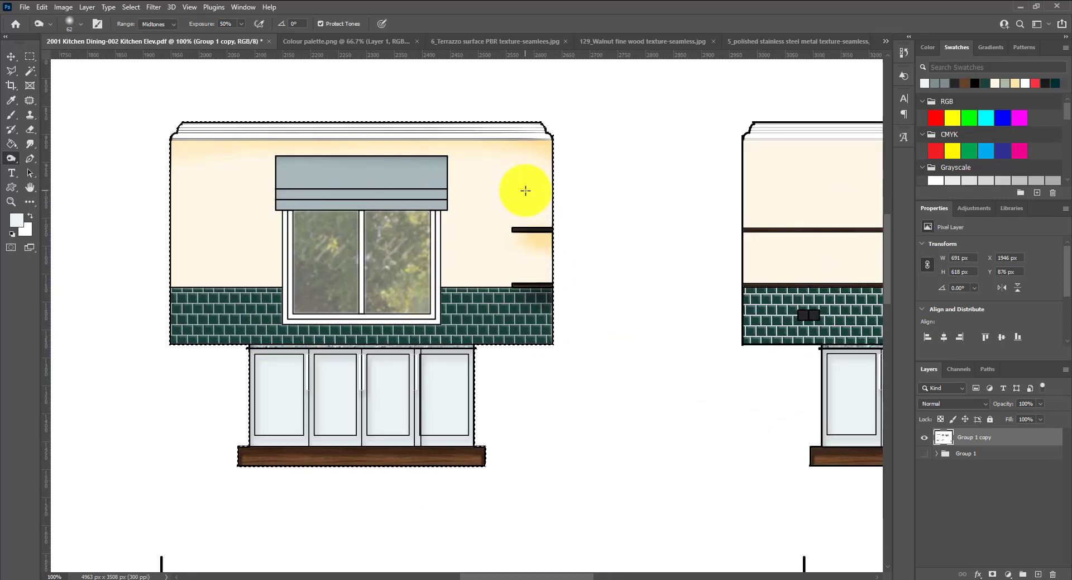
pyautogui.click(81, 23)
pyautogui.moveTo(81, 60); pyautogui.dragTo(78, 60)
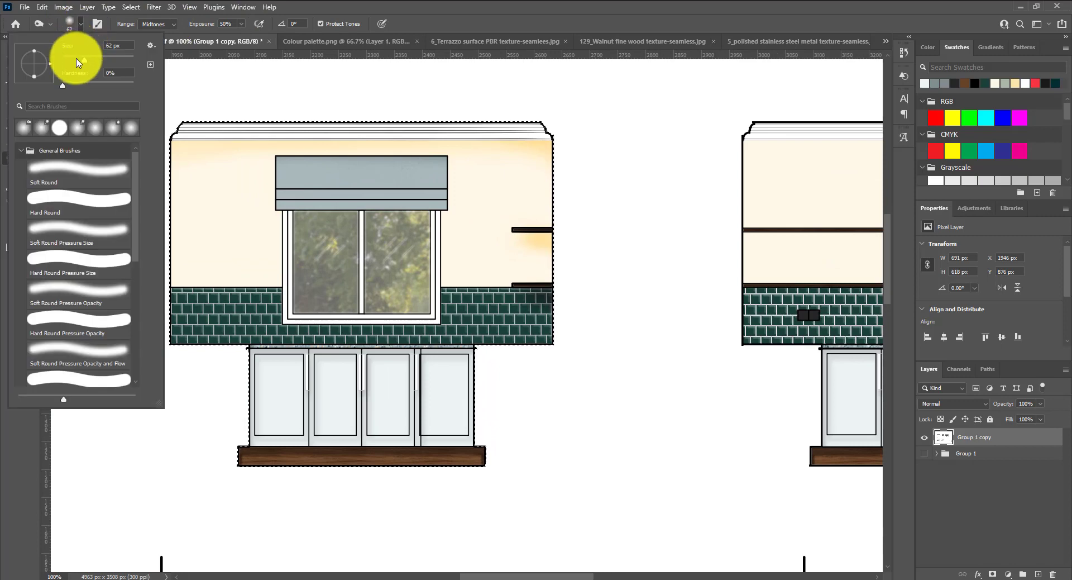
pyautogui.click(281, 186)
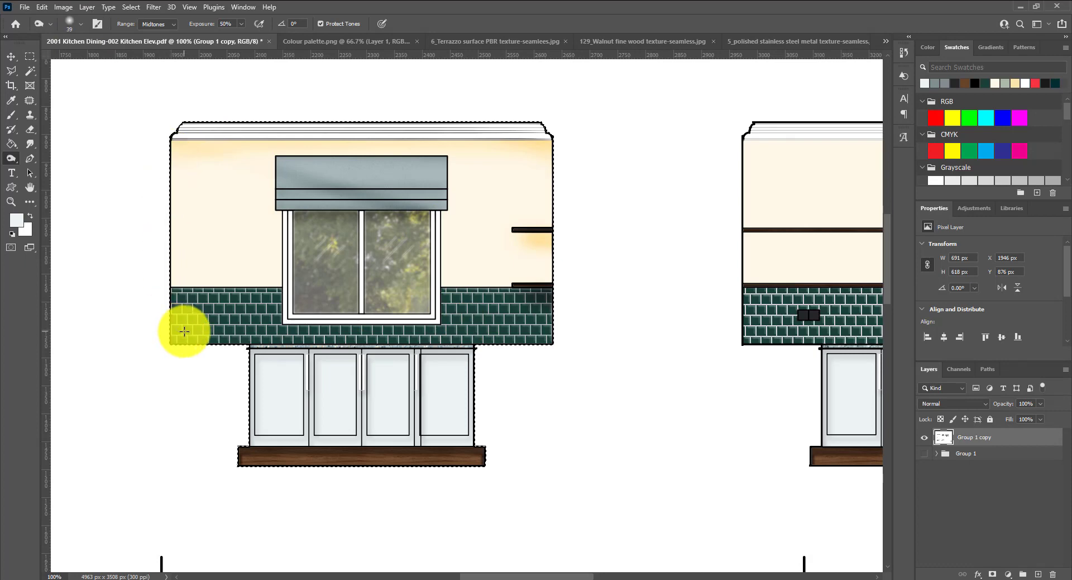
# - Dodge the wall's left edge, then at 50% zoom lighten the middle elevation's wall and cabinets
pyautogui.press('m')
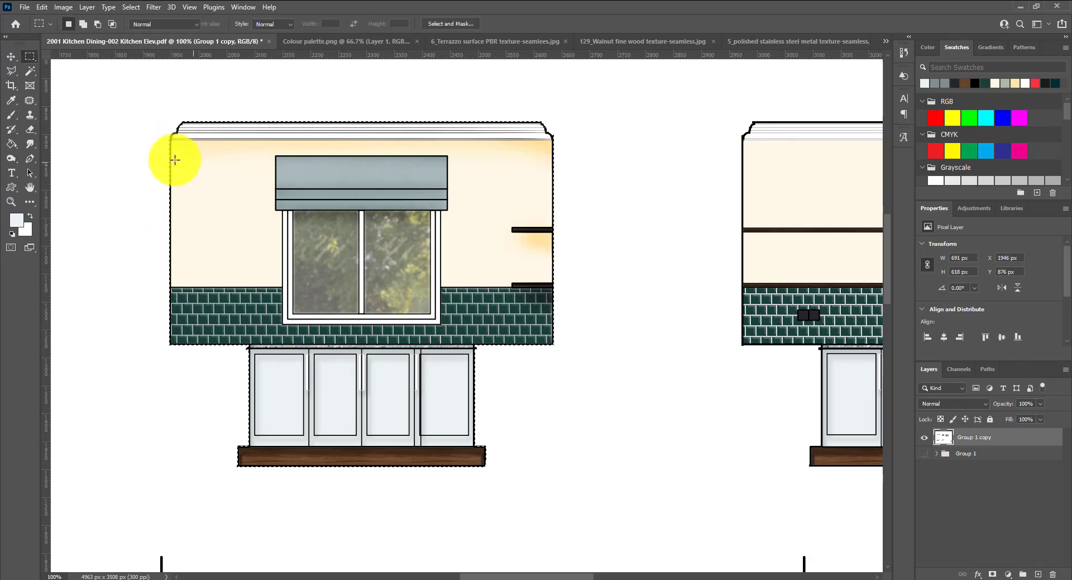
pyautogui.press('b')
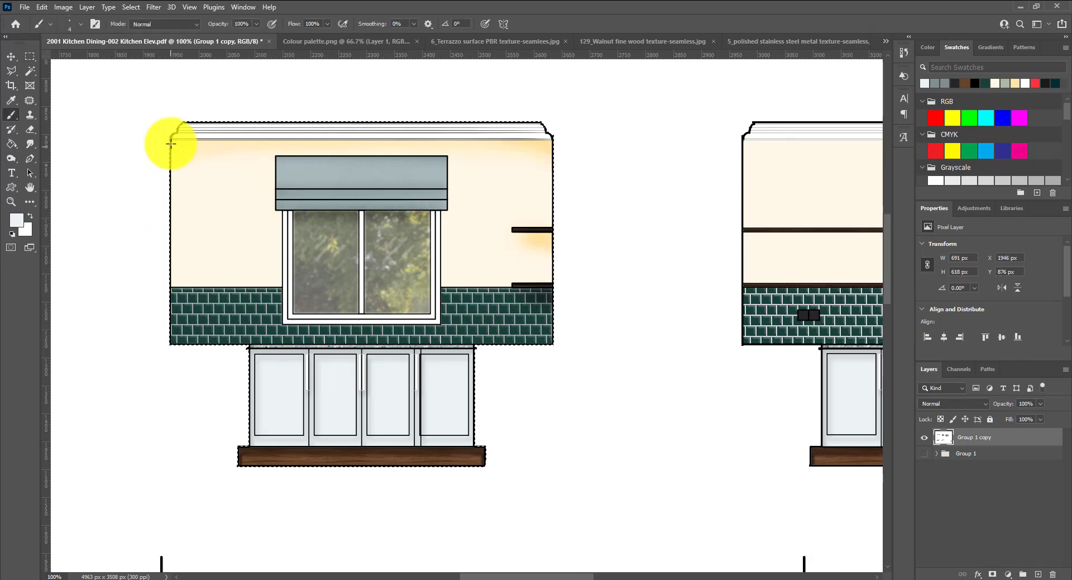
pyautogui.click(11, 158)
pyautogui.moveTo(184, 273)
pyautogui.mouseDown()
pyautogui.moveTo(176, 343)
pyautogui.moveTo(167, 135)
pyautogui.moveTo(178, 172)
pyautogui.moveTo(178, 353)
pyautogui.moveTo(182, 152)
pyautogui.moveTo(181, 171)
pyautogui.moveTo(607, 330)
pyautogui.moveTo(566, 349)
pyautogui.moveTo(532, 343)
pyautogui.moveTo(550, 333)
pyautogui.moveTo(557, 148)
pyautogui.moveTo(546, 151)
pyautogui.moveTo(557, 351)
pyautogui.moveTo(356, 415)
pyautogui.moveTo(351, 376)
pyautogui.moveTo(312, 487)
pyautogui.moveTo(331, 365)
pyautogui.moveTo(292, 329)
pyautogui.moveTo(429, 329)
pyautogui.moveTo(287, 331)
pyautogui.moveTo(440, 329)
pyautogui.moveTo(407, 361)
pyautogui.moveTo(265, 400)
pyautogui.moveTo(260, 458)
pyautogui.moveTo(249, 457)
pyautogui.moveTo(271, 471)
pyautogui.moveTo(264, 362)
pyautogui.moveTo(244, 350)
pyautogui.moveTo(315, 461)
pyautogui.moveTo(437, 419)
pyautogui.moveTo(237, 182)
pyautogui.moveTo(125, 354)
pyautogui.moveTo(380, 214)
pyautogui.moveTo(766, 199)
pyautogui.mouseUp()
pyautogui.hotkey('ctrl', '-')
pyautogui.hotkey('ctrl', '-')
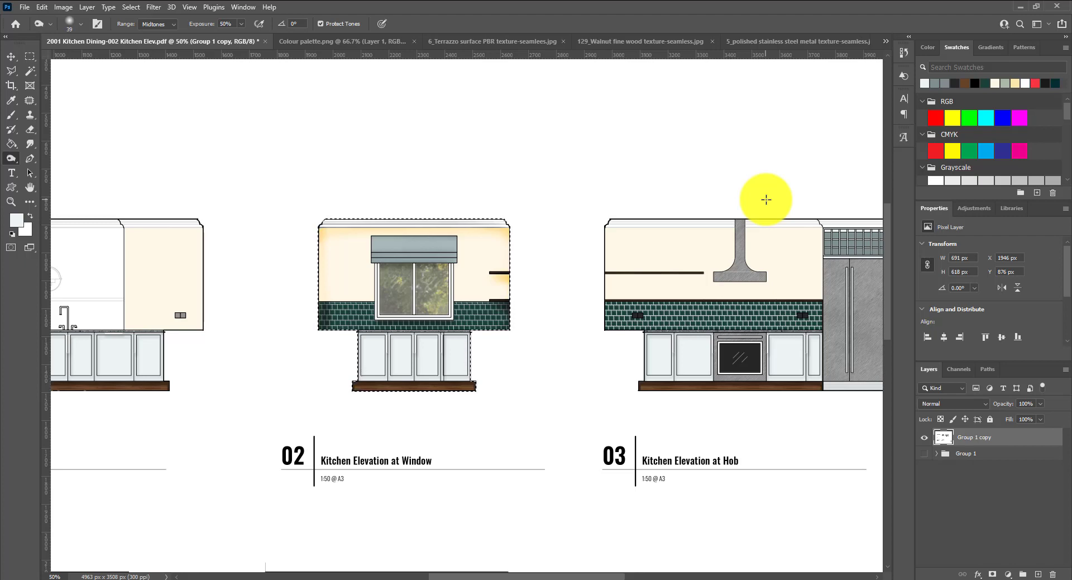
pyautogui.moveTo(766, 199)
pyautogui.mouseDown()
pyautogui.moveTo(536, 369)
pyautogui.moveTo(495, 300)
pyautogui.moveTo(346, 292)
pyautogui.moveTo(372, 248)
pyautogui.moveTo(438, 278)
pyautogui.moveTo(374, 334)
pyautogui.moveTo(671, 358)
pyautogui.moveTo(508, 382)
pyautogui.moveTo(508, 312)
pyautogui.moveTo(355, 256)
pyautogui.moveTo(513, 250)
pyautogui.moveTo(512, 398)
pyautogui.mouseUp()
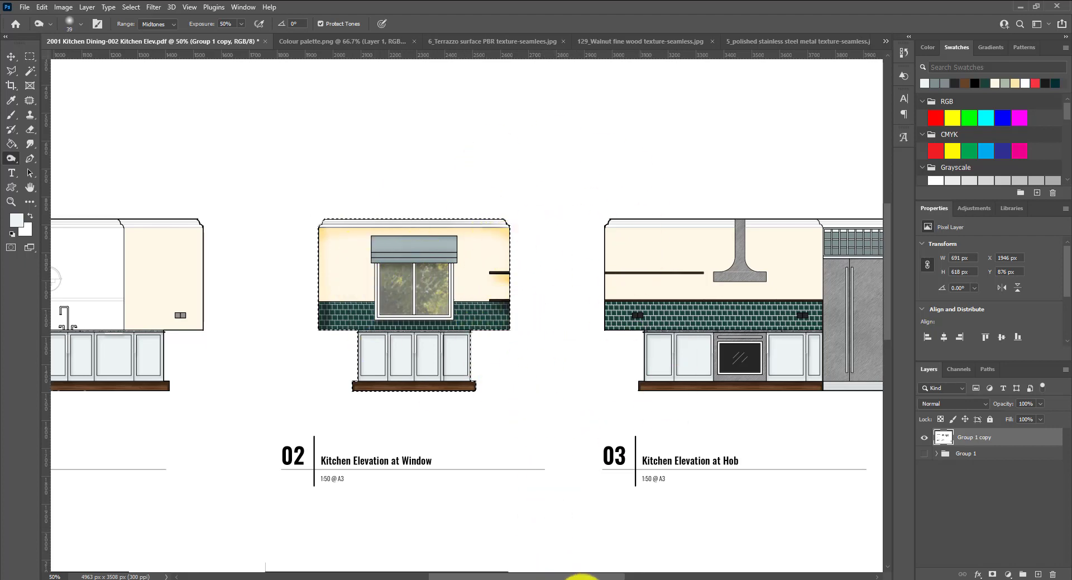
pyautogui.moveTo(599, 576); pyautogui.dragTo(642, 575)
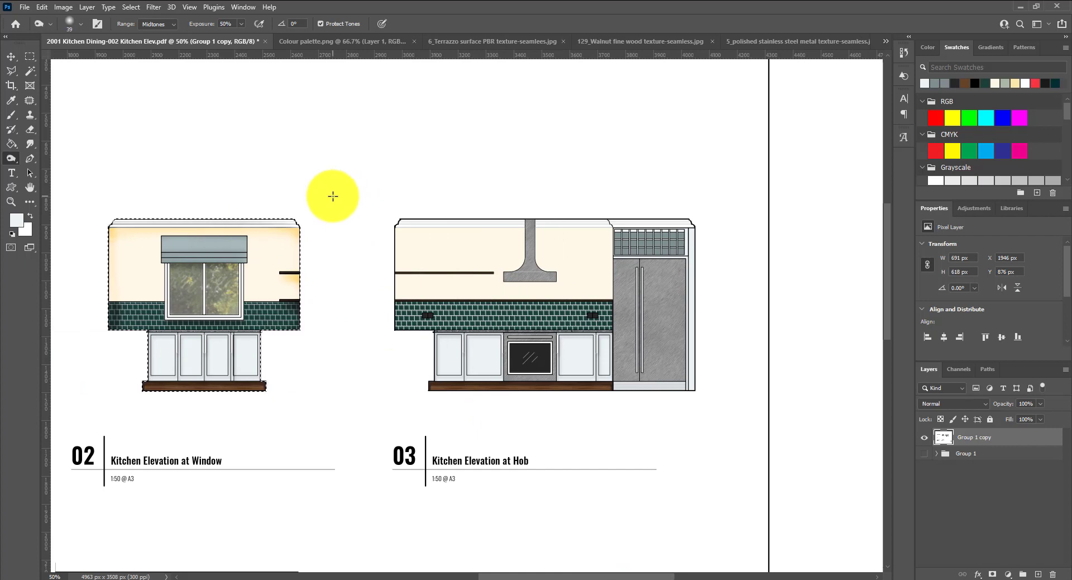
# - Select the Hob elevation without its white background, using a marquee and the Magic Wand
pyautogui.press('m')
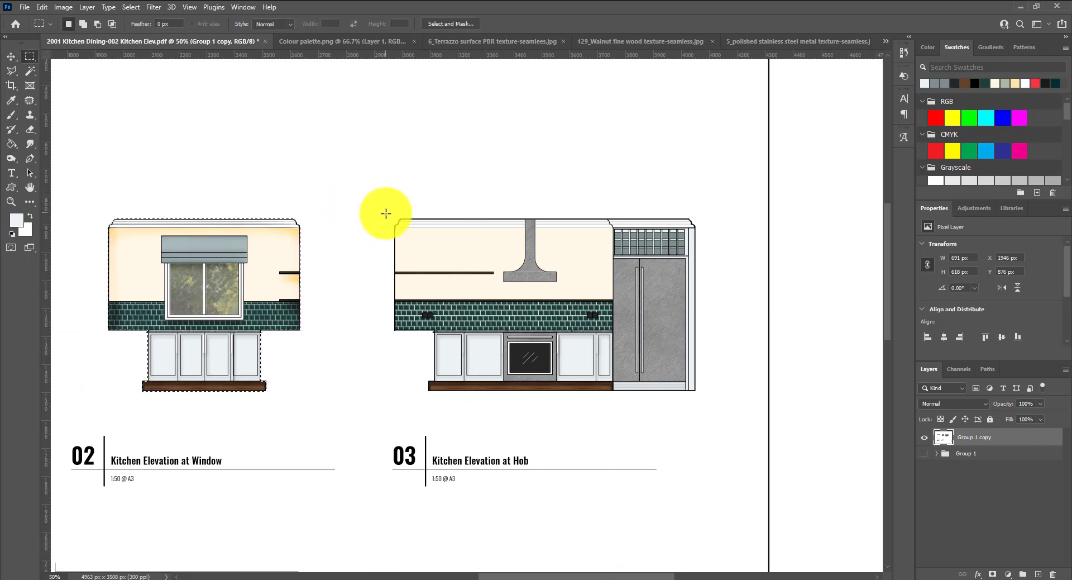
pyautogui.moveTo(380, 209); pyautogui.dragTo(711, 401)
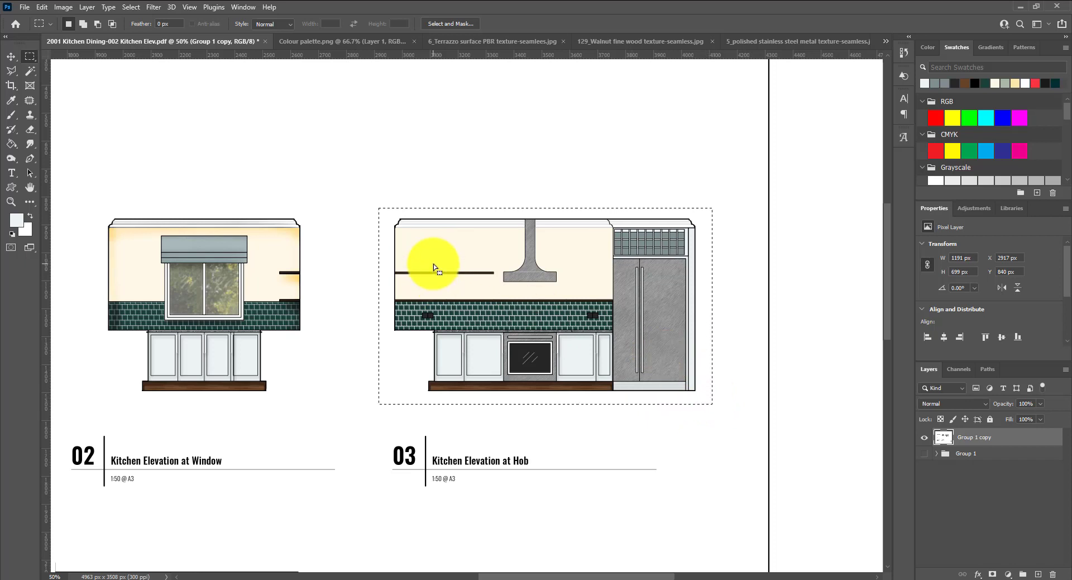
pyautogui.press('w')
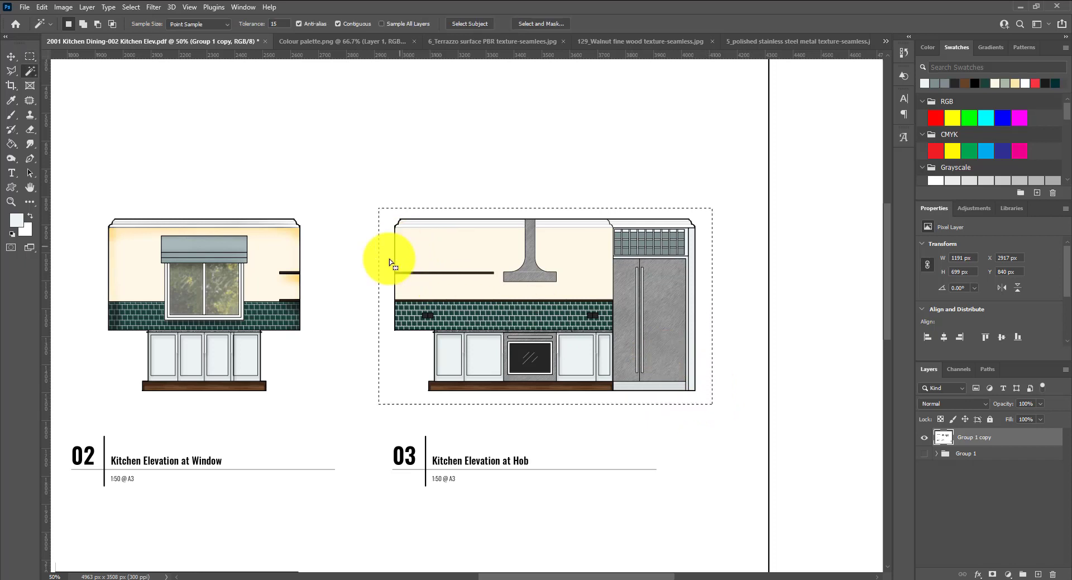
pyautogui.click(399, 366)
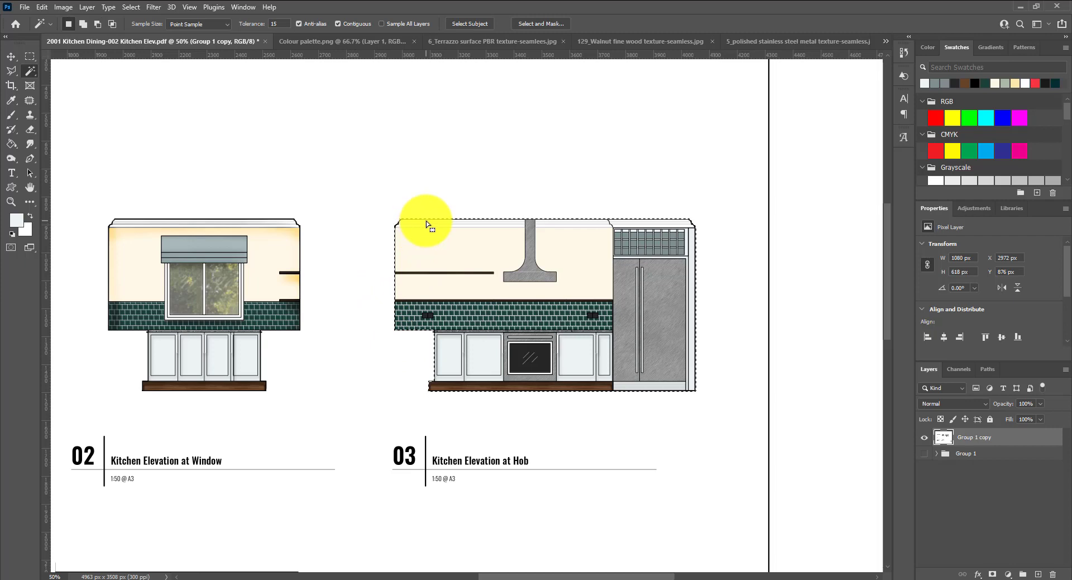
pyautogui.press('b')
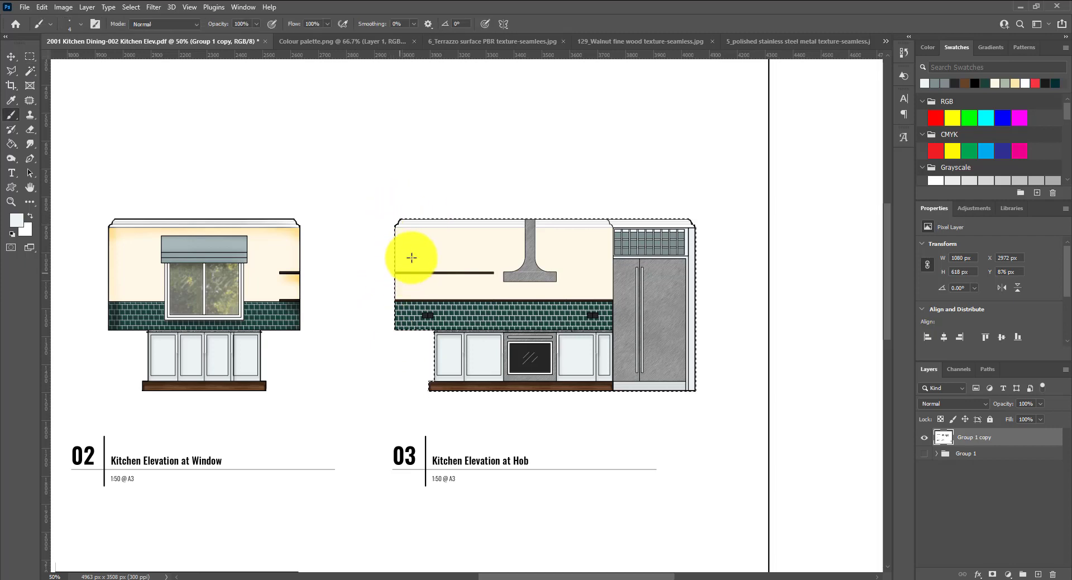
pyautogui.press('o')
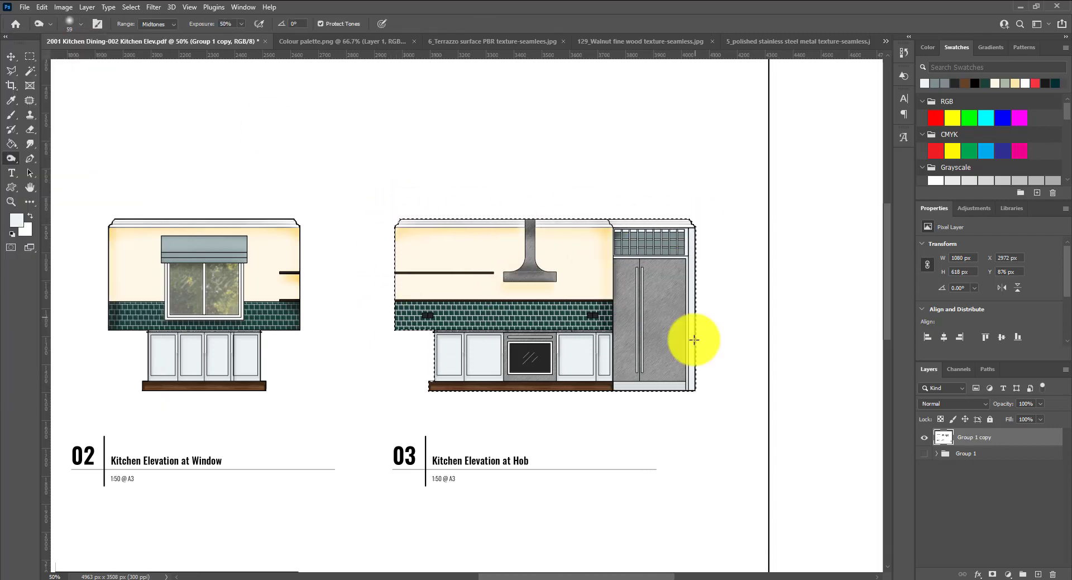